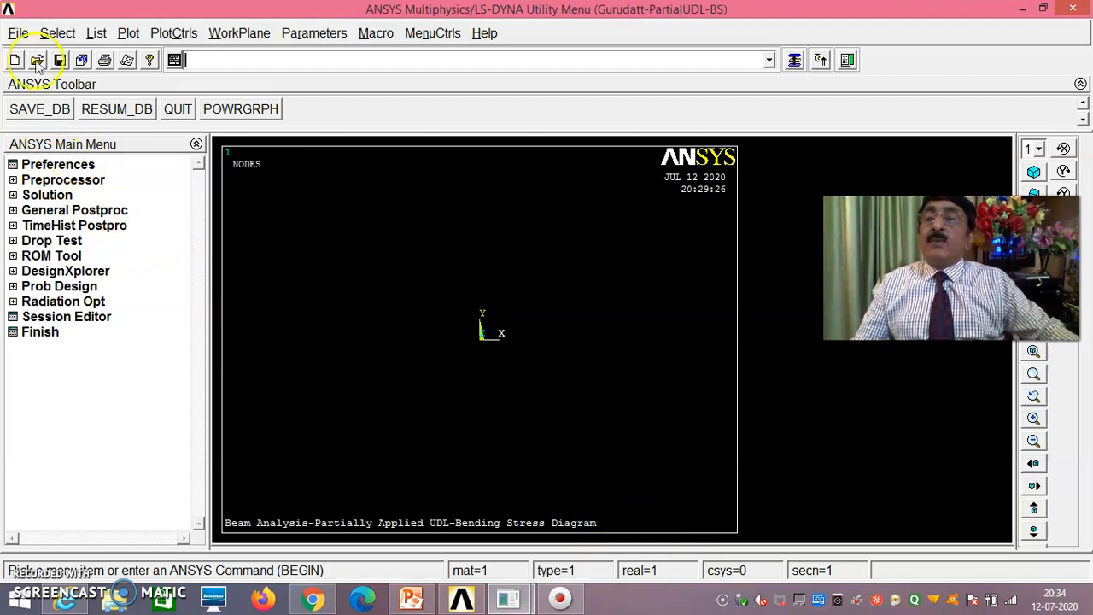
# View the session log file listing and close it.
pyautogui.click(17, 34)
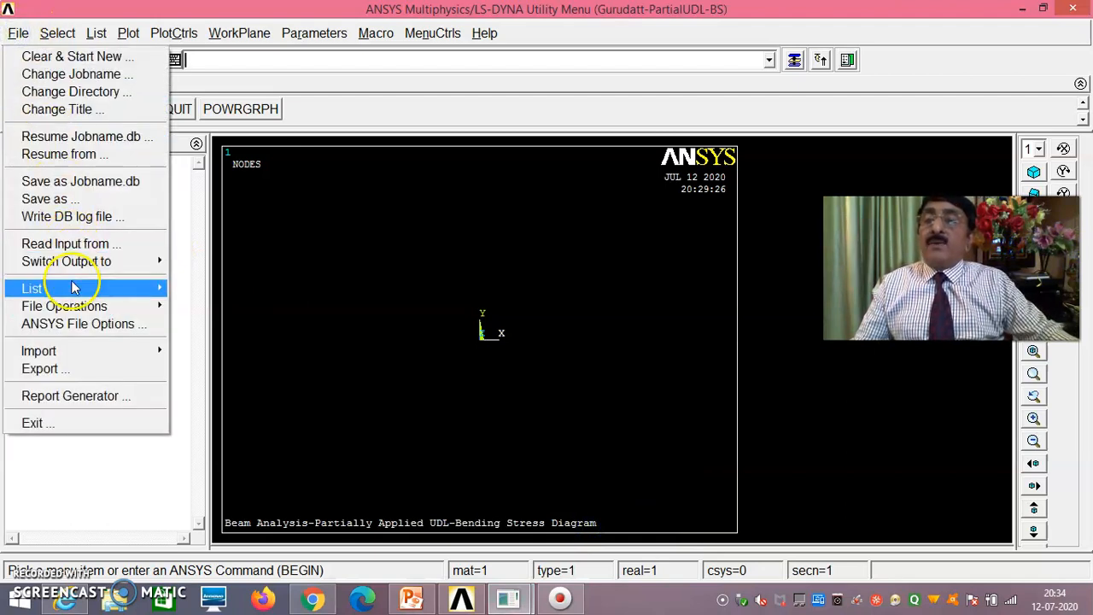
pyautogui.moveTo(77, 289)
pyautogui.click(242, 293)
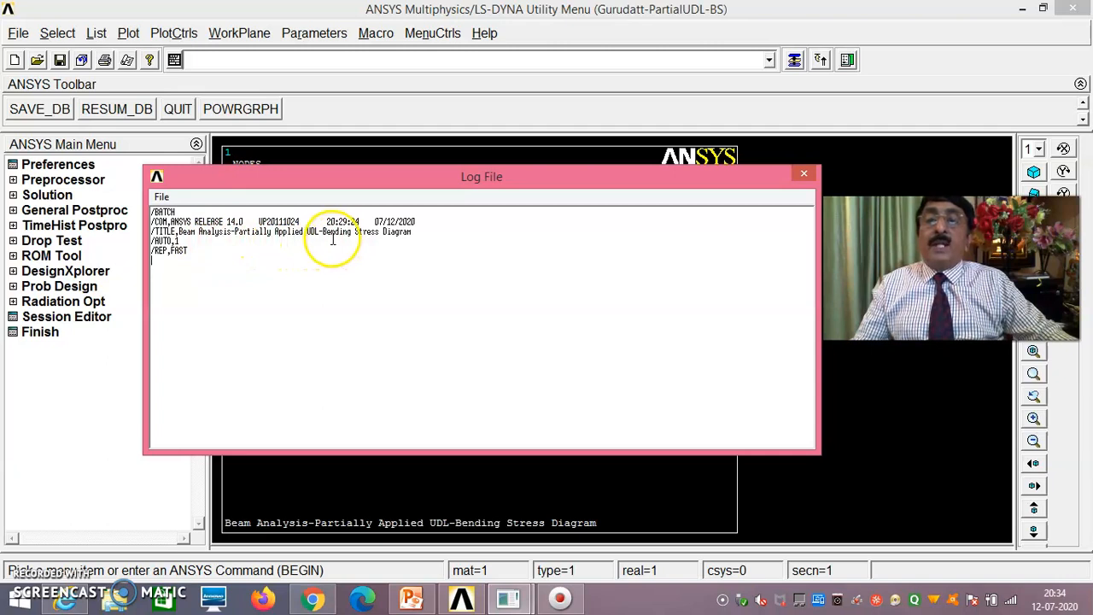
pyautogui.click(803, 176)
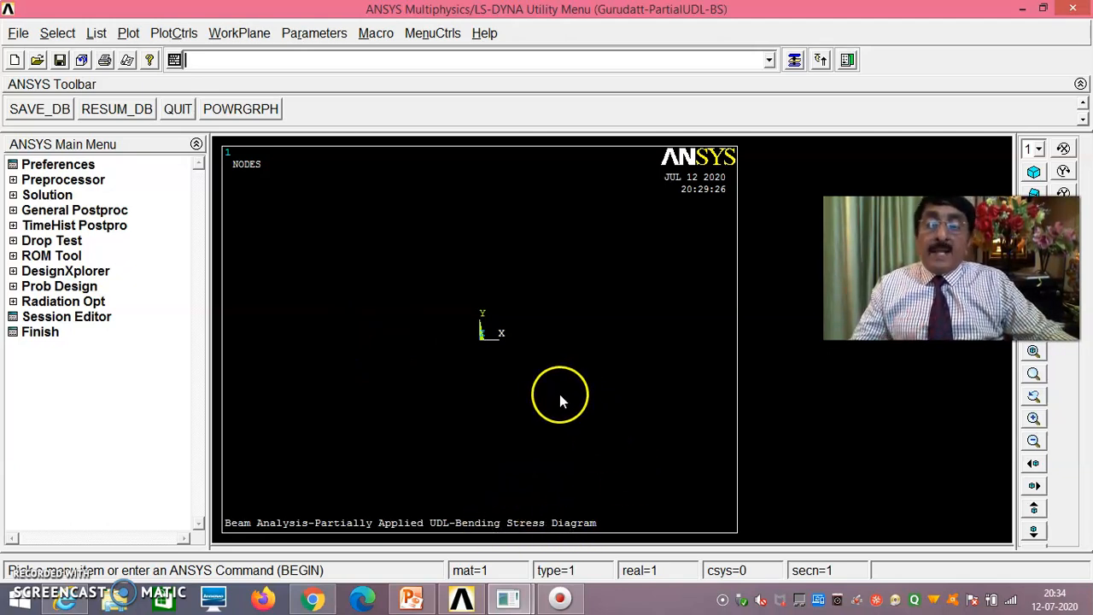
# Filter the GUI preferences to the Structural discipline with the h-Method.
pyautogui.click(53, 165)
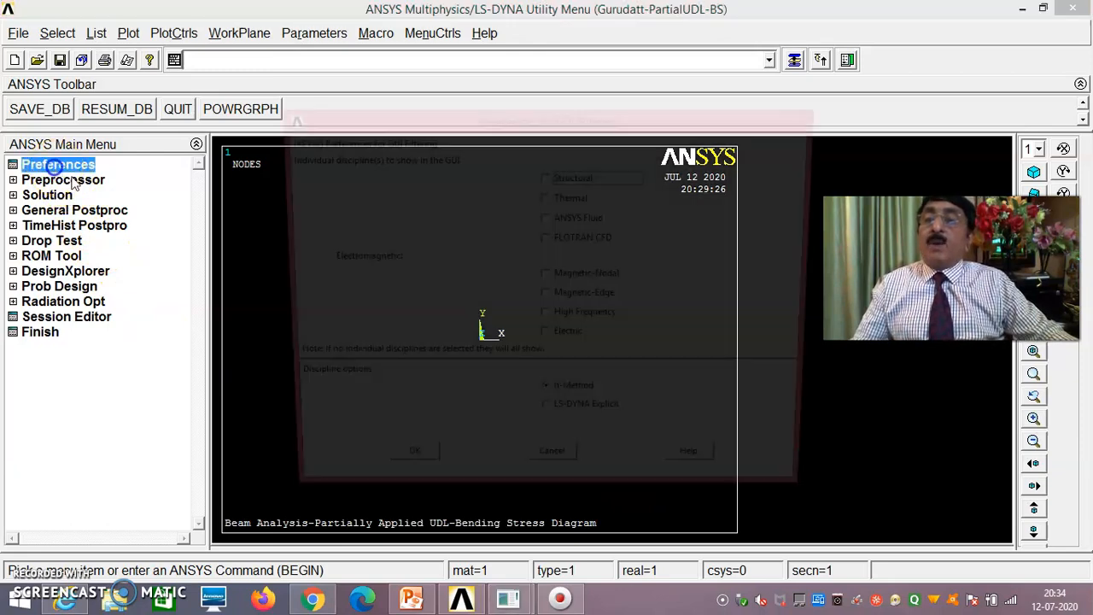
pyautogui.click(583, 180)
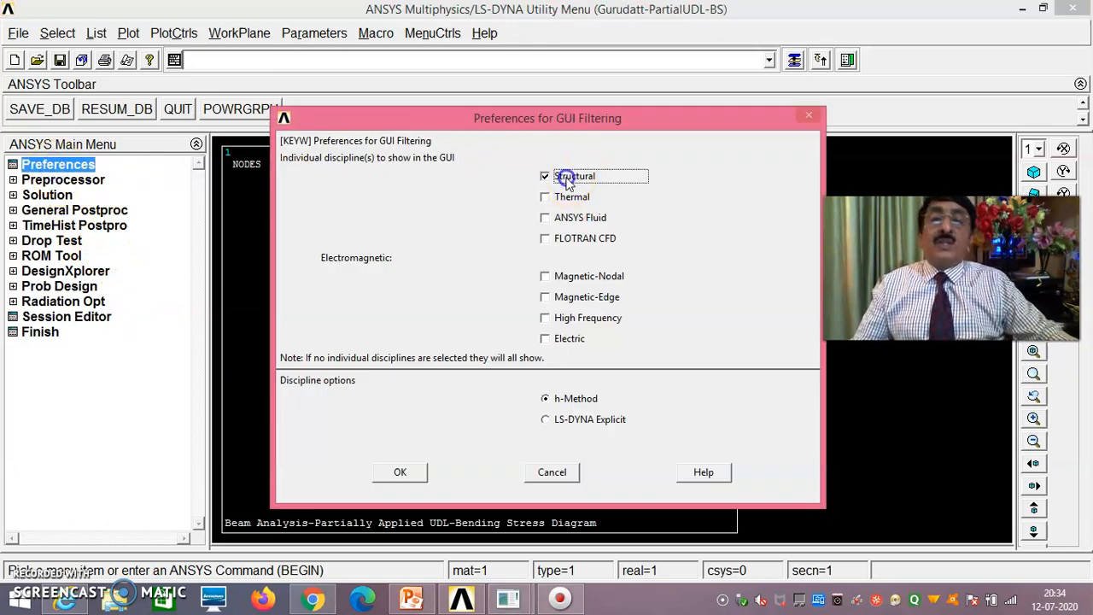
pyautogui.click(401, 474)
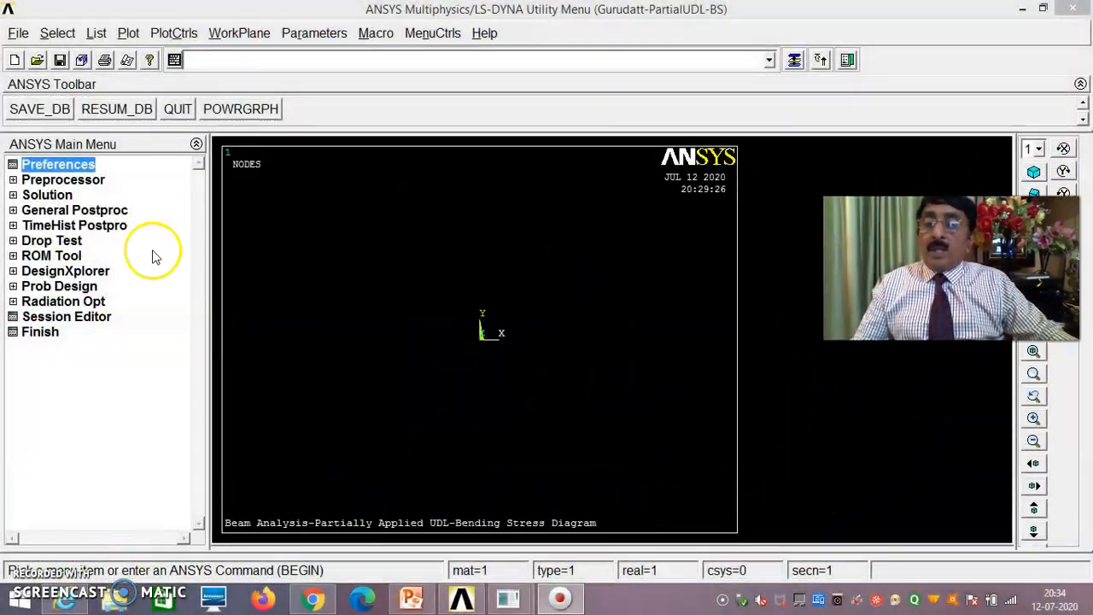
# Add the 2 node 188 beam element as element type 1.
pyautogui.click(63, 179)
pyautogui.click(85, 195)
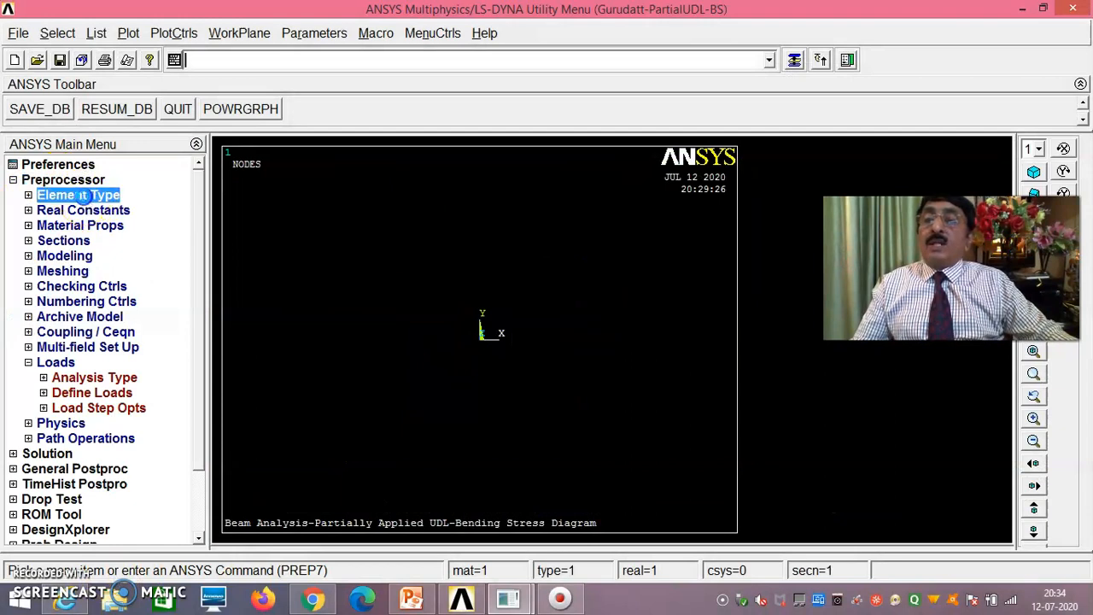
pyautogui.click(92, 211)
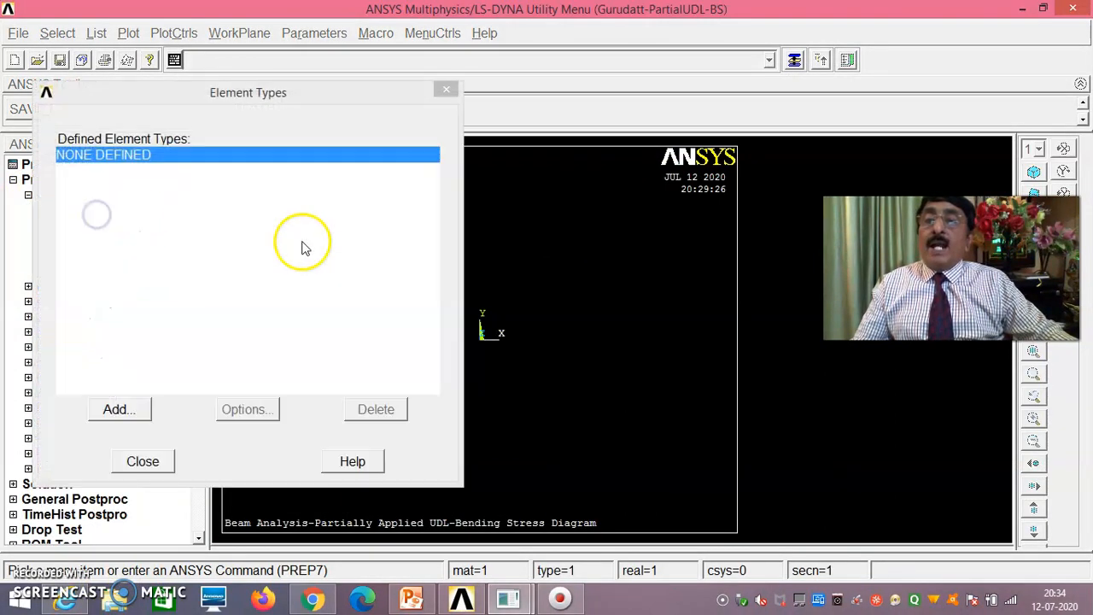
pyautogui.click(138, 409)
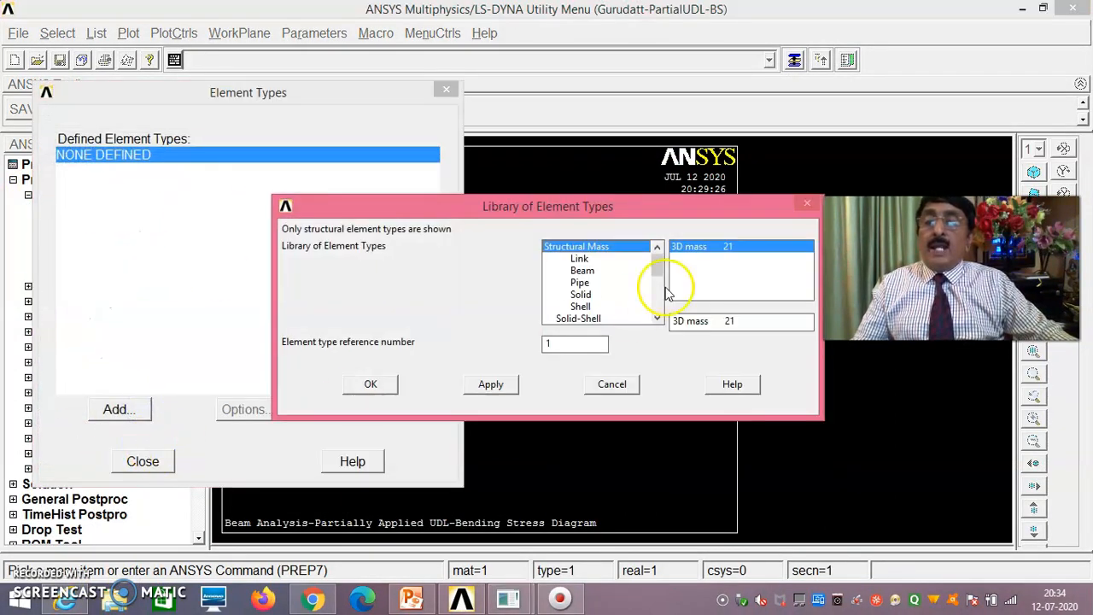
pyautogui.click(584, 270)
pyautogui.click(696, 259)
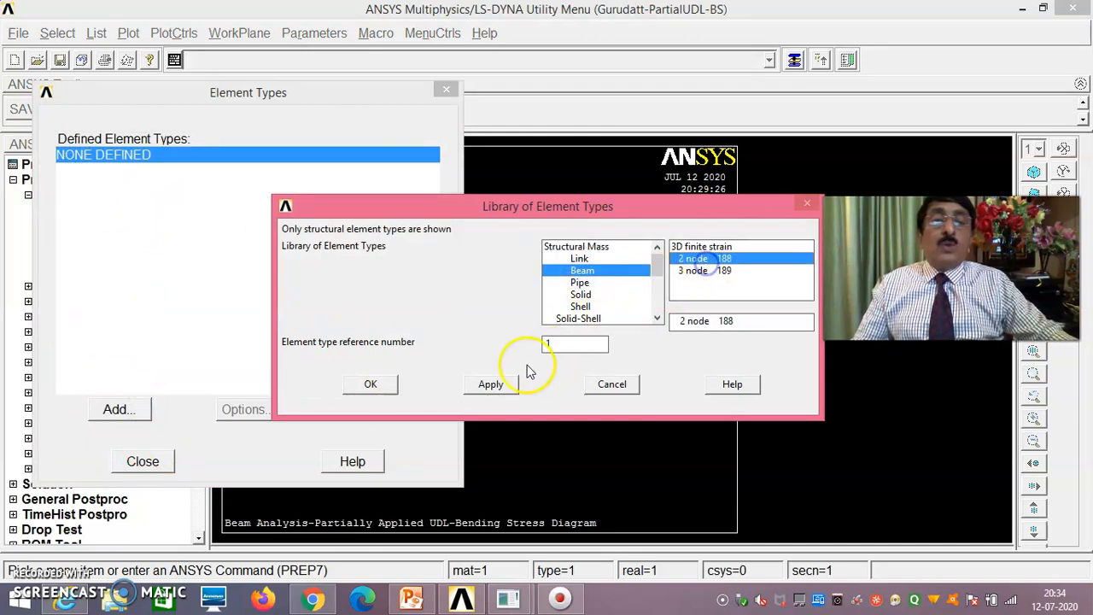
pyautogui.click(371, 386)
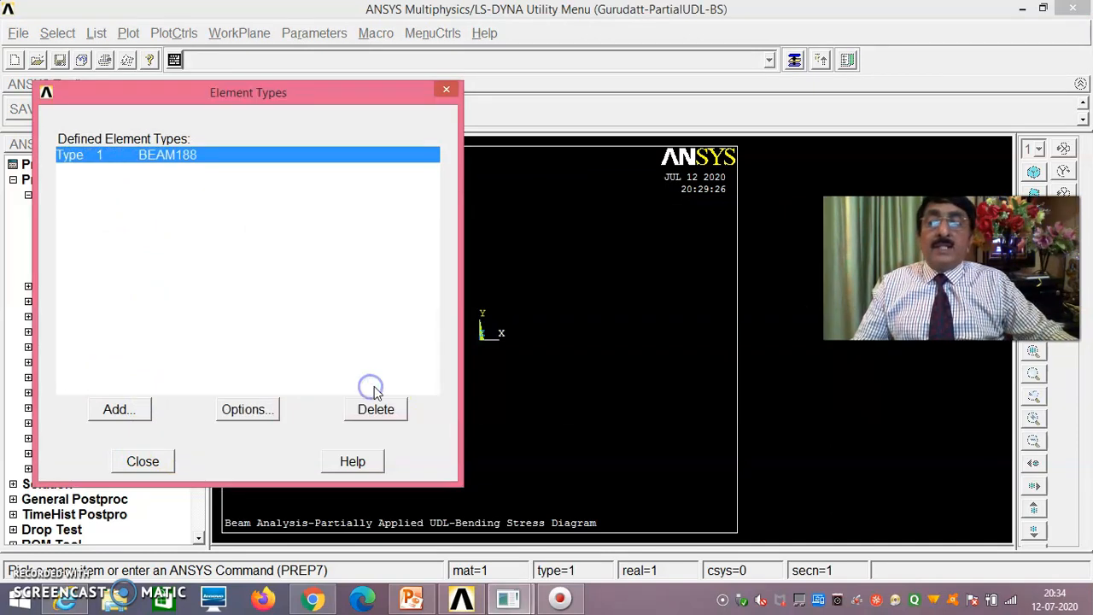
pyautogui.click(142, 462)
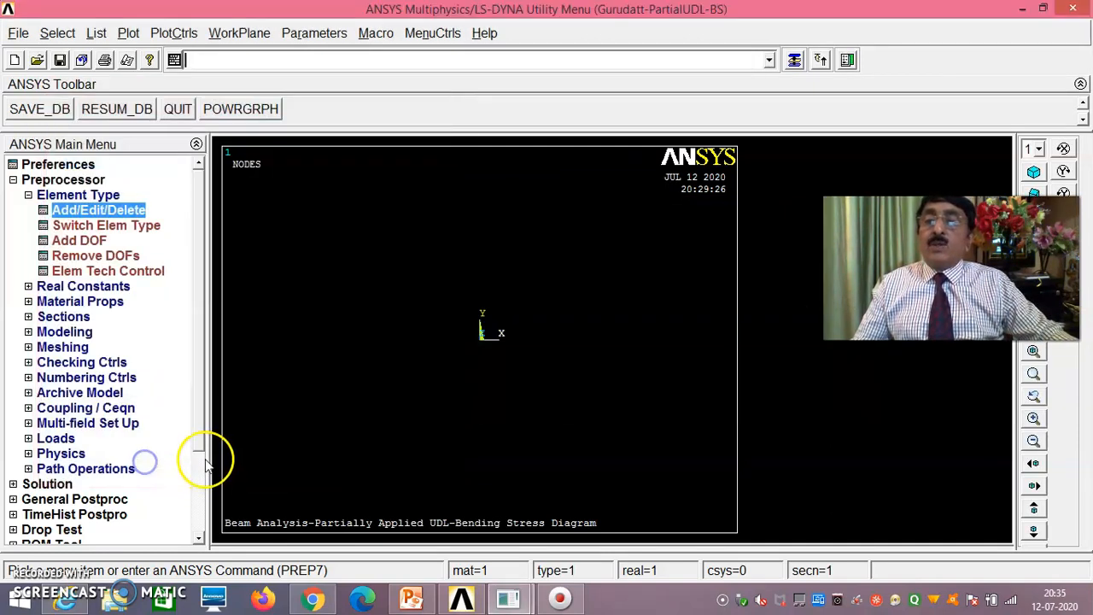
# Define material model 1 as structural linear elastic isotropic with EX 210E9 and PRXY 0.27.
pyautogui.click(104, 300)
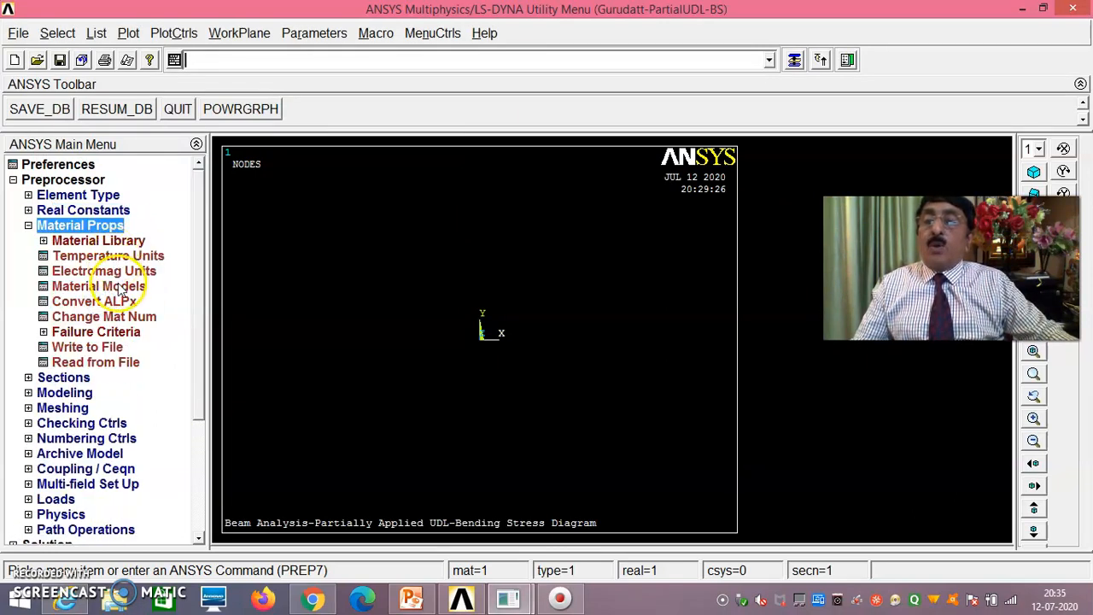
pyautogui.click(121, 288)
pyautogui.doubleClick(581, 273)
pyautogui.doubleClick(590, 289)
pyautogui.doubleClick(615, 304)
pyautogui.doubleClick(642, 321)
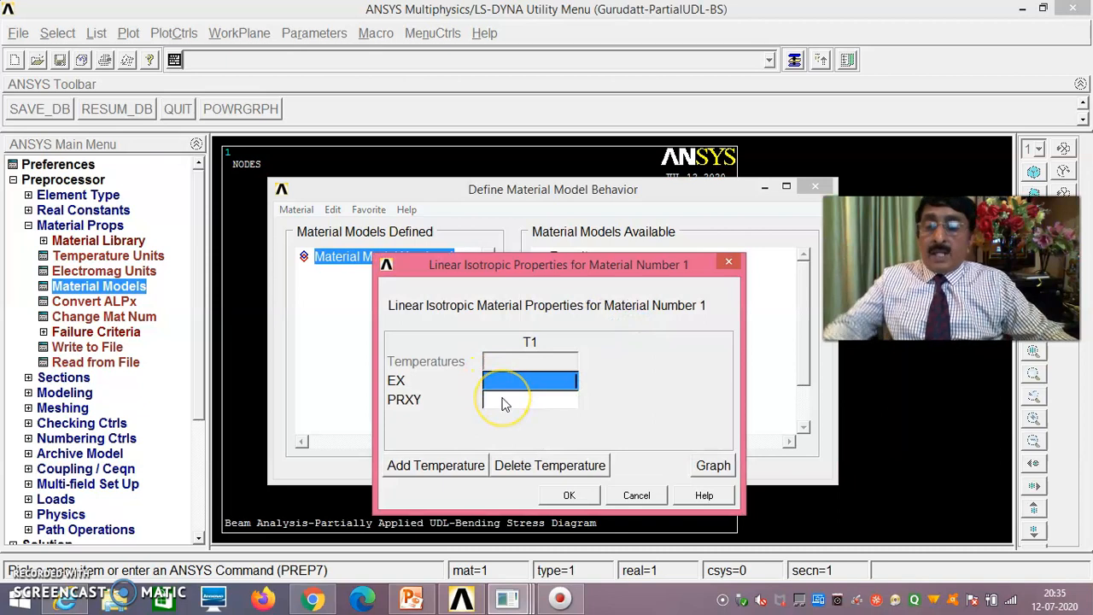
pyautogui.write('210E9')
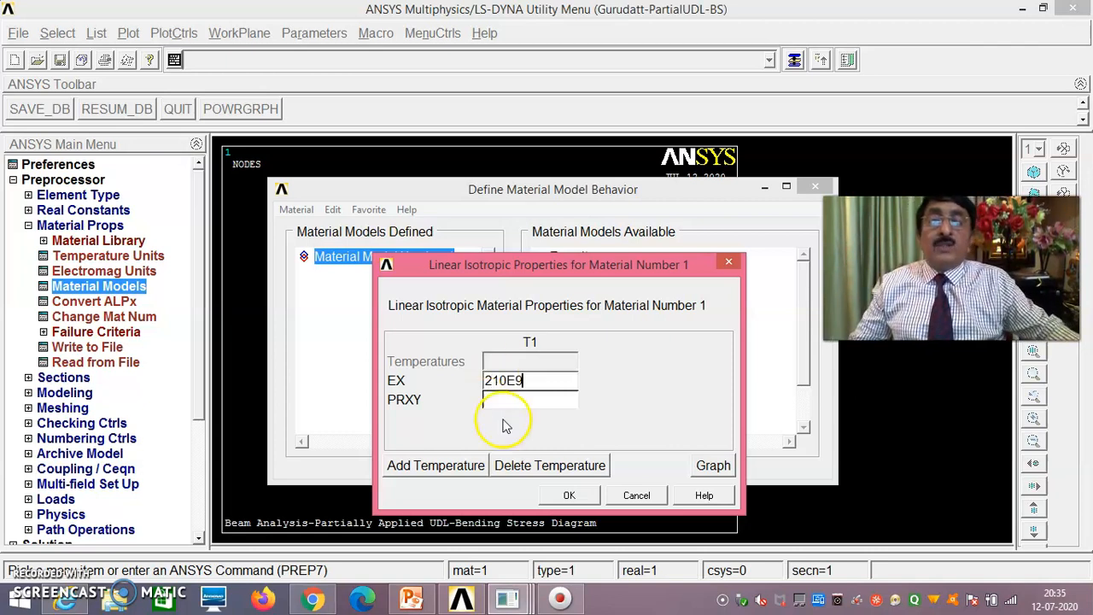
pyautogui.click(514, 401)
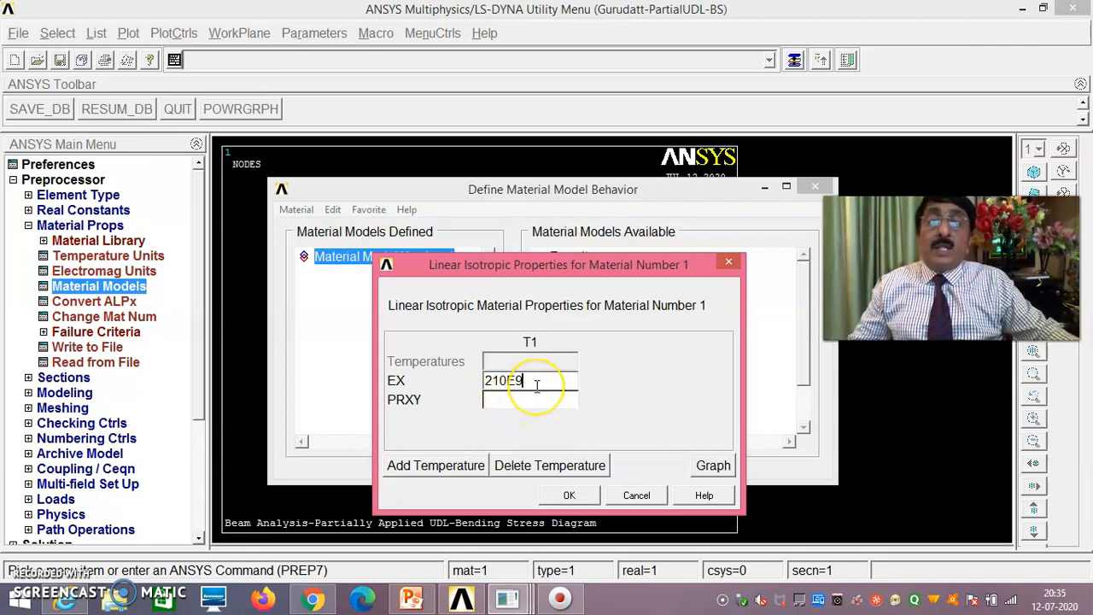
pyautogui.doubleClick(521, 400)
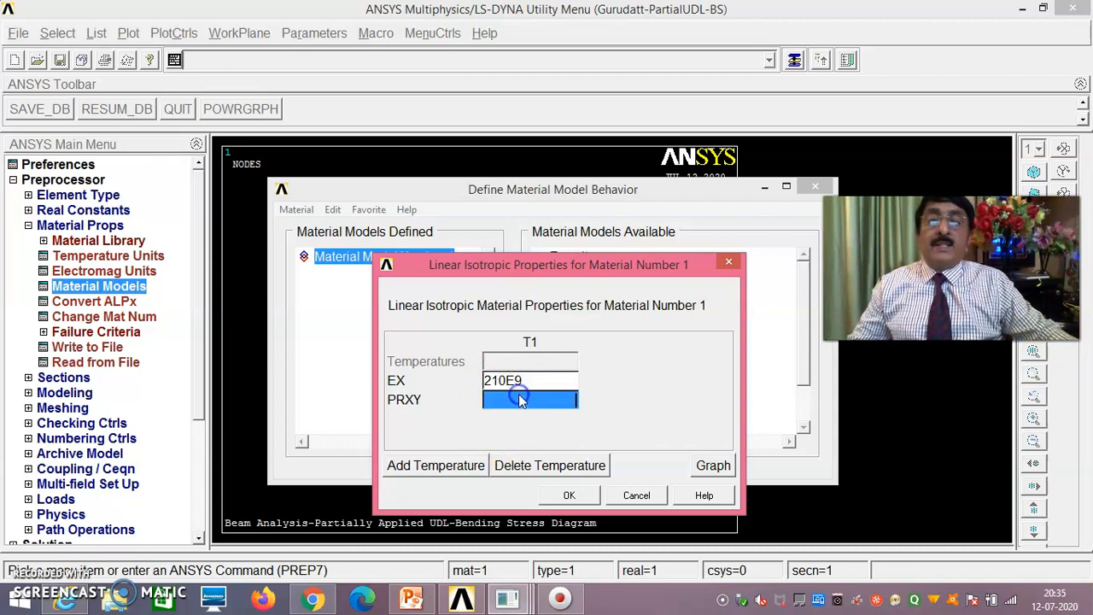
pyautogui.write('0.27')
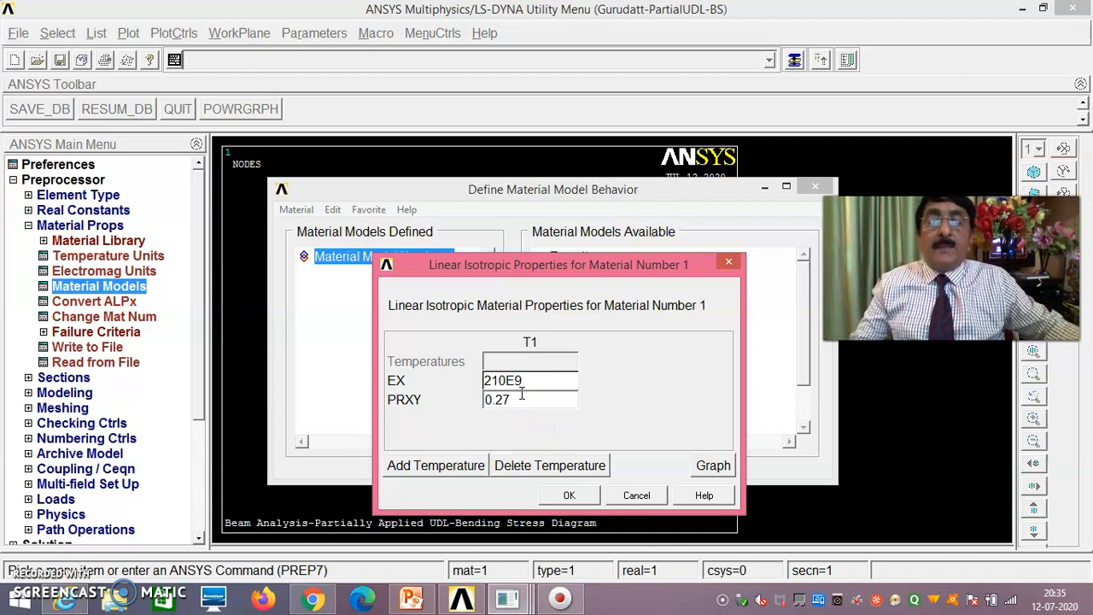
pyautogui.click(571, 497)
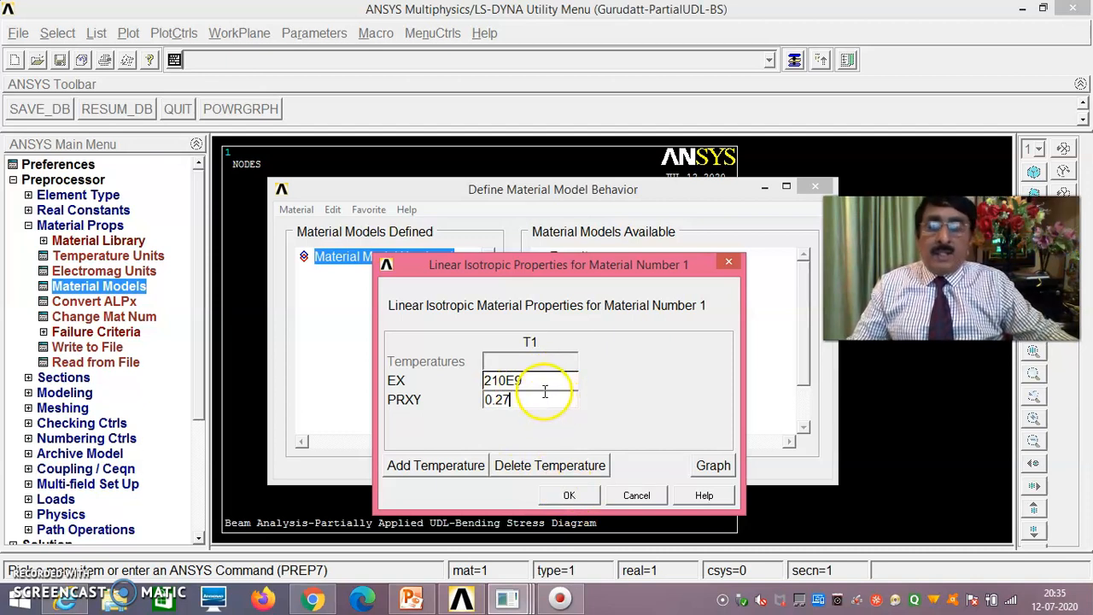
pyautogui.click(571, 498)
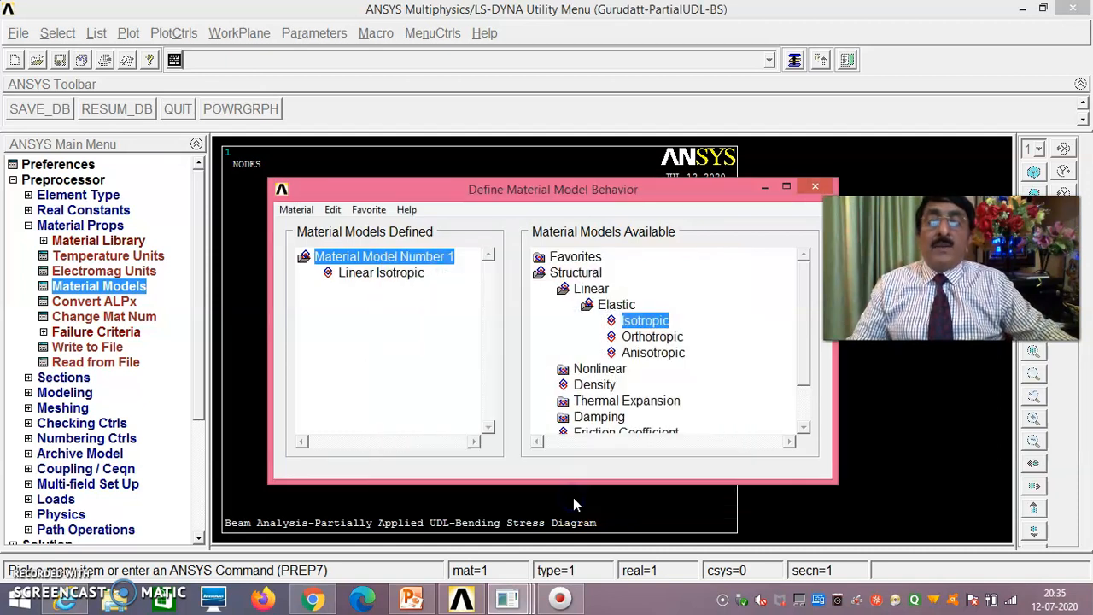
pyautogui.click(296, 209)
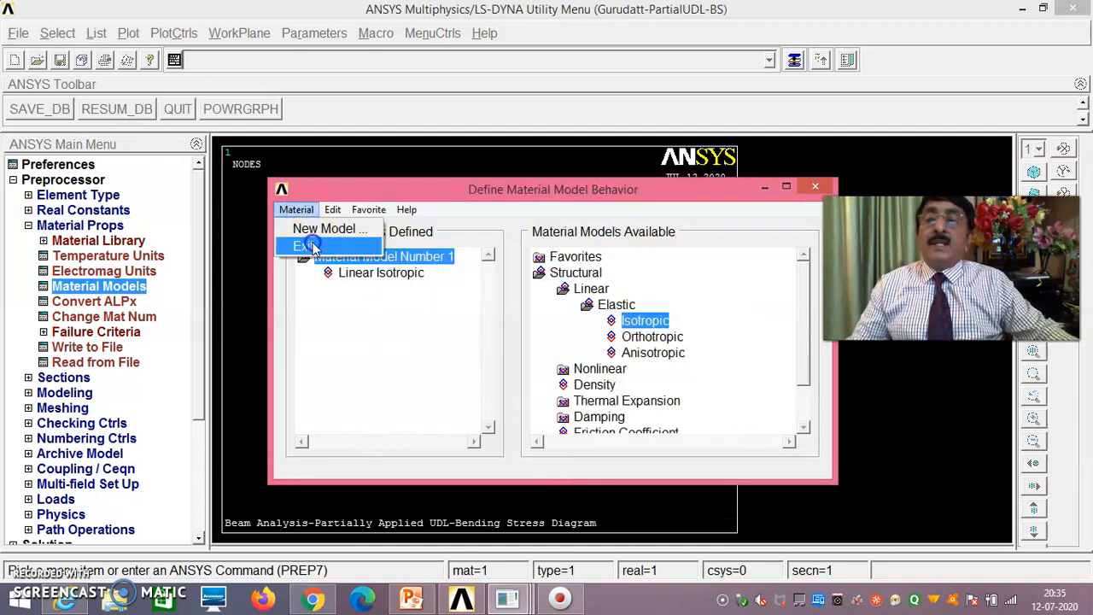
pyautogui.click(303, 246)
# Define a solid rectangular beam section with ID 1, width B 0.2 and height H 0.3.
pyautogui.click(50, 376)
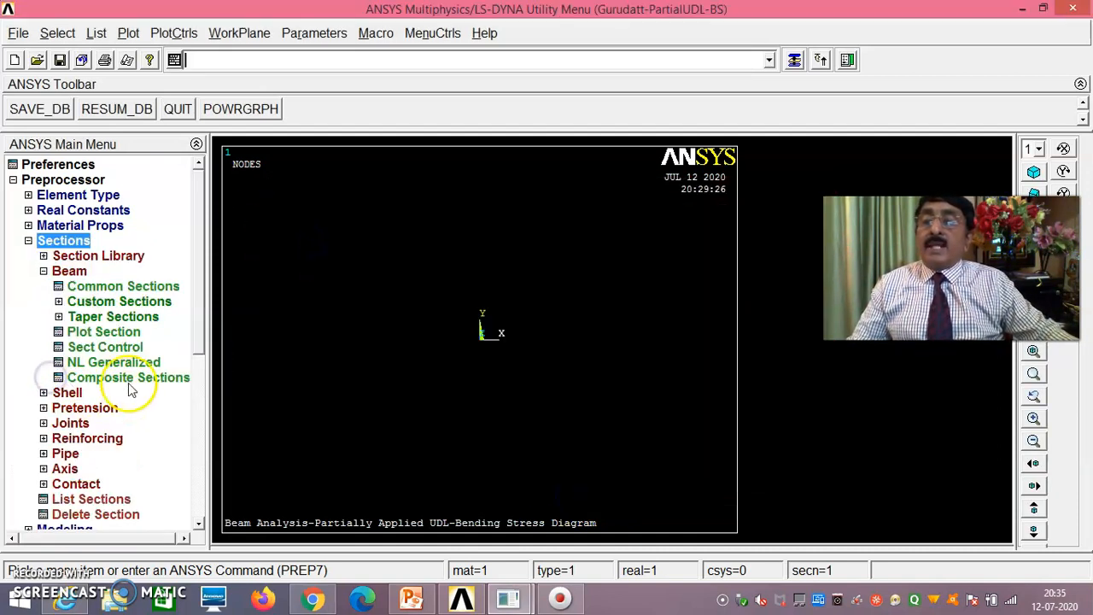
pyautogui.click(99, 288)
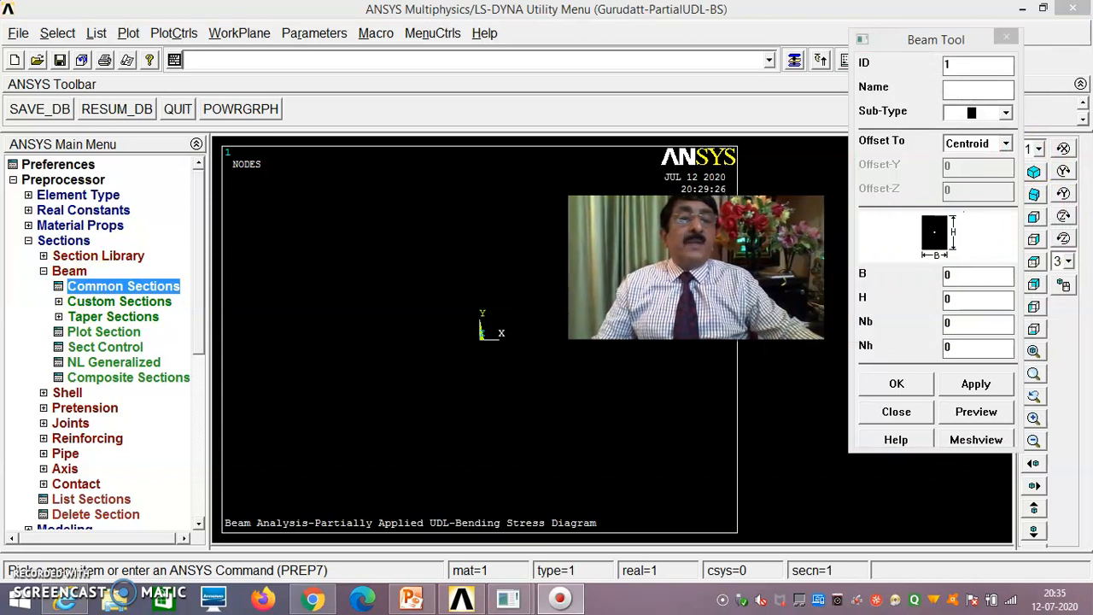
pyautogui.click(963, 277)
pyautogui.write('.2')
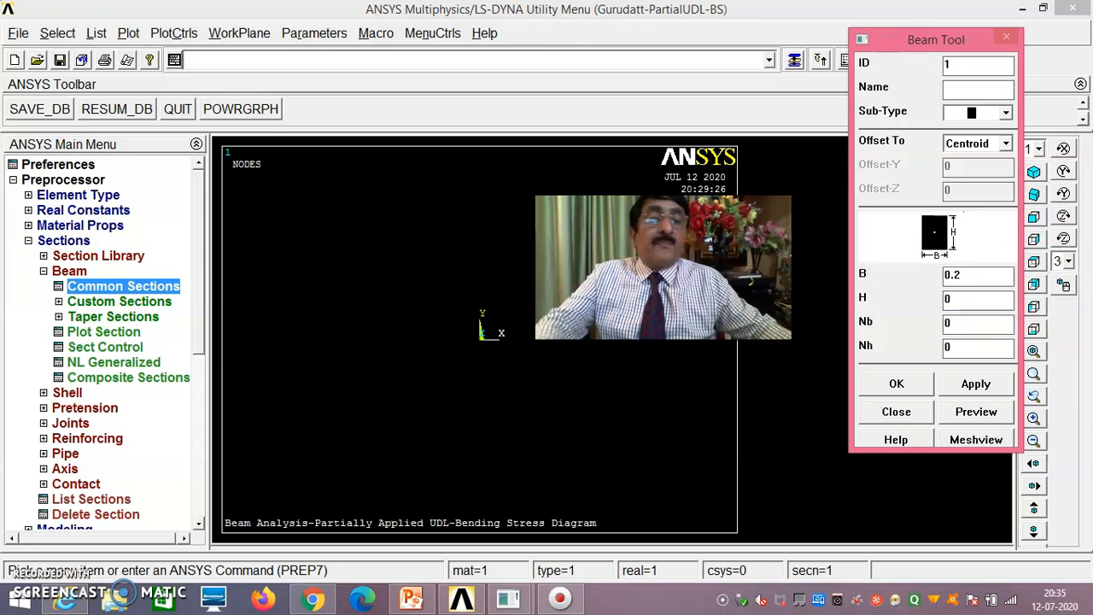
pyautogui.click(965, 315)
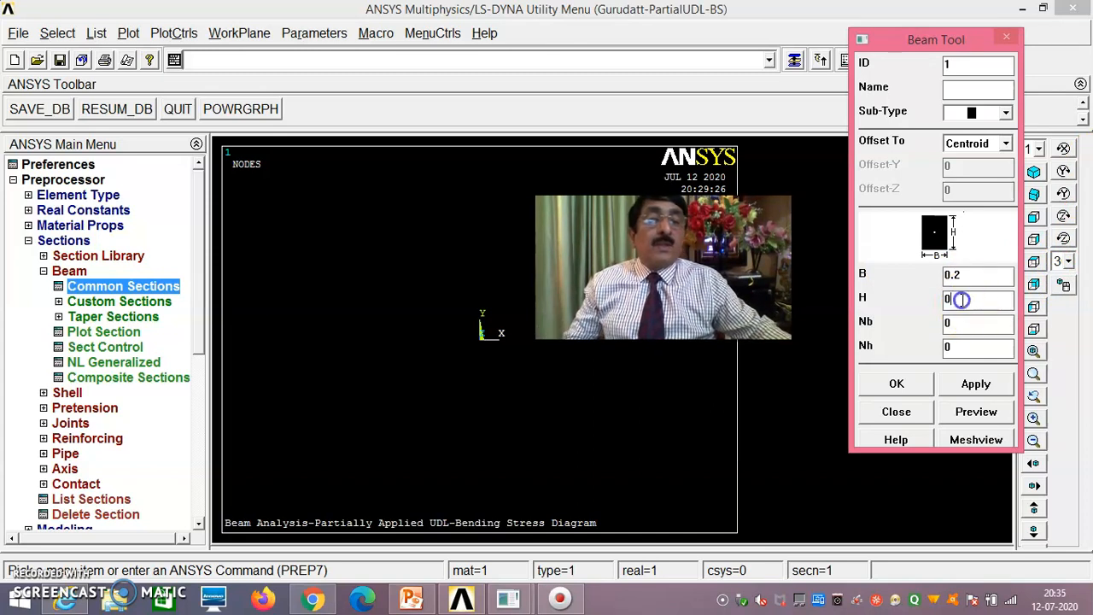
pyautogui.write('.3')
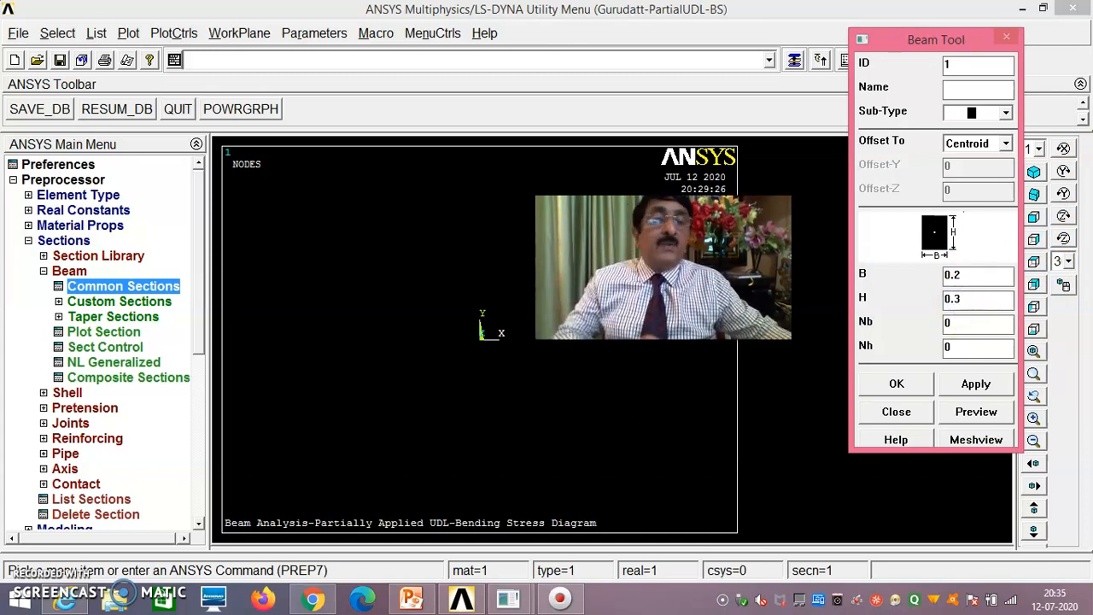
pyautogui.click(895, 385)
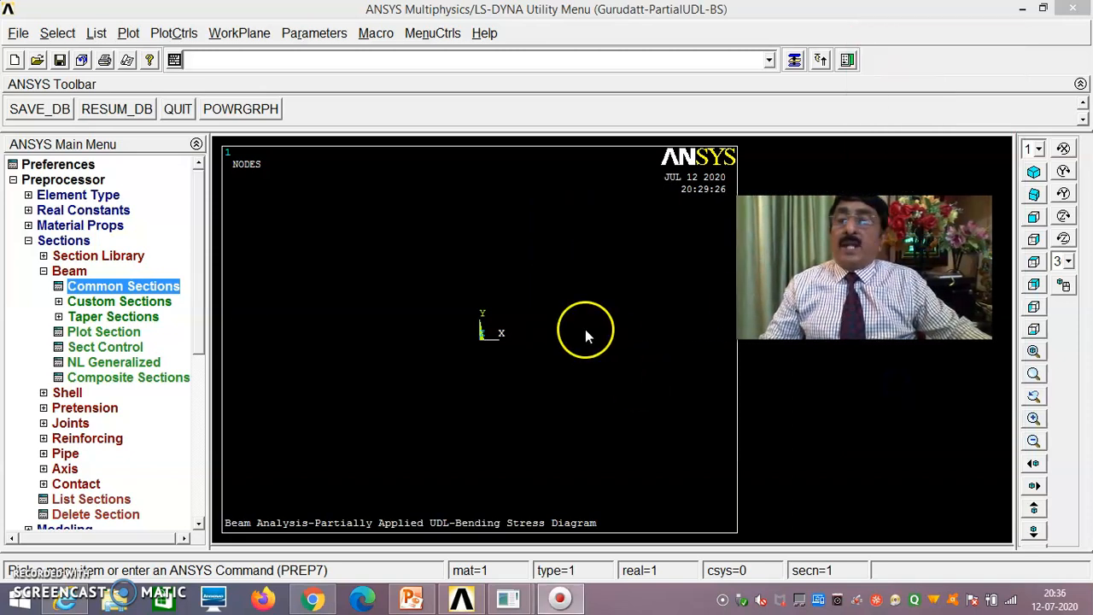
pyautogui.click(28, 240)
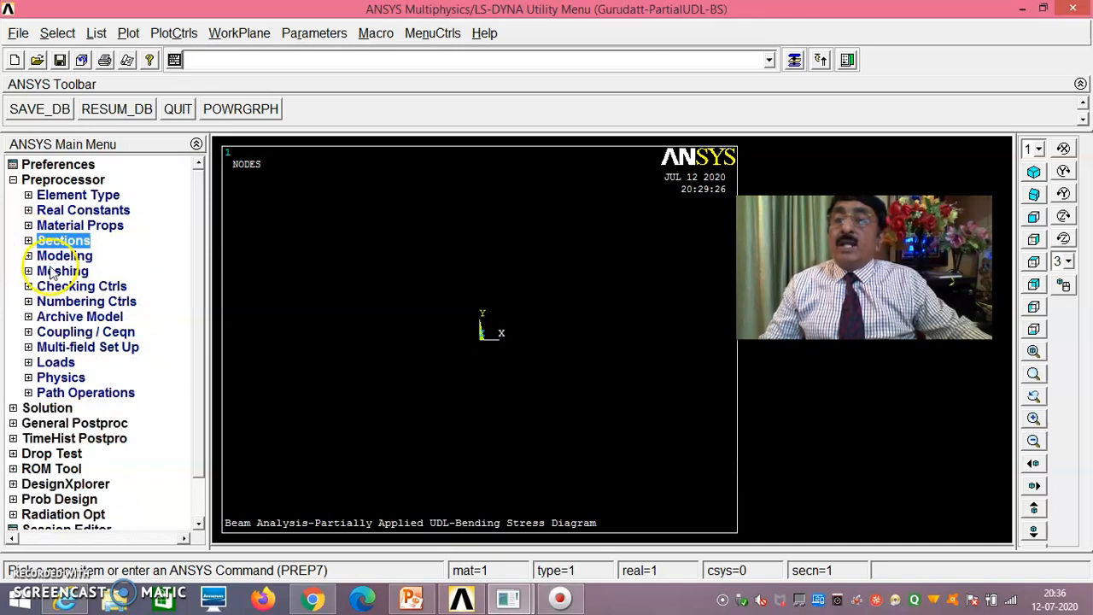
# Create keypoint 1 at the origin (0, 0, 0) in the active coordinate system.
pyautogui.click(64, 255)
pyautogui.click(72, 270)
pyautogui.click(85, 288)
pyautogui.click(114, 316)
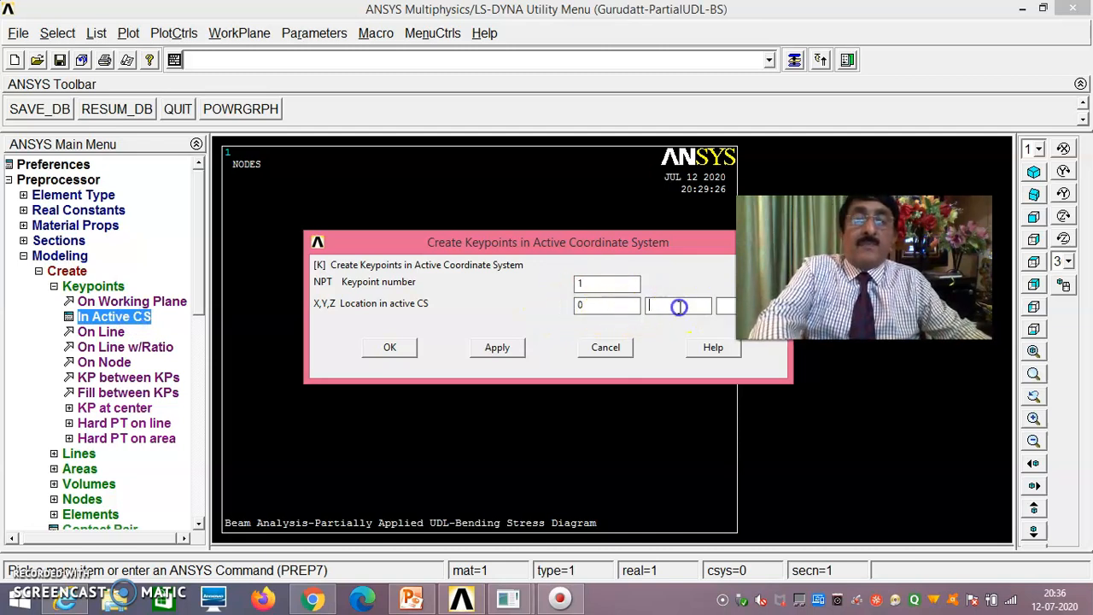
pyautogui.click(499, 348)
# Create keypoint 2 further along the X axis and keypoint 3 at (6, 0, 0).
pyautogui.click(620, 303)
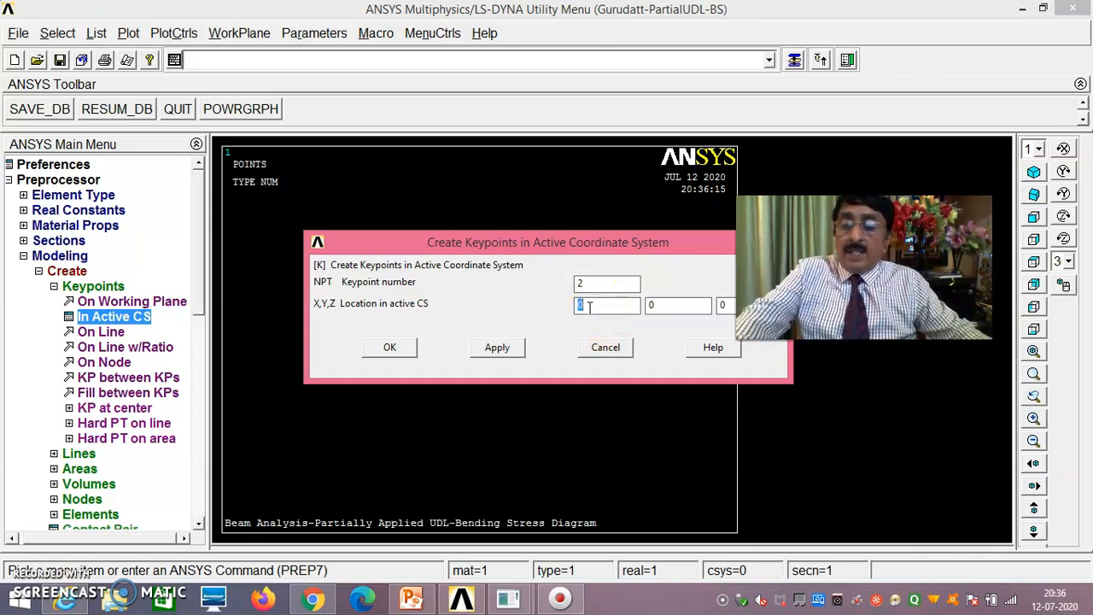
pyautogui.click(497, 346)
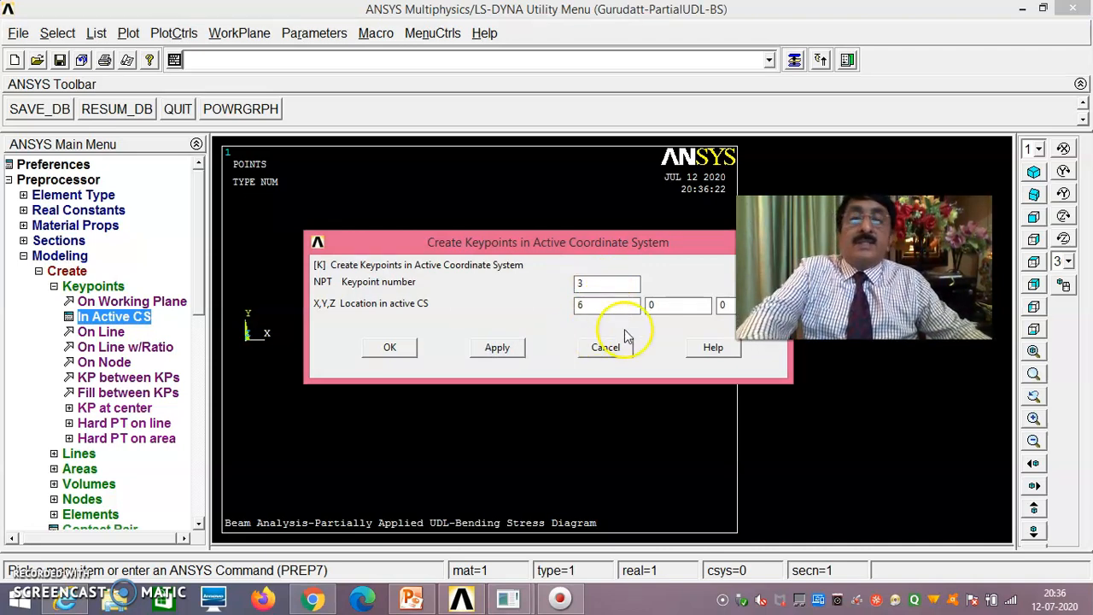
pyautogui.click(497, 347)
# Create keypoint 4 at (6, -1, 0) in the active coordinate system and finish keypoint creation.
pyautogui.doubleClick(591, 287)
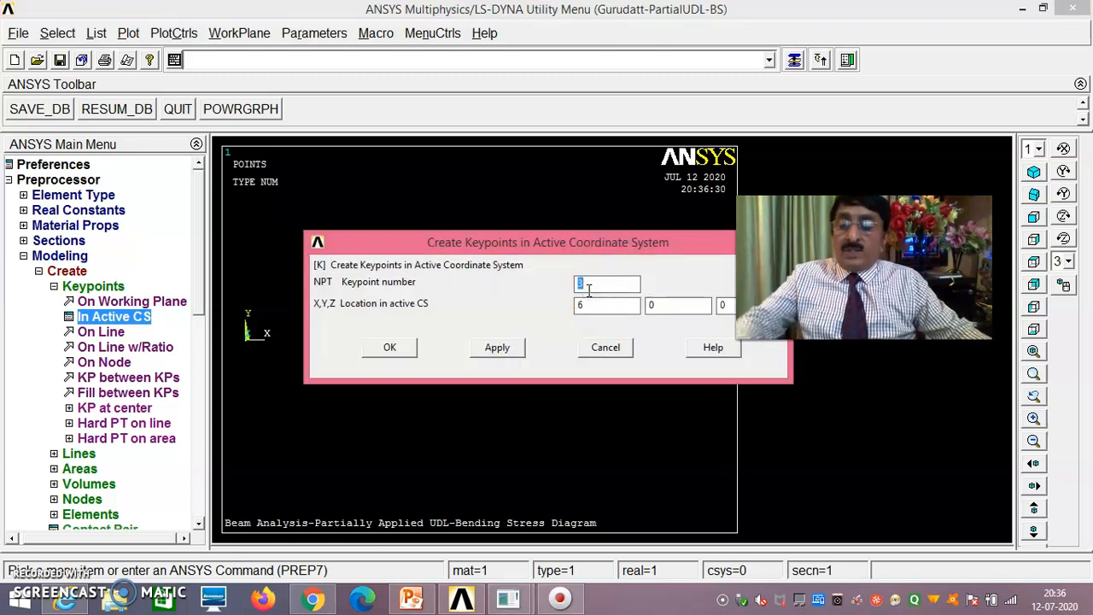
pyautogui.write('4')
pyautogui.click(672, 304)
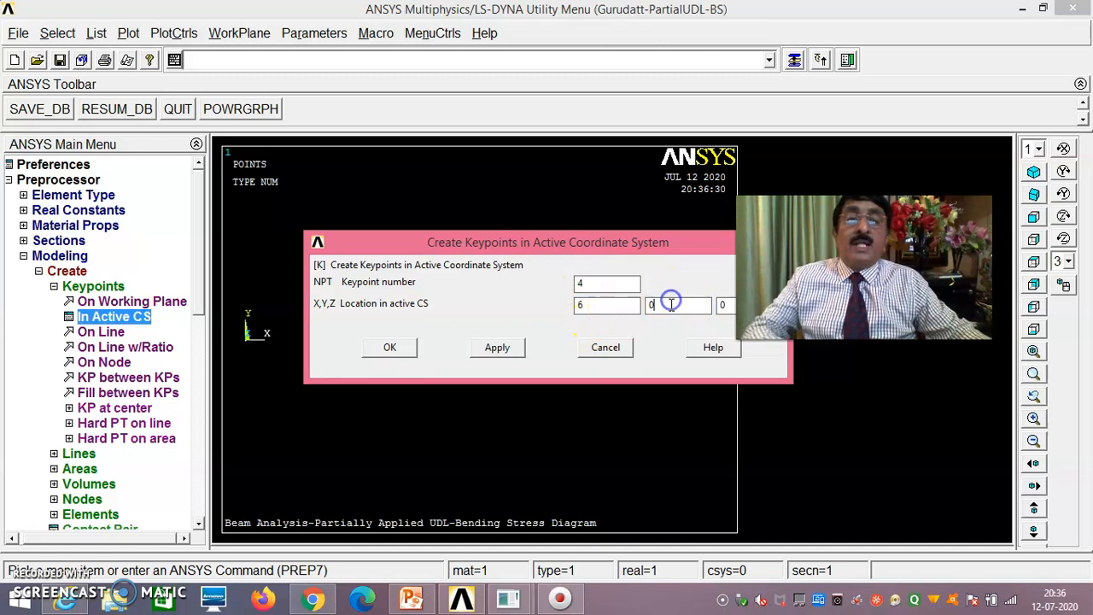
pyautogui.press('BackSpace')
pyautogui.write('-')
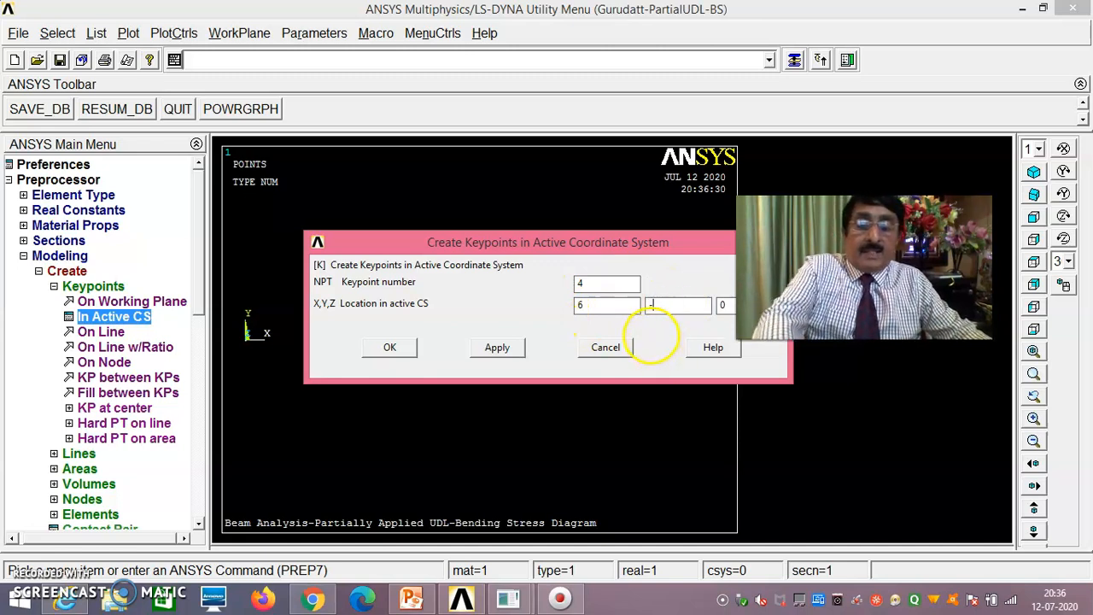
pyautogui.write('1')
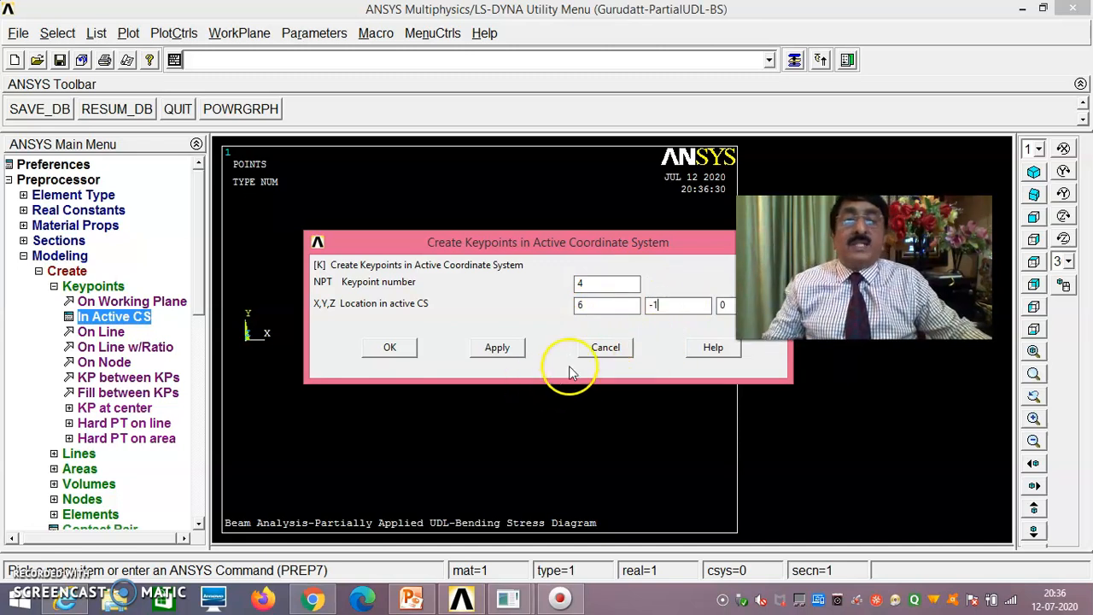
pyautogui.click(392, 350)
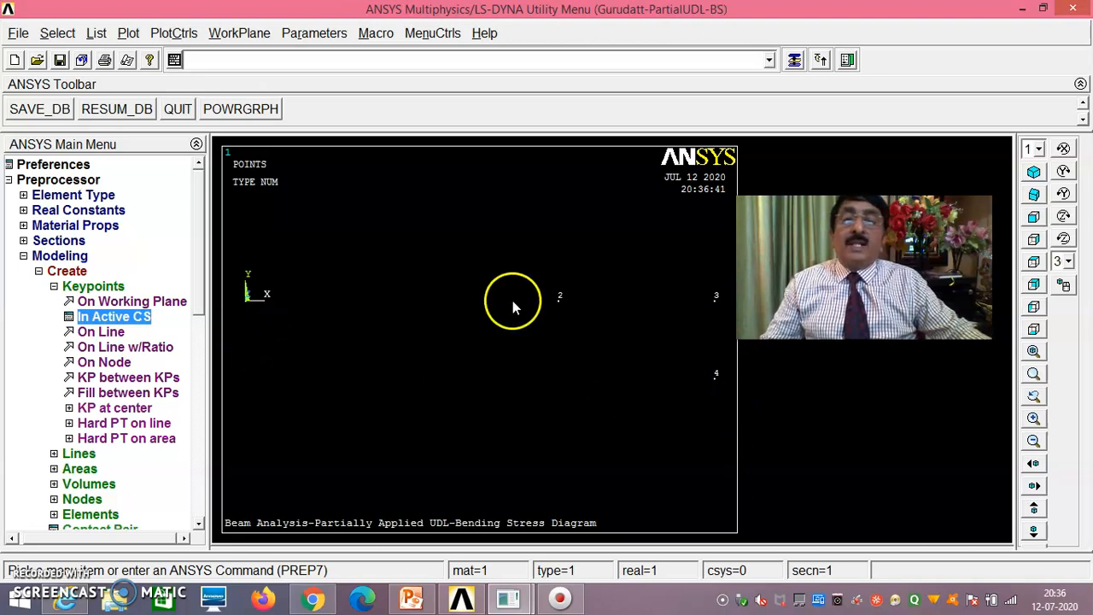
# List the coordinates of all keypoints to check them, and close the listing.
pyautogui.click(98, 33)
pyautogui.moveTo(134, 100)
pyautogui.click(248, 100)
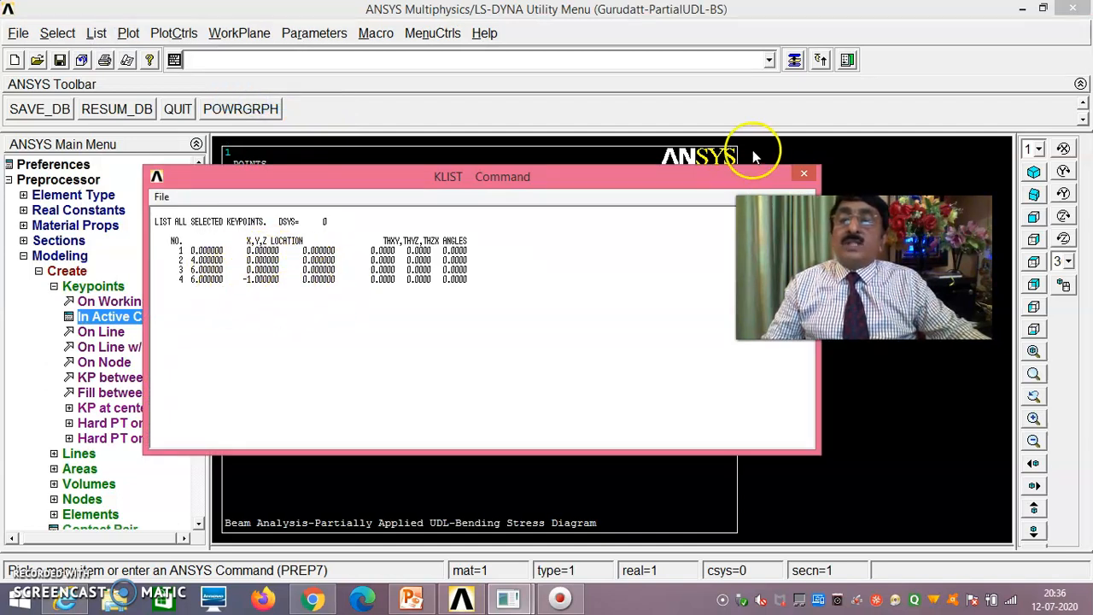
pyautogui.click(803, 176)
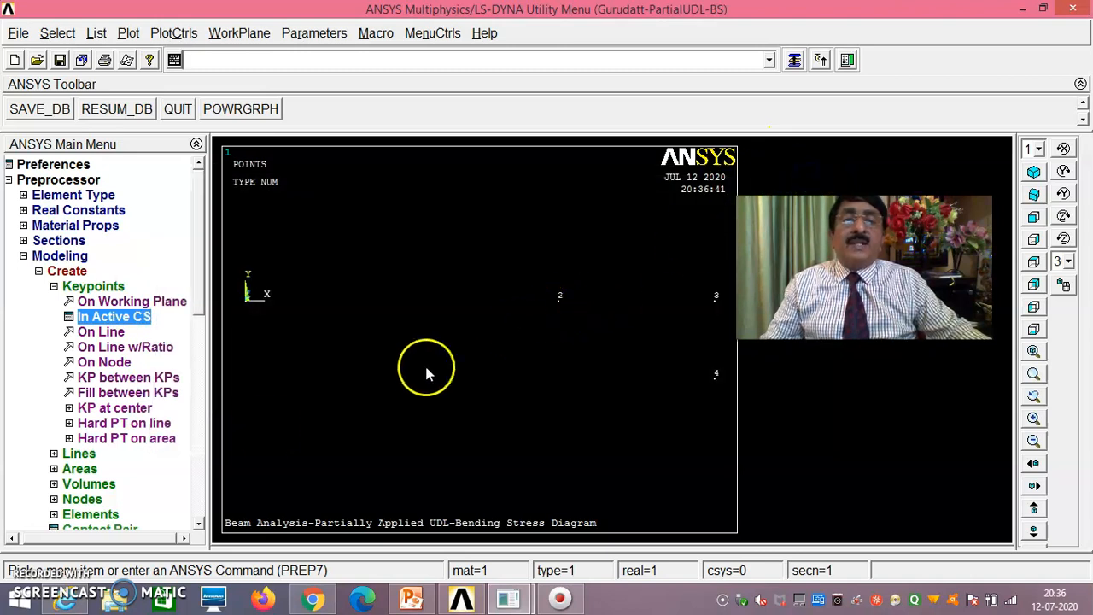
# Create two straight lines, one from keypoint 1 to keypoint 2 and one from keypoint 2 to keypoint 3.
pyautogui.click(38, 271)
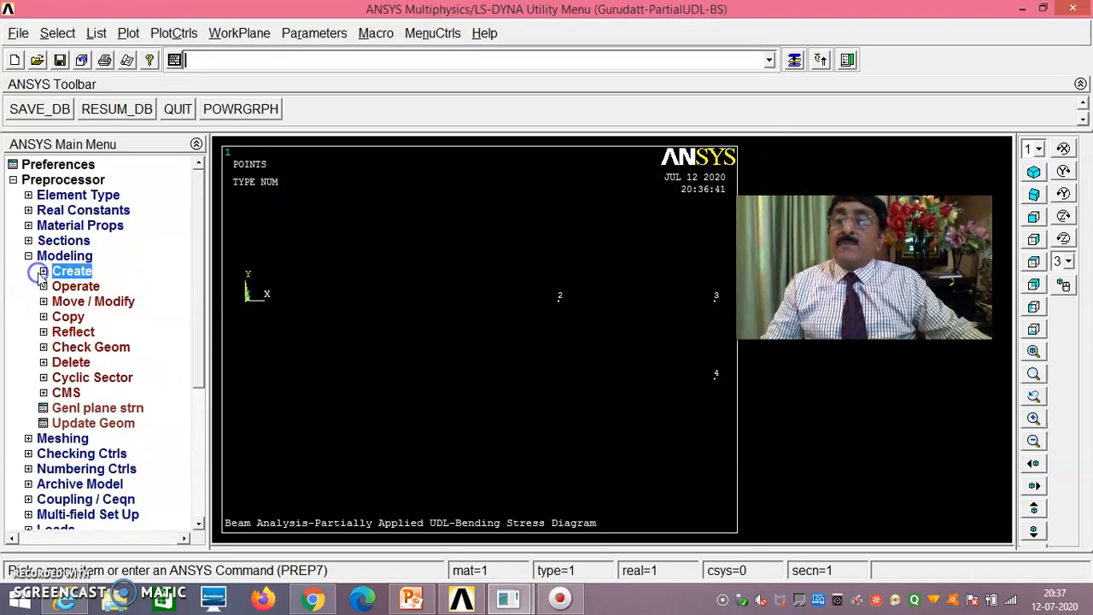
pyautogui.click(62, 273)
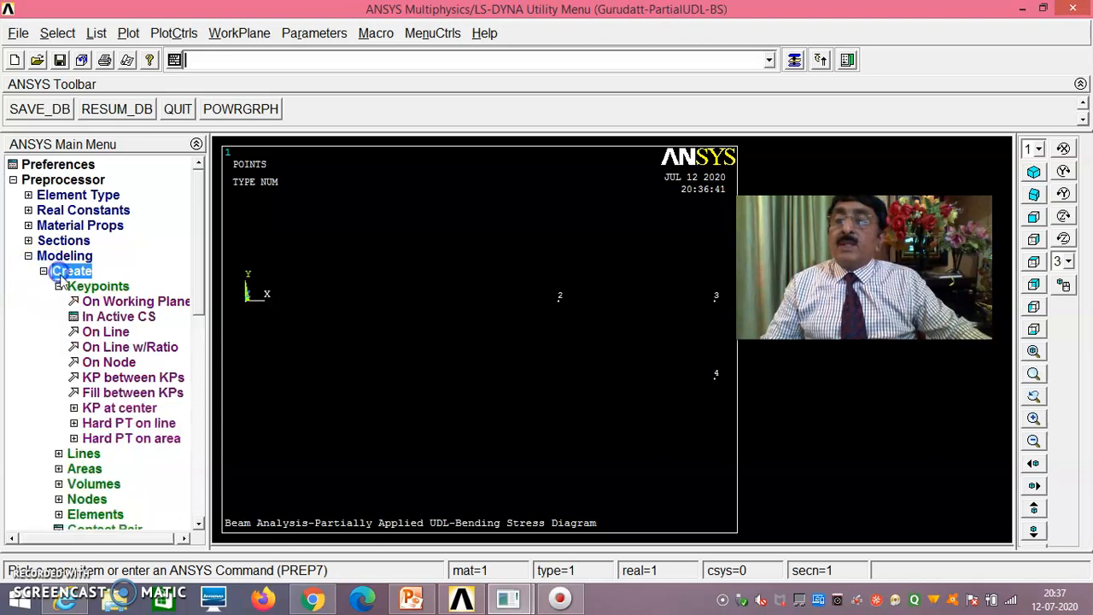
pyautogui.click(79, 457)
pyautogui.click(115, 331)
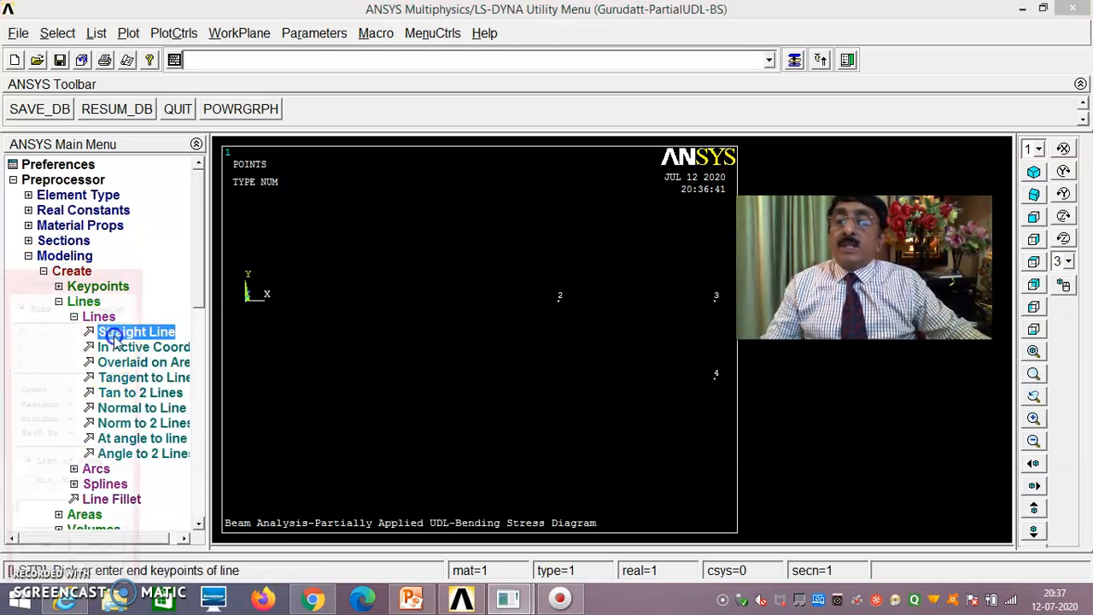
pyautogui.click(256, 323)
pyautogui.click(559, 315)
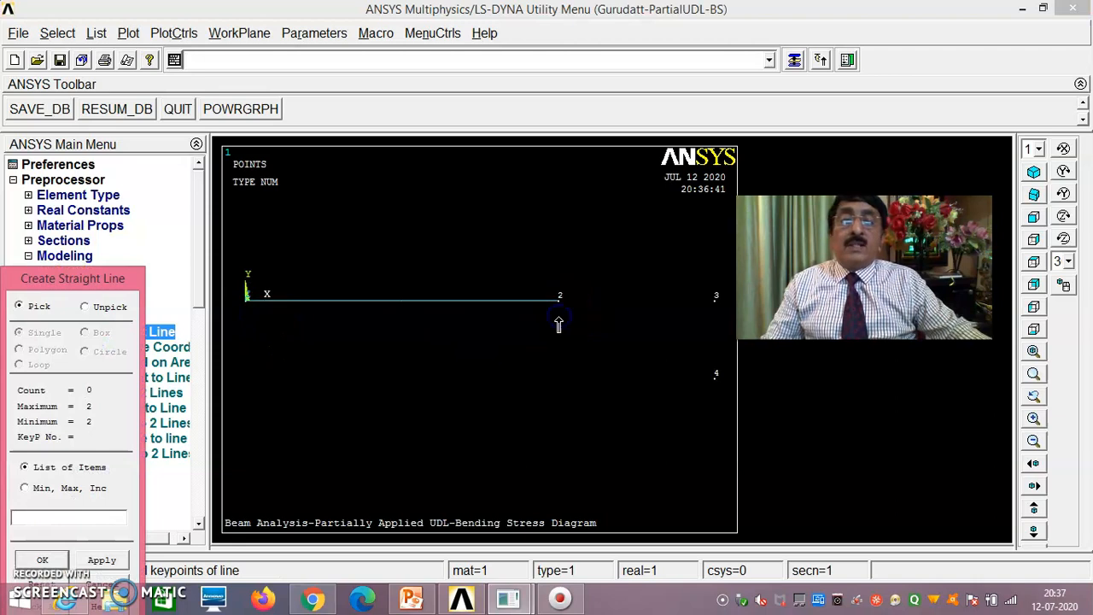
pyautogui.click(560, 317)
pyautogui.click(713, 309)
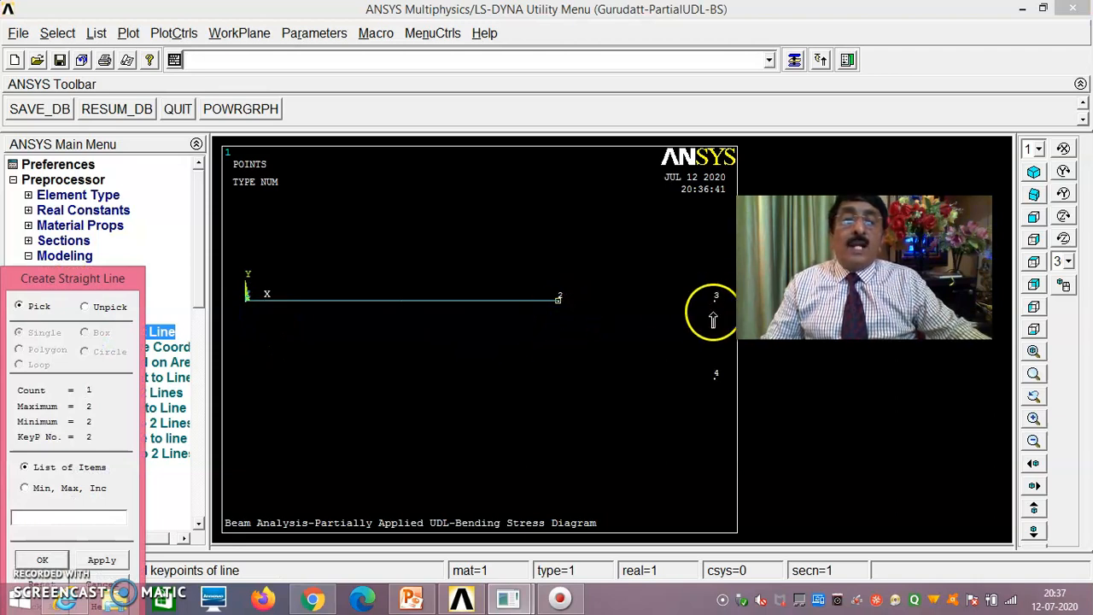
pyautogui.moveTo(90, 279); pyautogui.dragTo(214, 106)
pyautogui.click(168, 388)
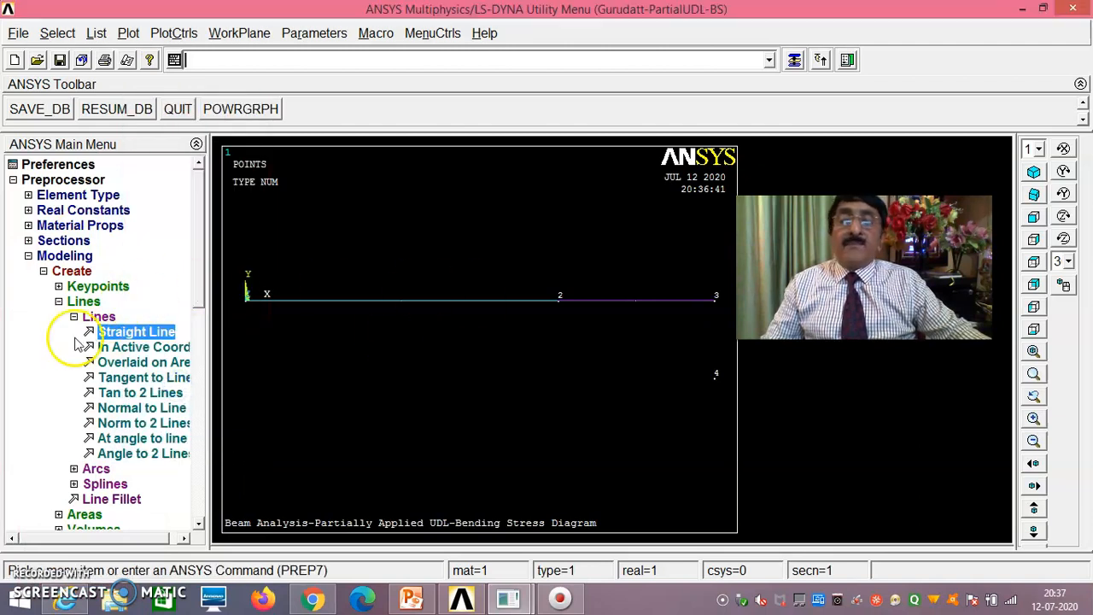
# Assign material 1, element type BEAM188 and section 1 to both beam lines, using keypoint 4 as the orientation keypoint.
pyautogui.click(52, 272)
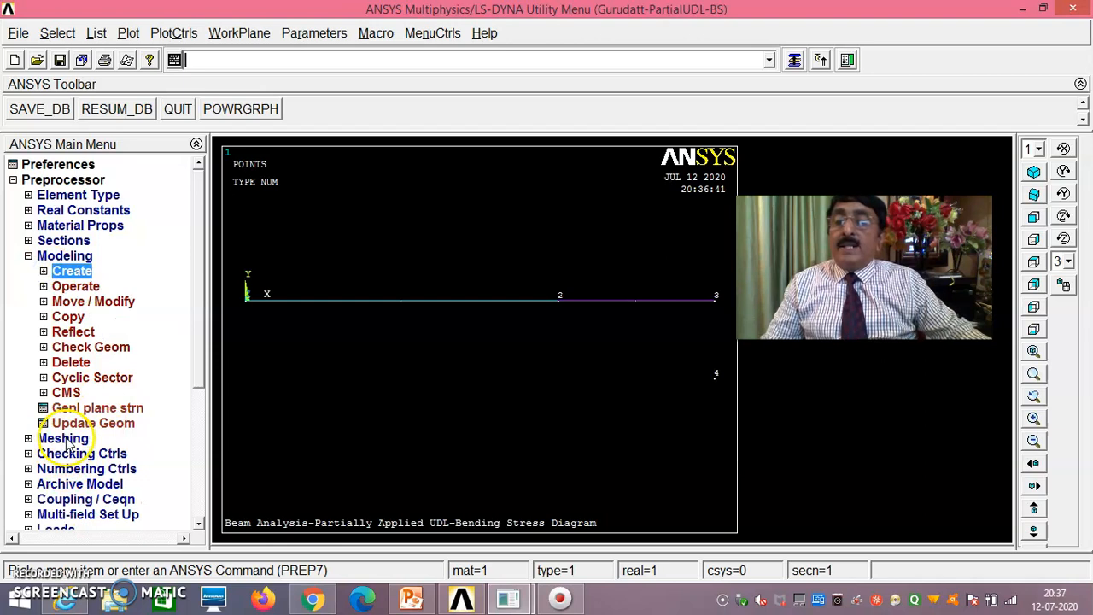
pyautogui.click(68, 438)
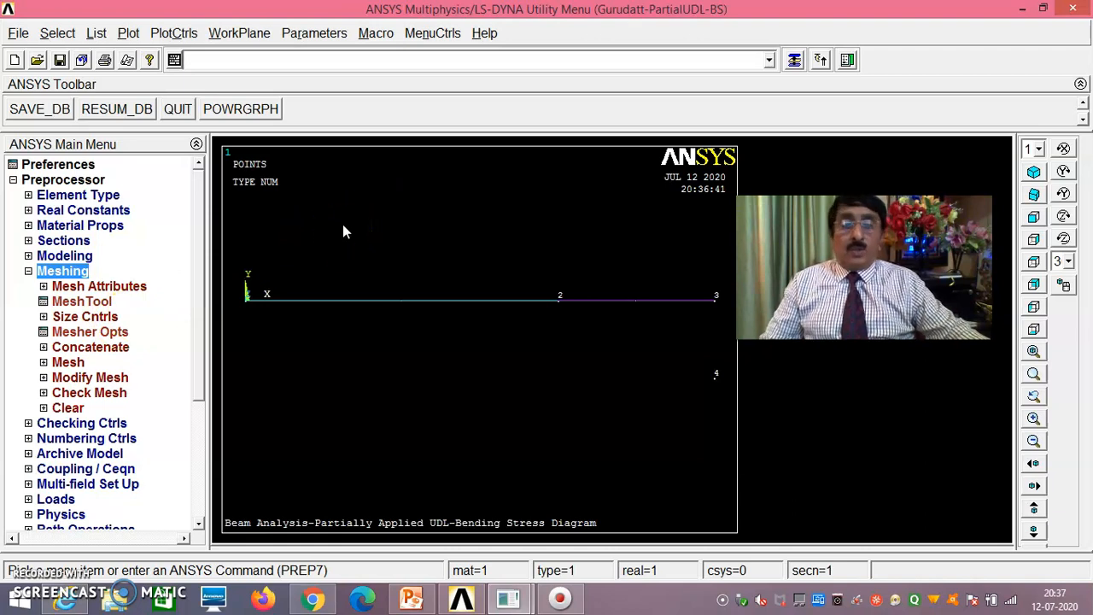
pyautogui.click(109, 290)
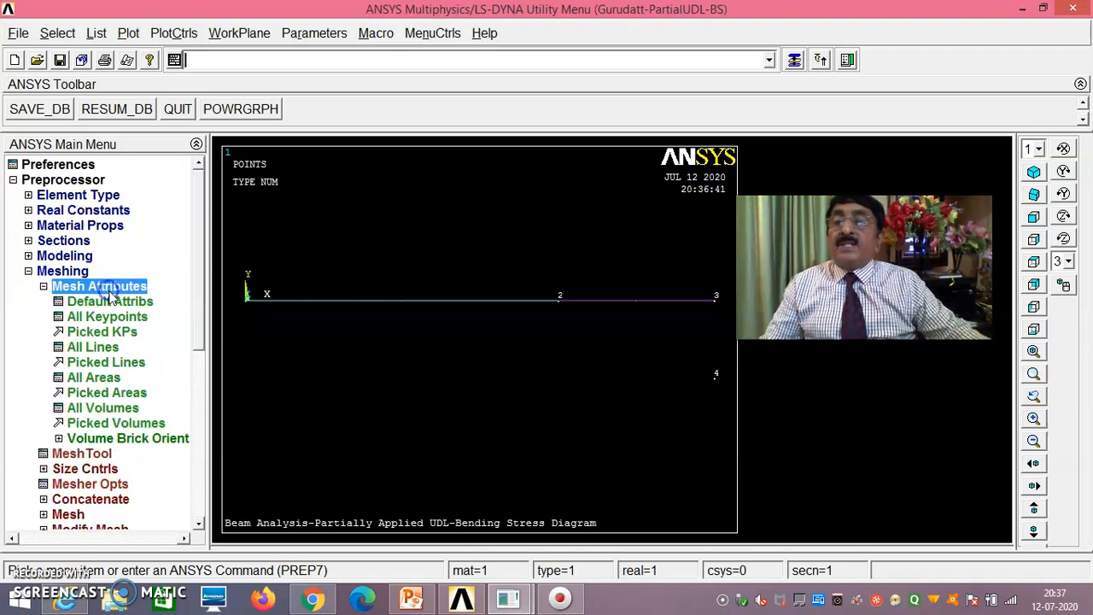
pyautogui.click(116, 363)
pyautogui.click(475, 300)
pyautogui.click(598, 301)
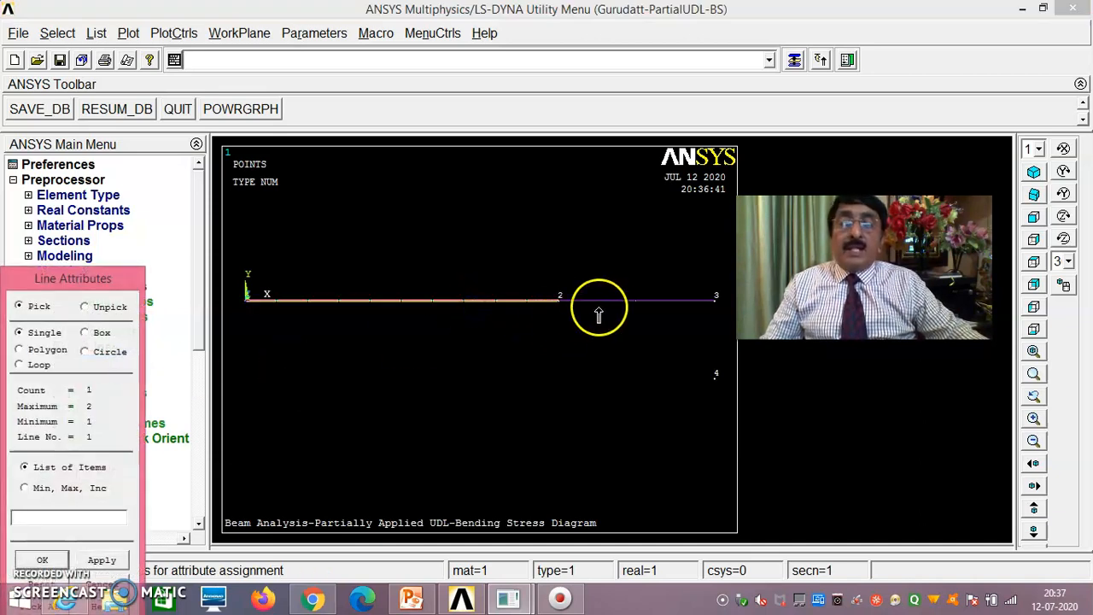
pyautogui.moveTo(77, 281); pyautogui.dragTo(141, 143)
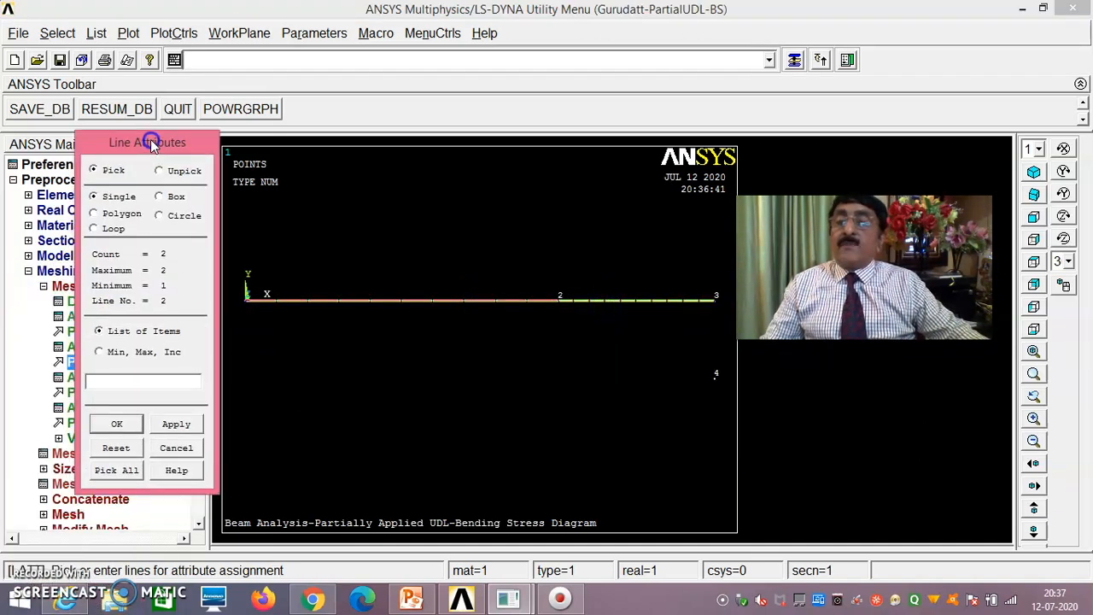
pyautogui.click(115, 421)
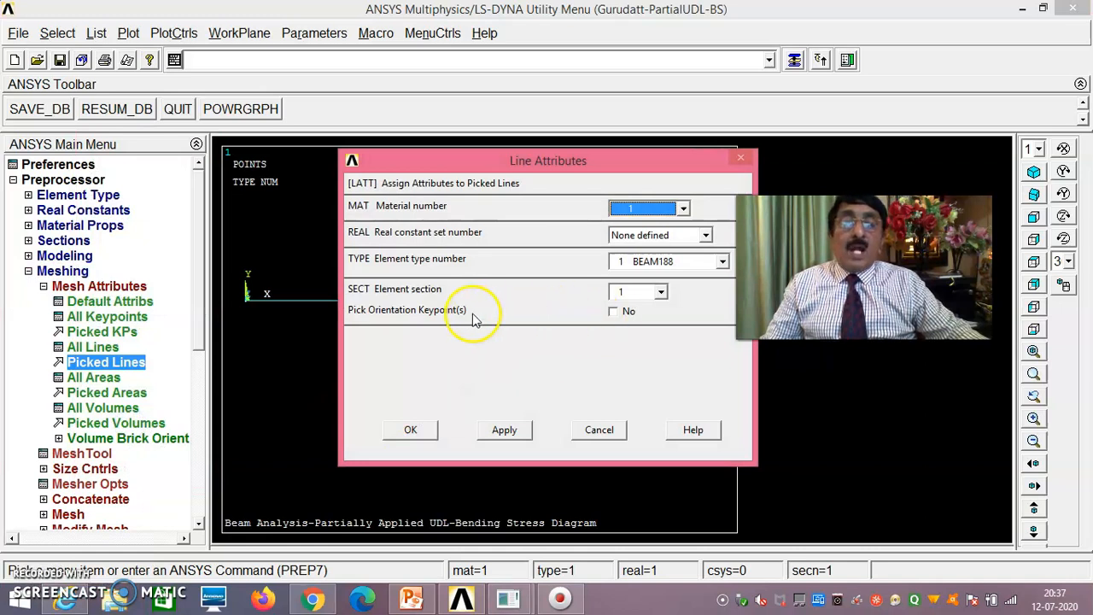
pyautogui.click(613, 312)
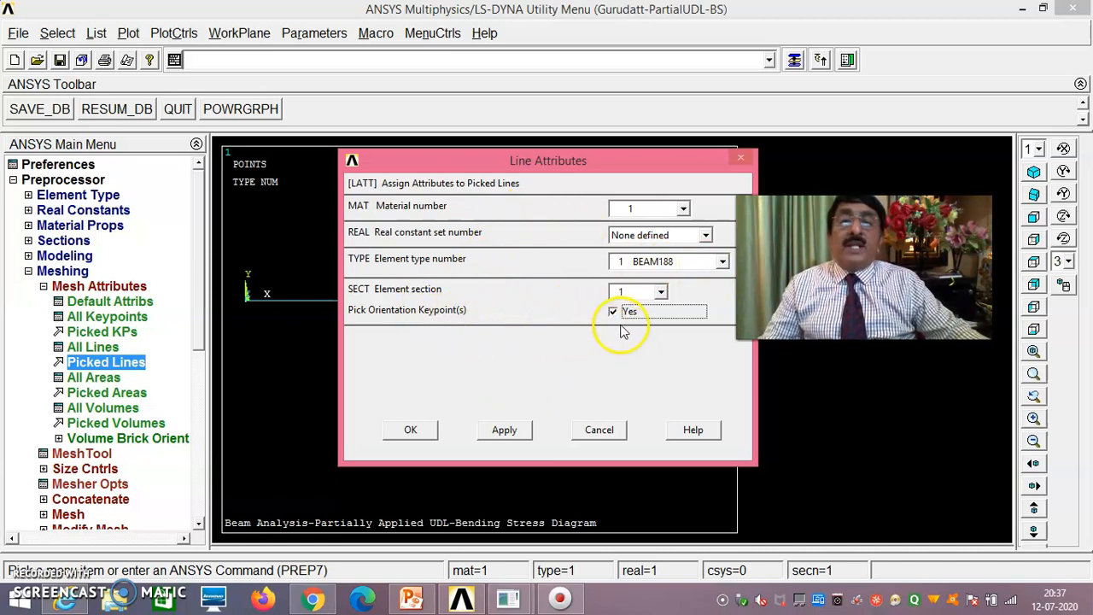
pyautogui.click(417, 430)
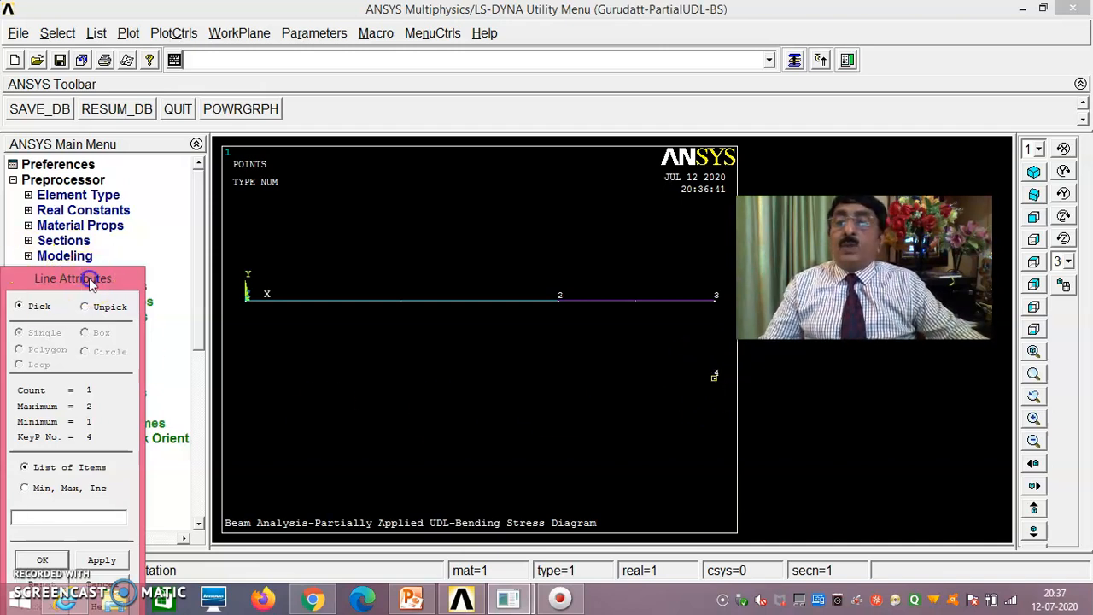
pyautogui.moveTo(91, 282); pyautogui.dragTo(127, 183)
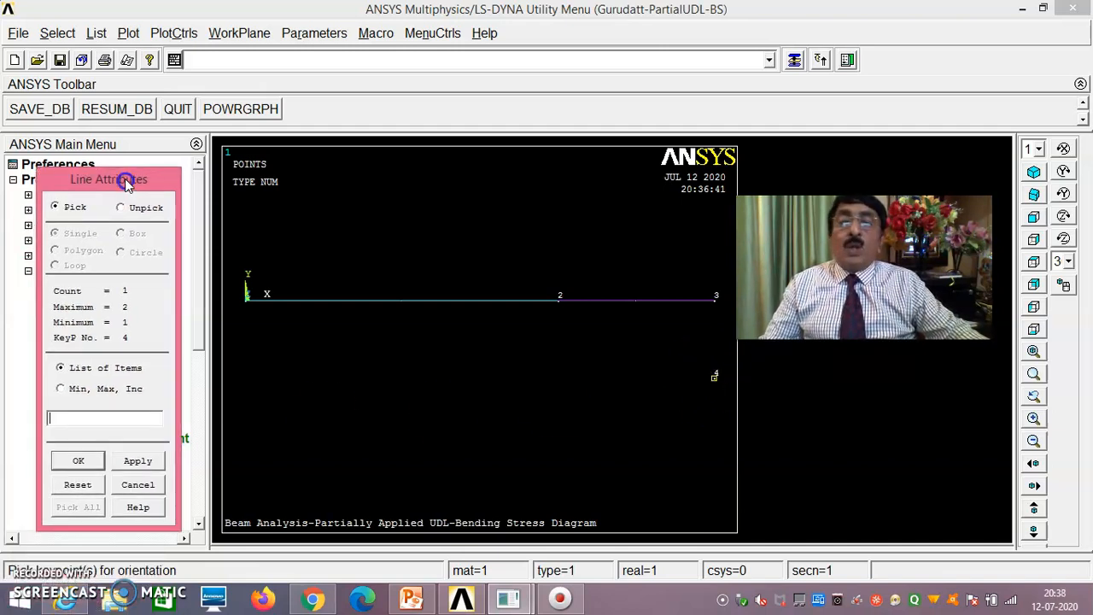
pyautogui.click(79, 461)
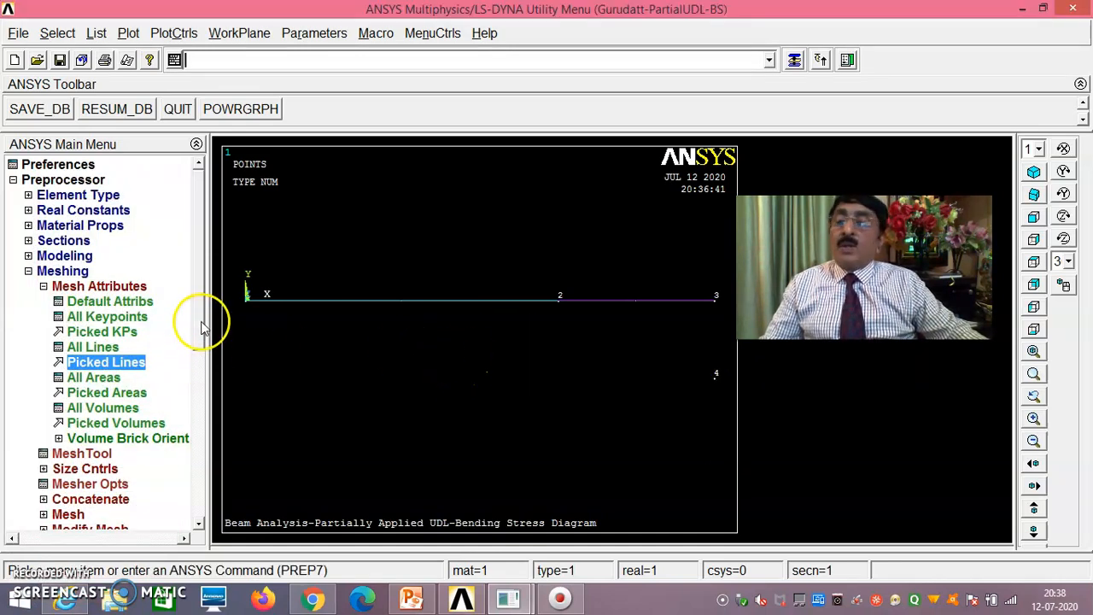
# Set the number of element divisions to 50 on each of the two beam lines.
pyautogui.moveTo(200, 300); pyautogui.dragTo(203, 338)
pyautogui.click(85, 407)
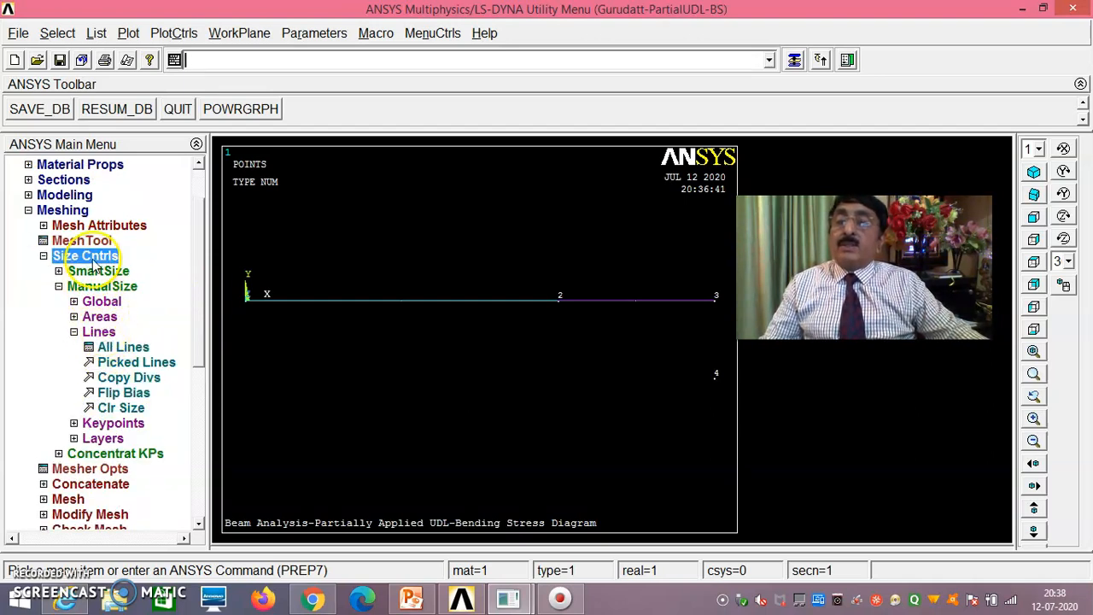
pyautogui.click(127, 364)
pyautogui.click(486, 316)
pyautogui.click(611, 314)
pyautogui.moveTo(122, 282); pyautogui.dragTo(163, 183)
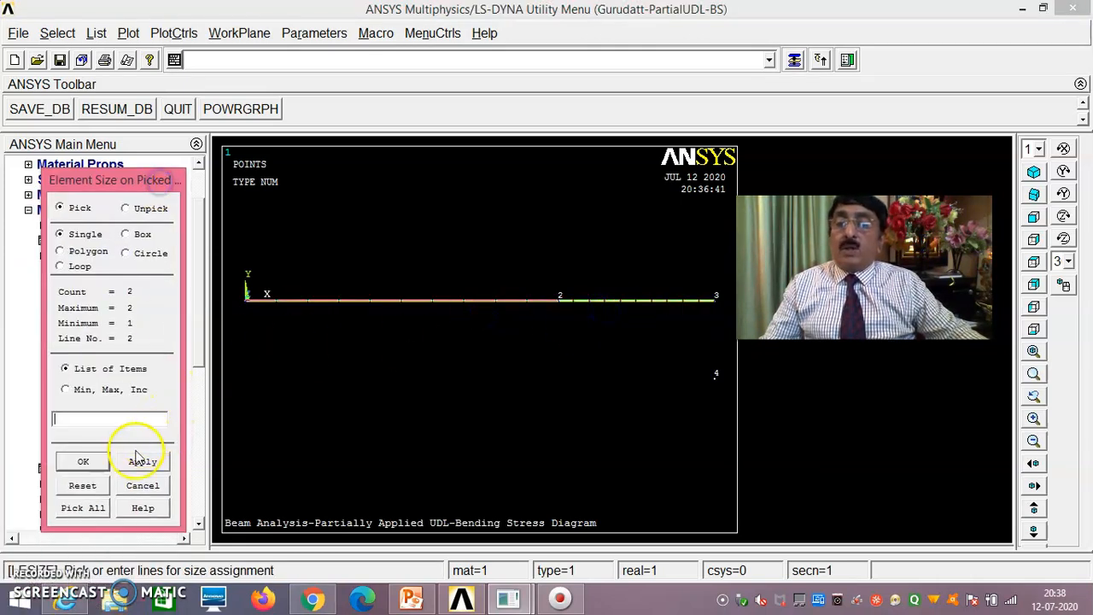
pyautogui.click(84, 462)
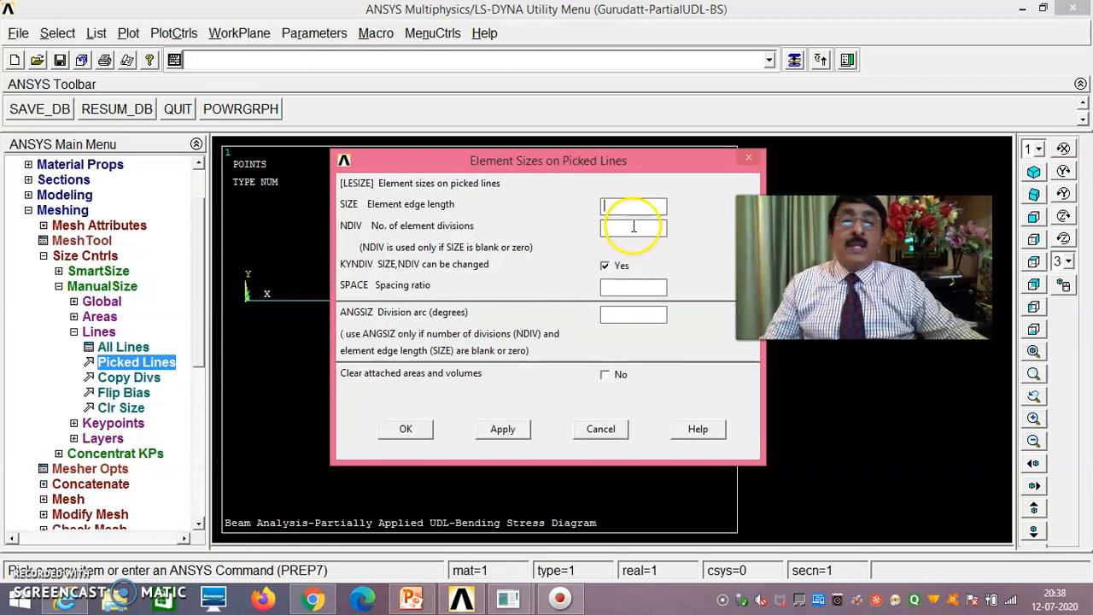
pyautogui.write('50')
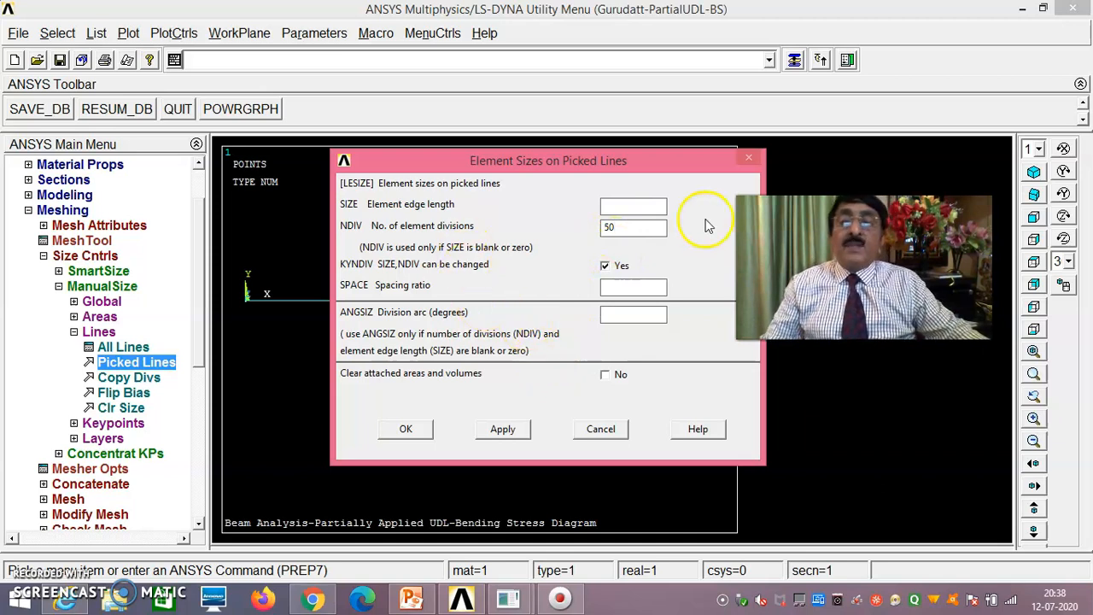
pyautogui.click(406, 432)
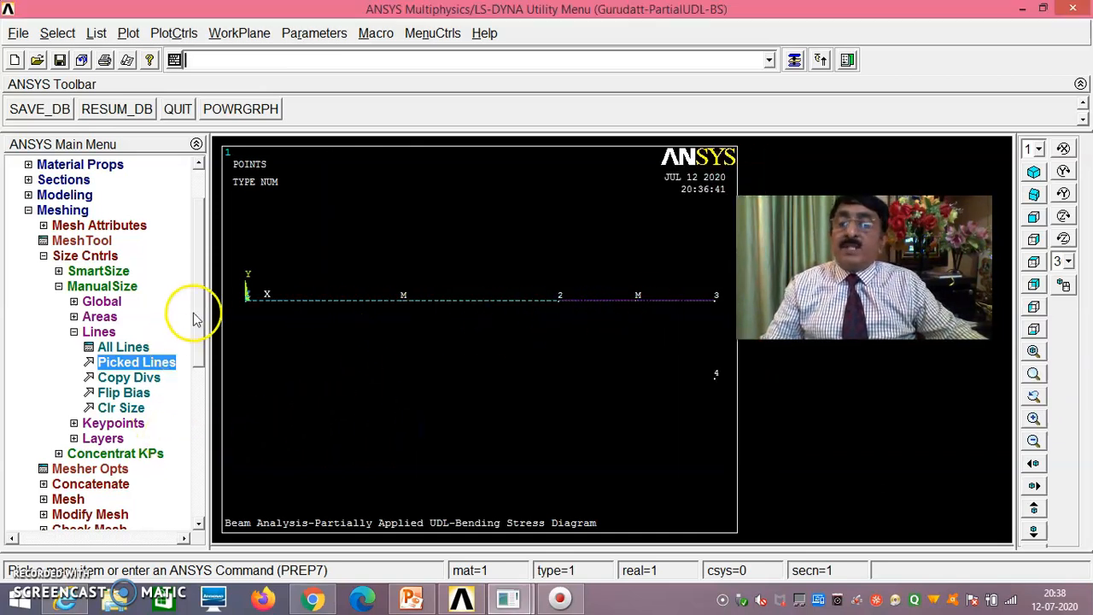
# Mesh both beam lines with the assigned attributes and divisions.
pyautogui.moveTo(197, 314); pyautogui.dragTo(205, 350)
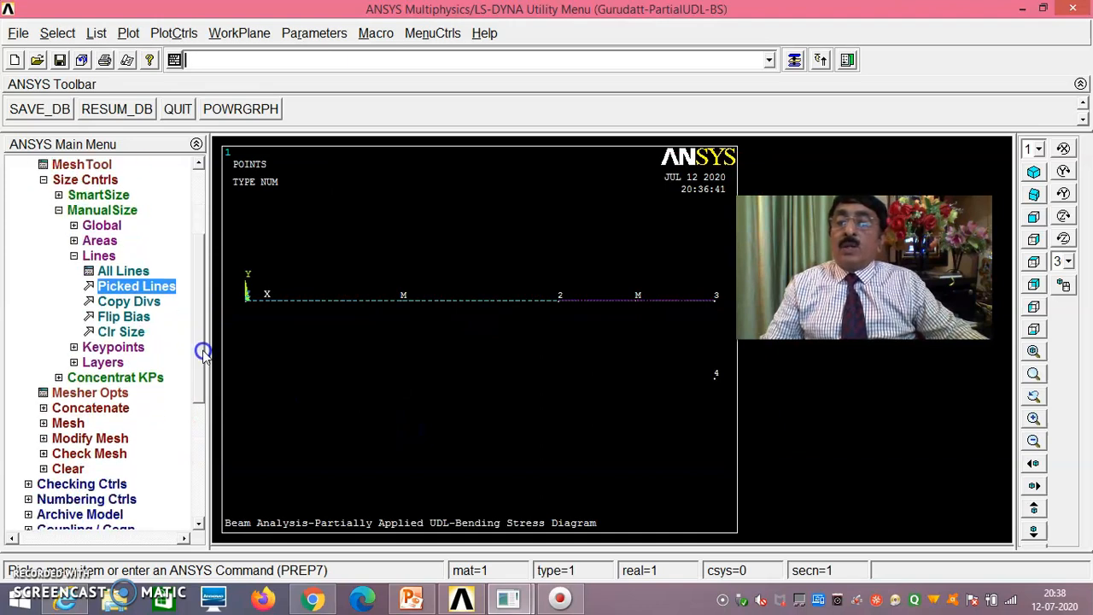
pyautogui.click(73, 420)
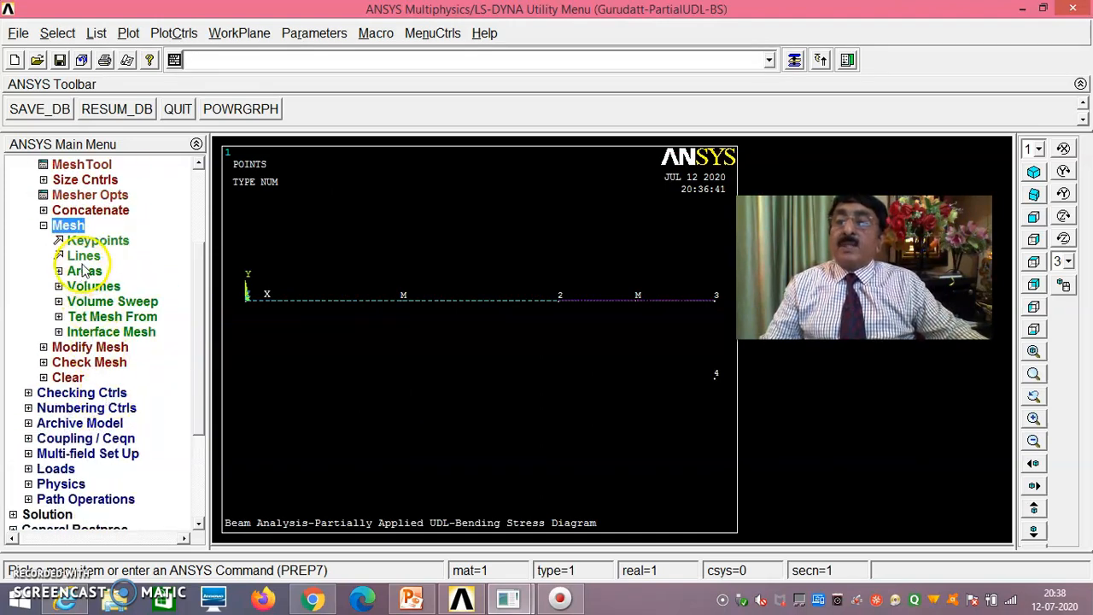
pyautogui.click(82, 257)
pyautogui.moveTo(147, 280); pyautogui.dragTo(215, 154)
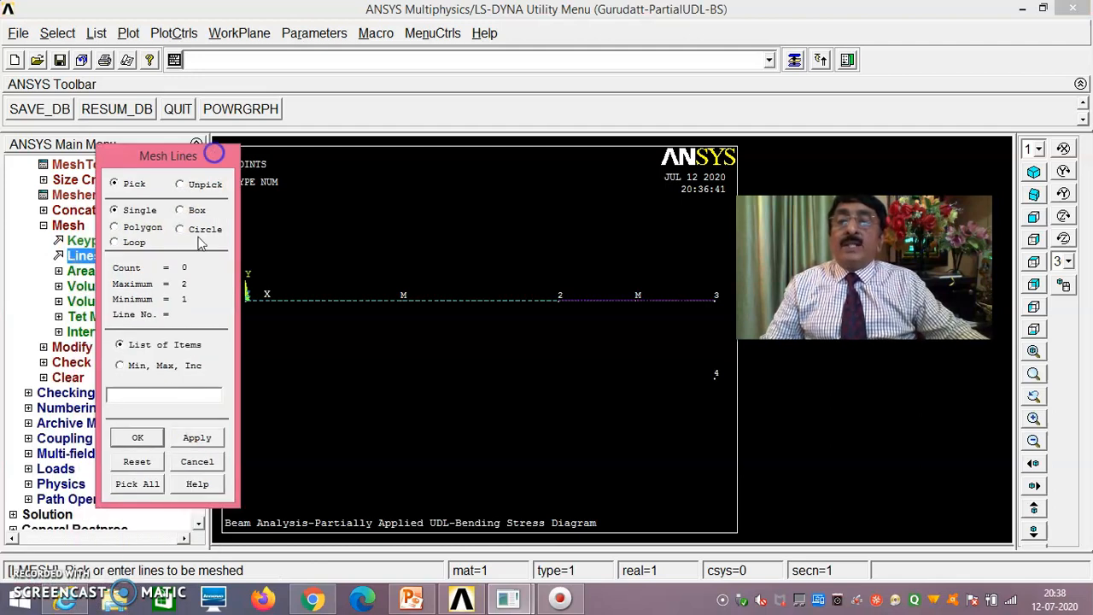
pyautogui.click(384, 323)
pyautogui.click(617, 319)
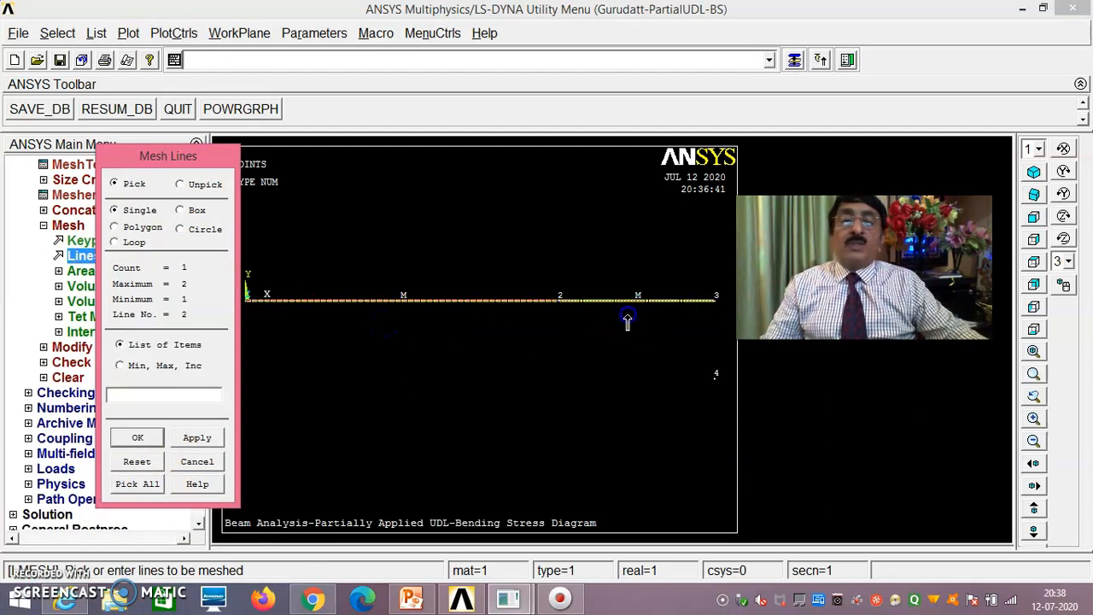
pyautogui.click(140, 439)
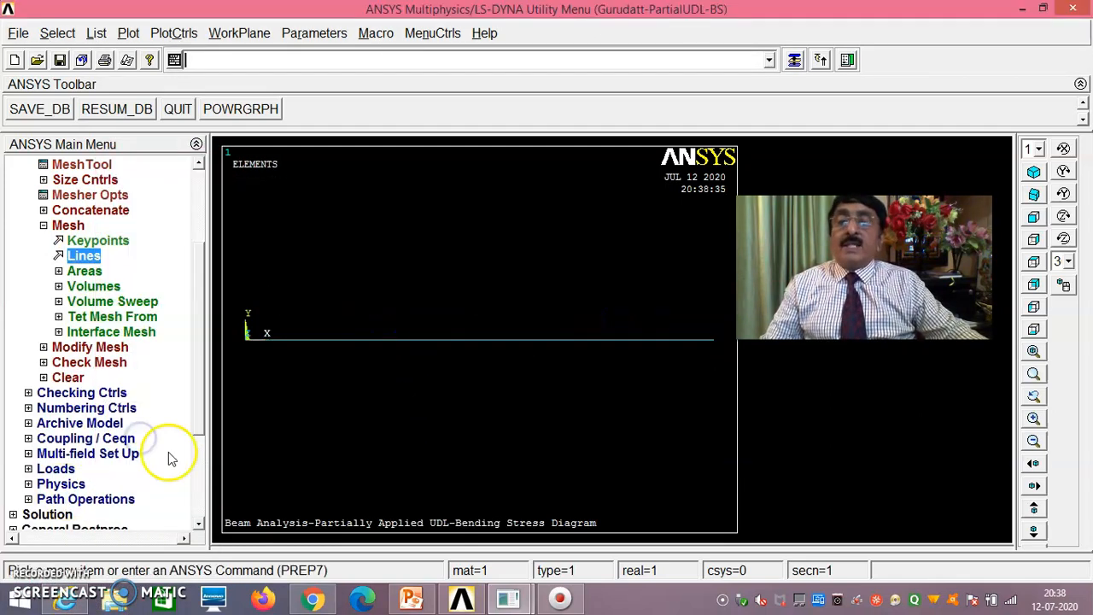
# List the elements with their attributes and nodes, and examine the listing through to its end.
pyautogui.click(96, 34)
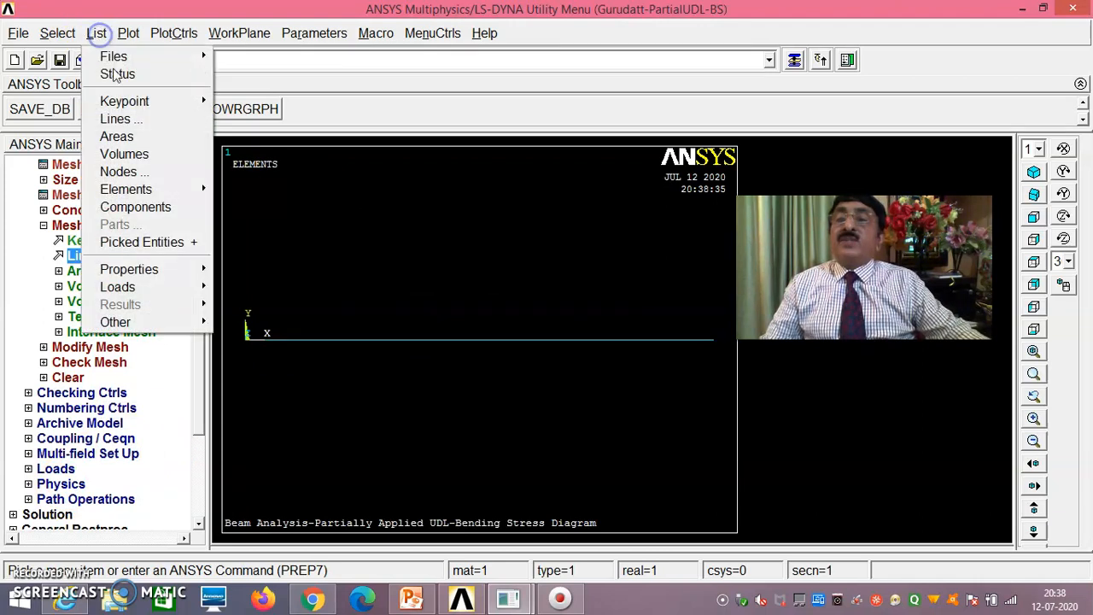
pyautogui.moveTo(209, 187)
pyautogui.click(282, 189)
pyautogui.scroll(-20, 239, 365)
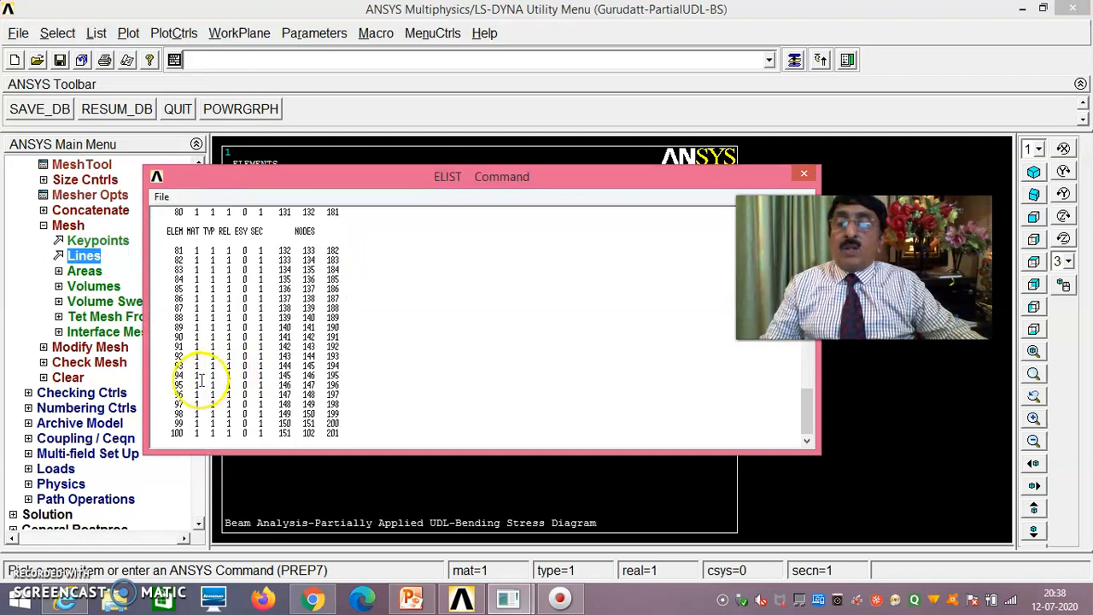
# Close the element listing and display all model entities together in a multi-plot.
pyautogui.click(162, 197)
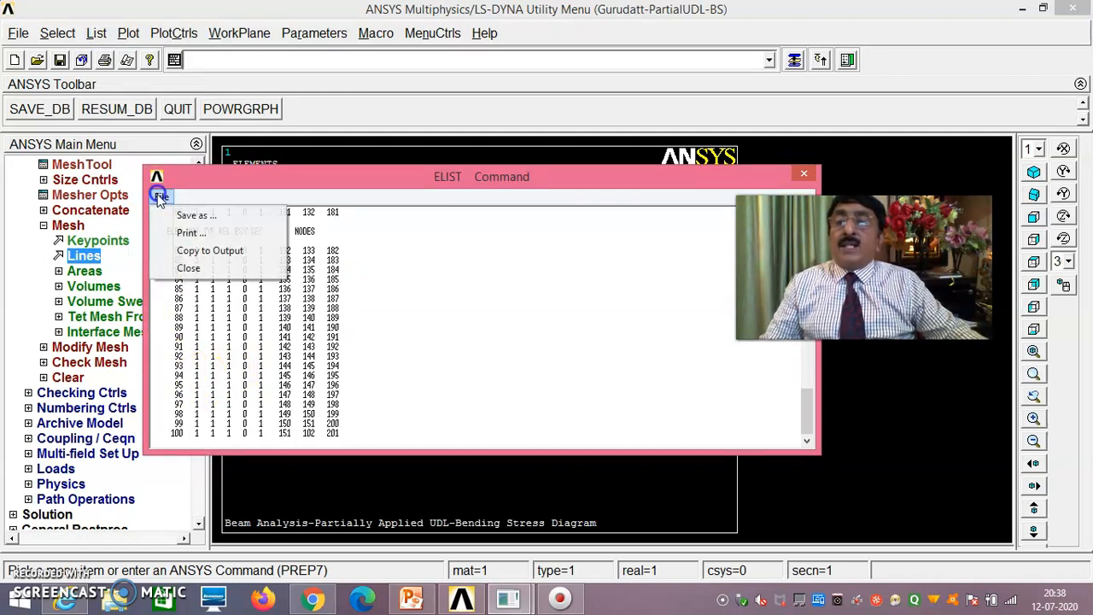
pyautogui.click(166, 268)
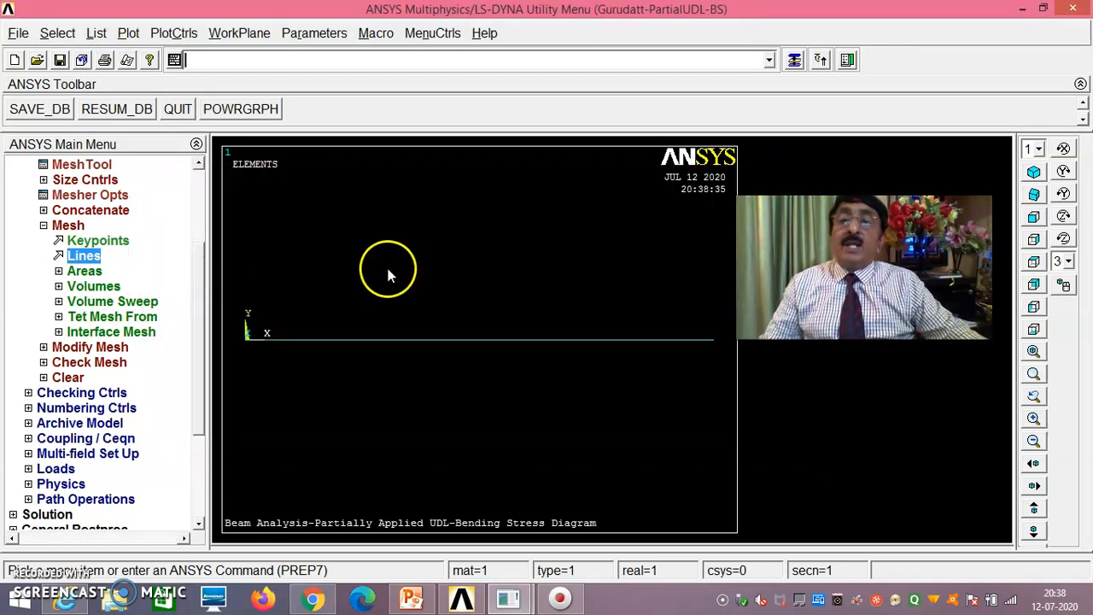
pyautogui.click(128, 32)
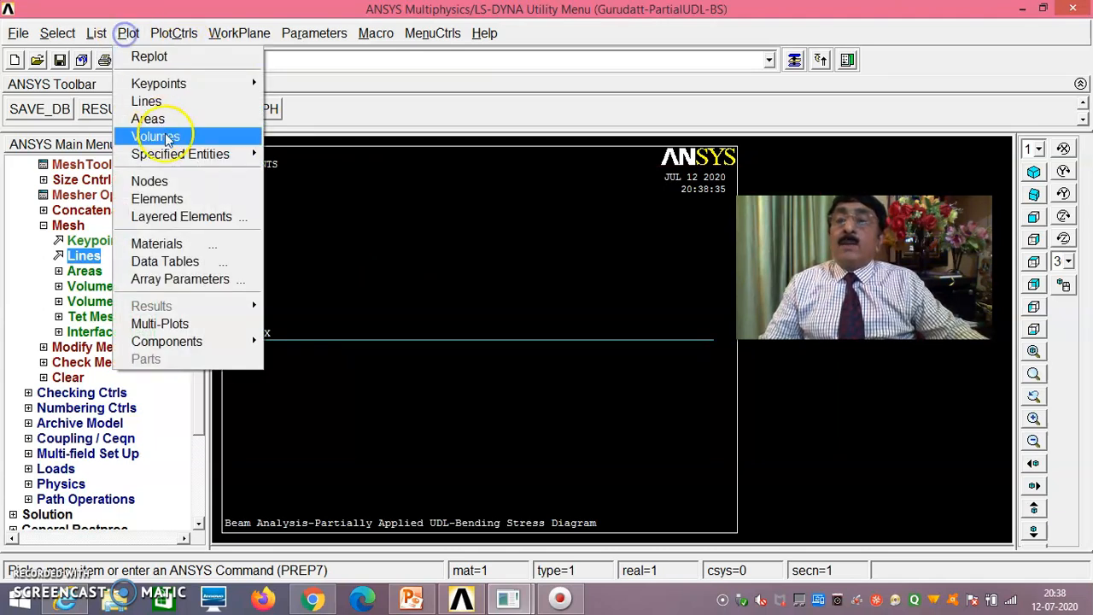
pyautogui.click(203, 323)
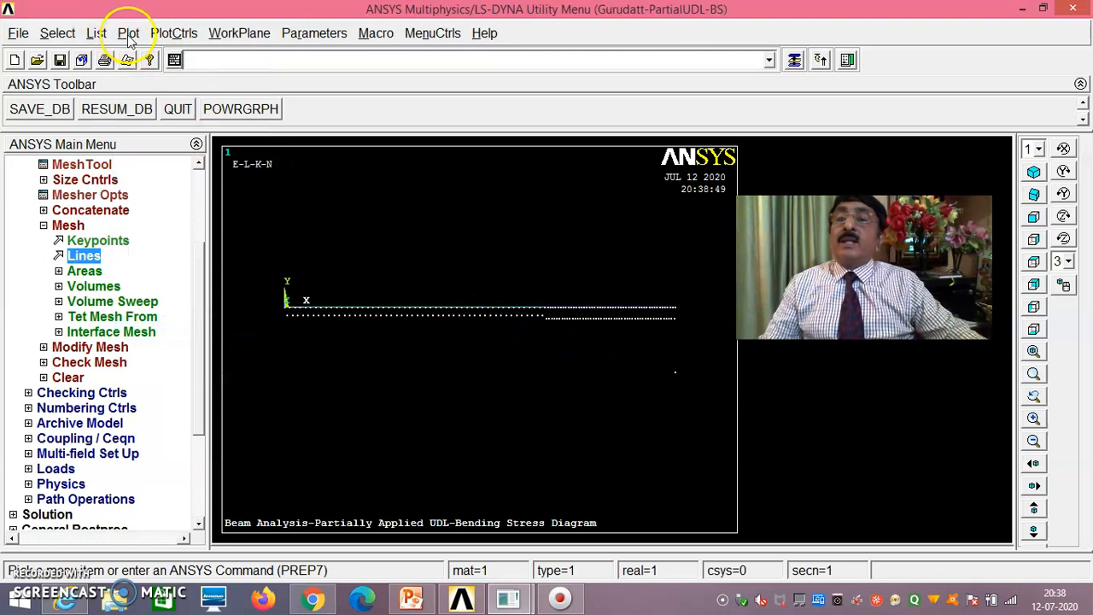
# Turn on the display of element shapes based on real constants and view the beam isometrically.
pyautogui.click(175, 34)
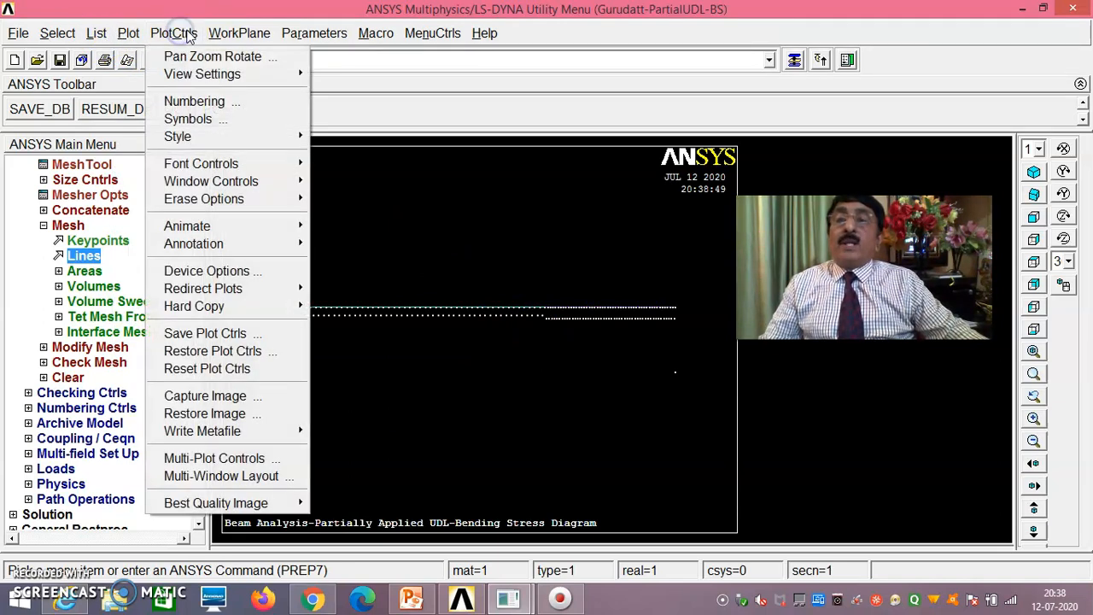
pyautogui.moveTo(221, 143)
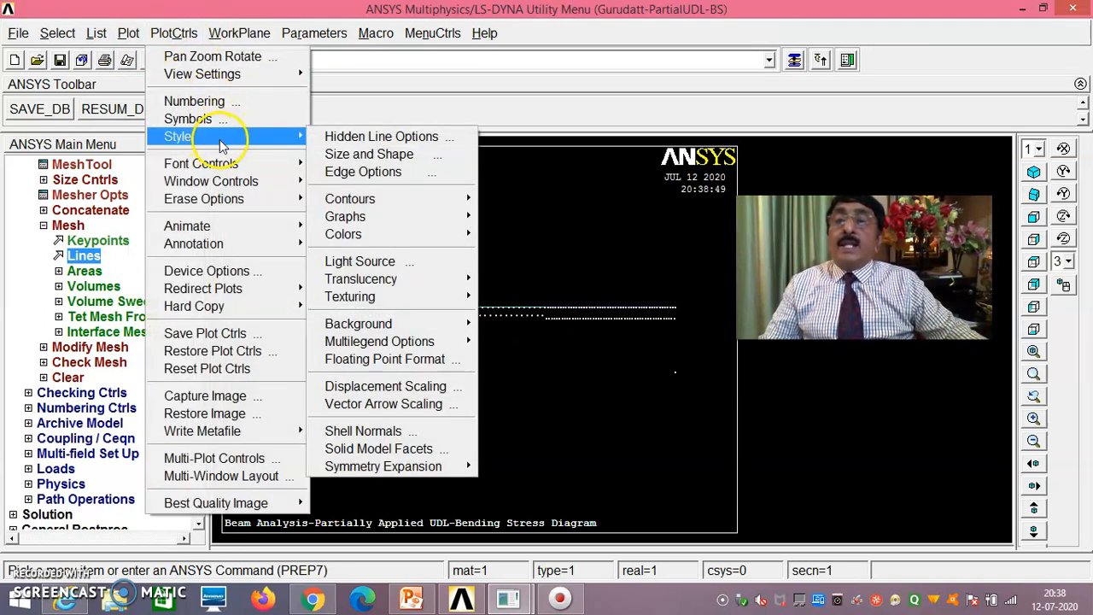
pyautogui.click(414, 156)
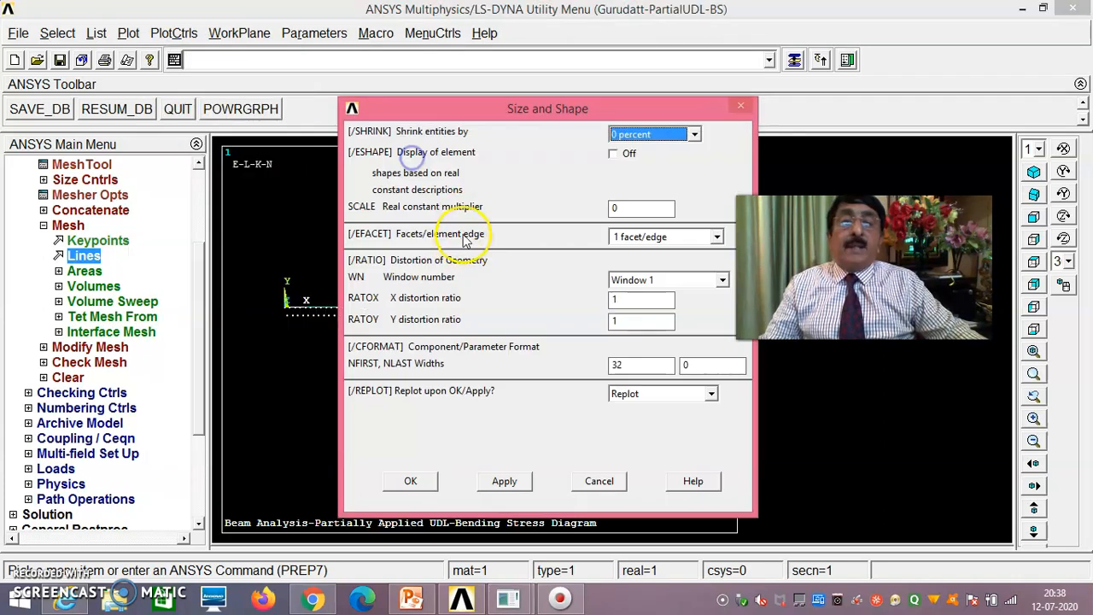
pyautogui.click(613, 154)
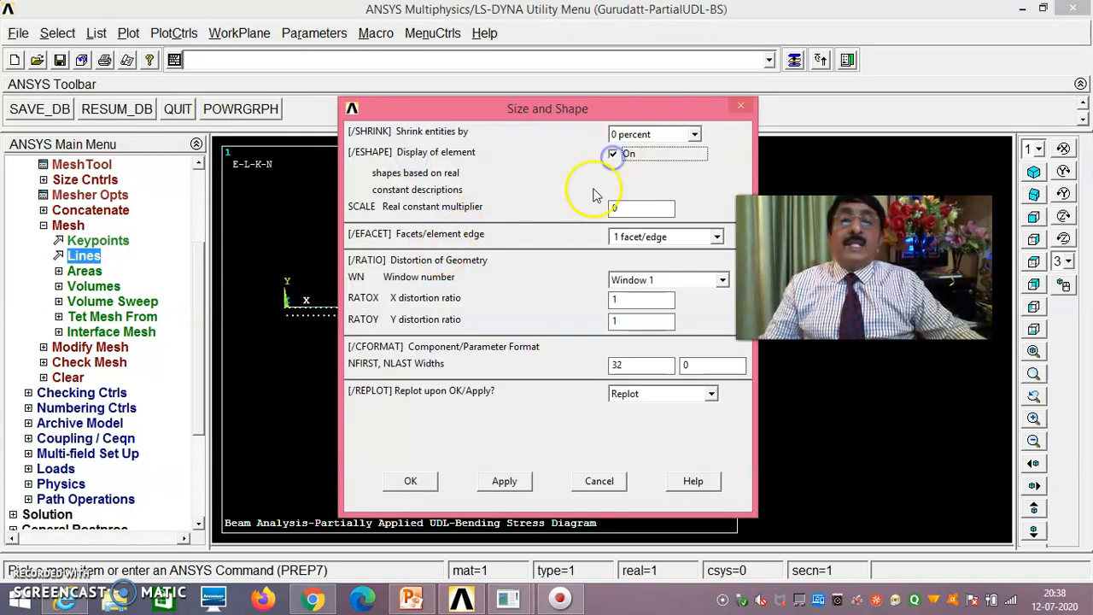
pyautogui.click(429, 494)
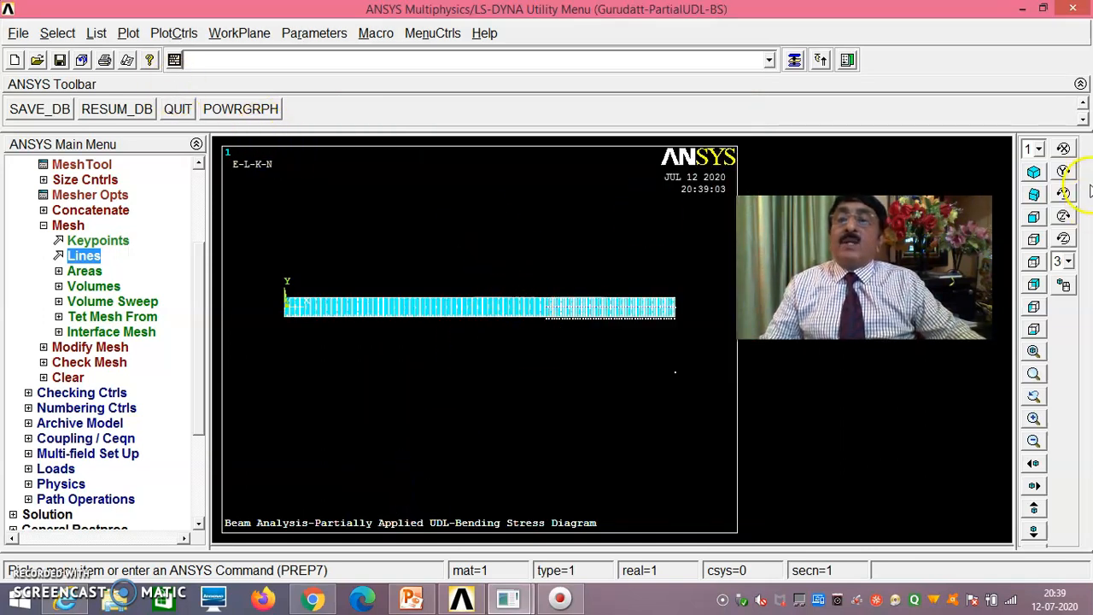
pyautogui.click(1033, 172)
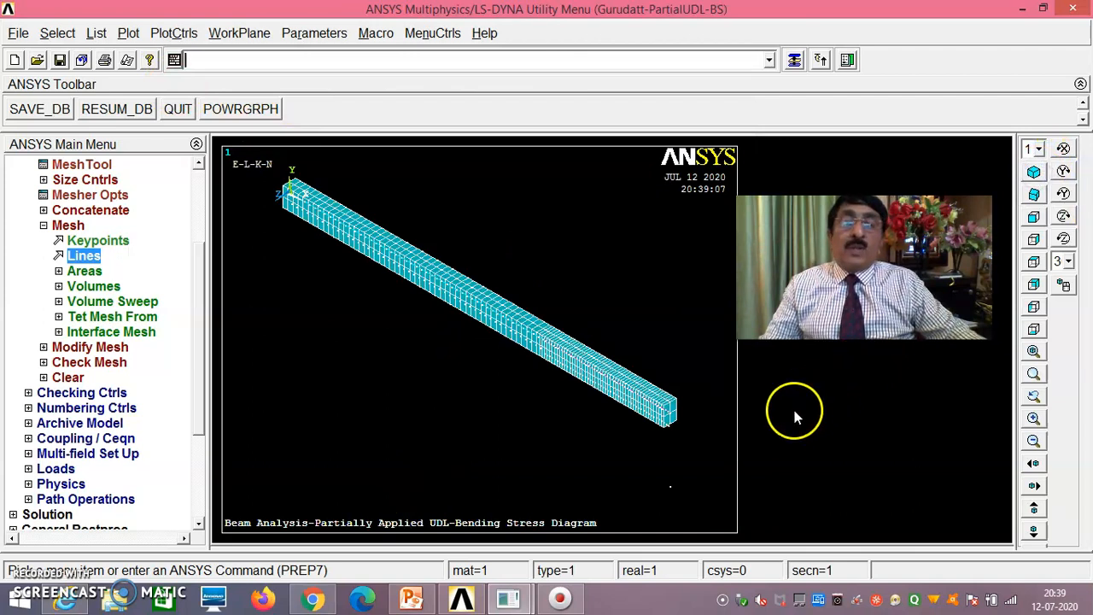
# Inspect the meshed rectangular section at the beam's far end up close, and fit the whole beam back in view.
pyautogui.click(1032, 377)
pyautogui.click(655, 385)
pyautogui.click(653, 335)
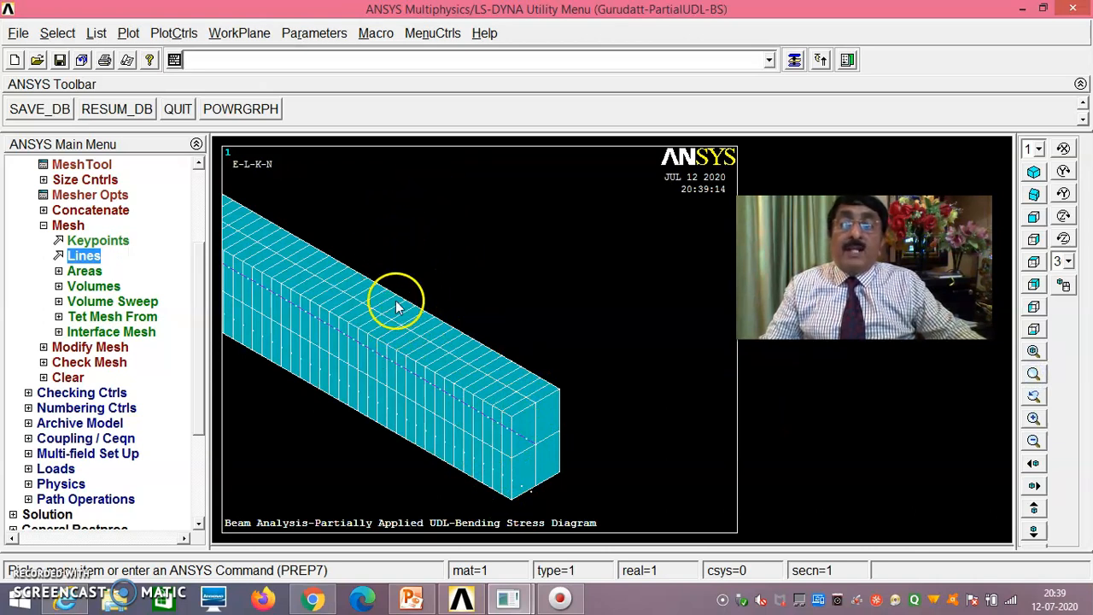
pyautogui.click(1032, 350)
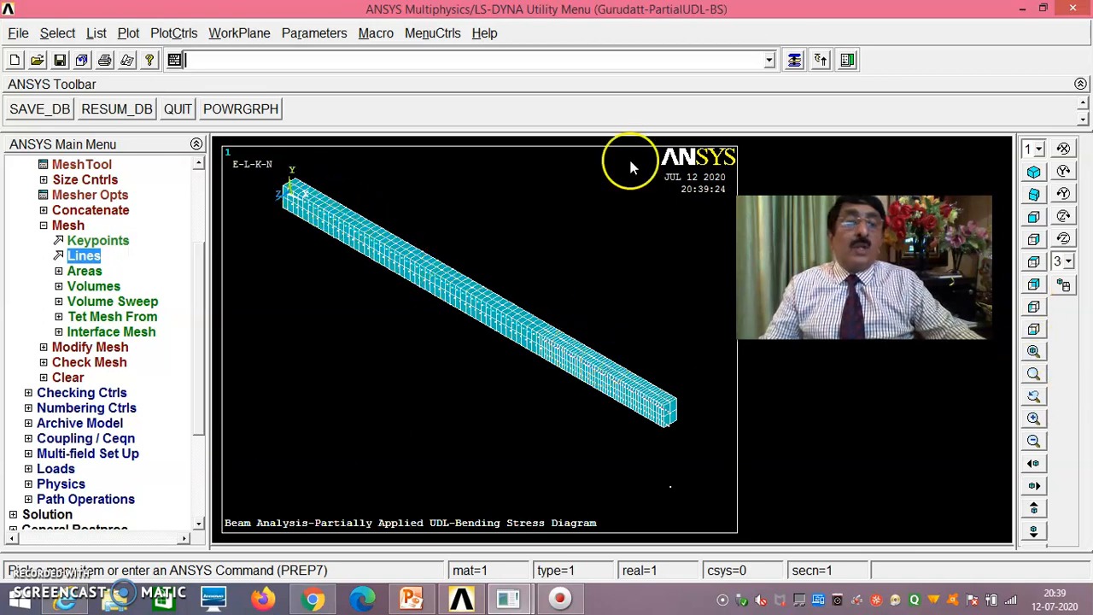
# Turn off the element shape display and plot only the elements in front view.
pyautogui.click(161, 36)
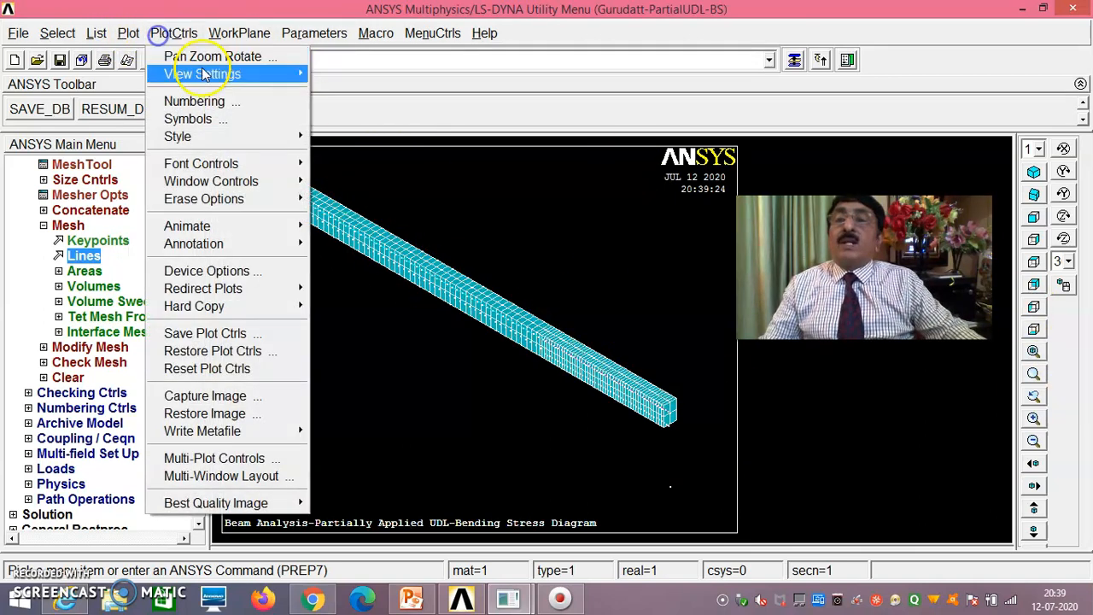
pyautogui.moveTo(277, 137)
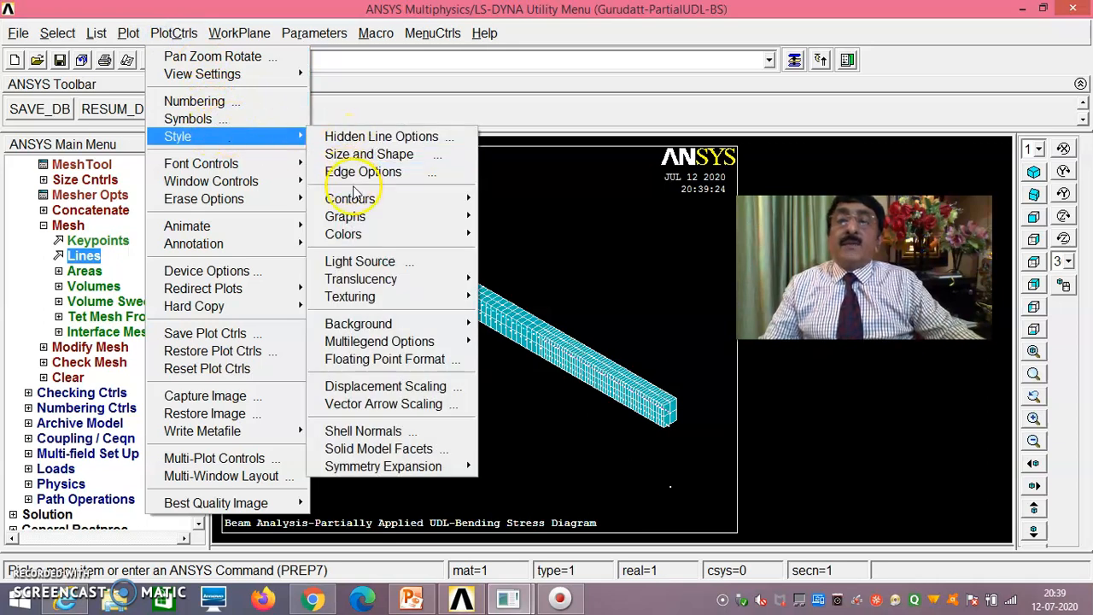
pyautogui.click(362, 156)
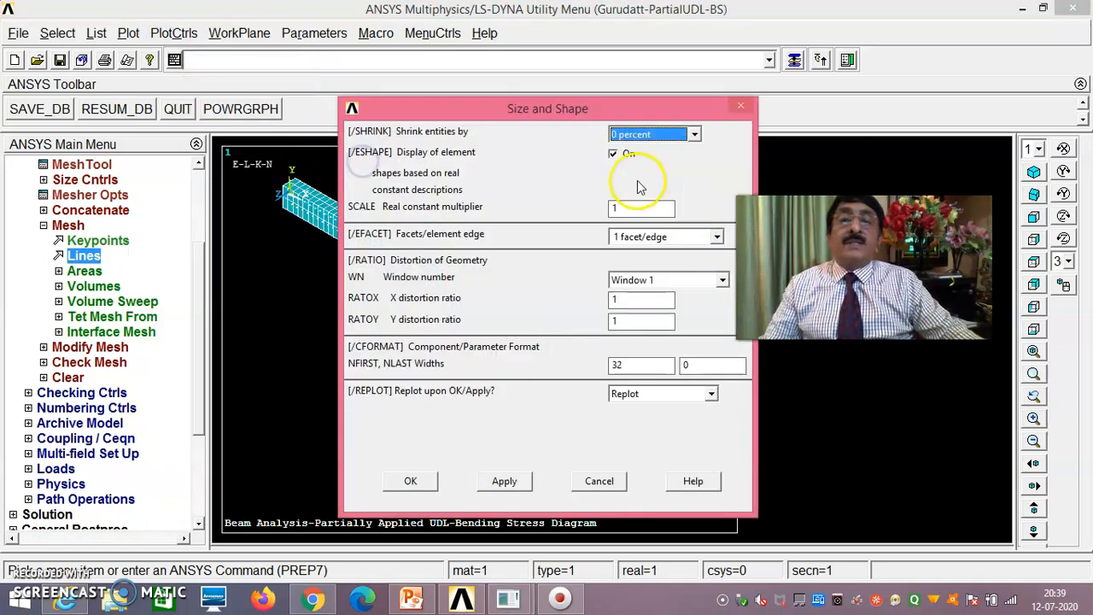
pyautogui.click(612, 153)
pyautogui.click(411, 482)
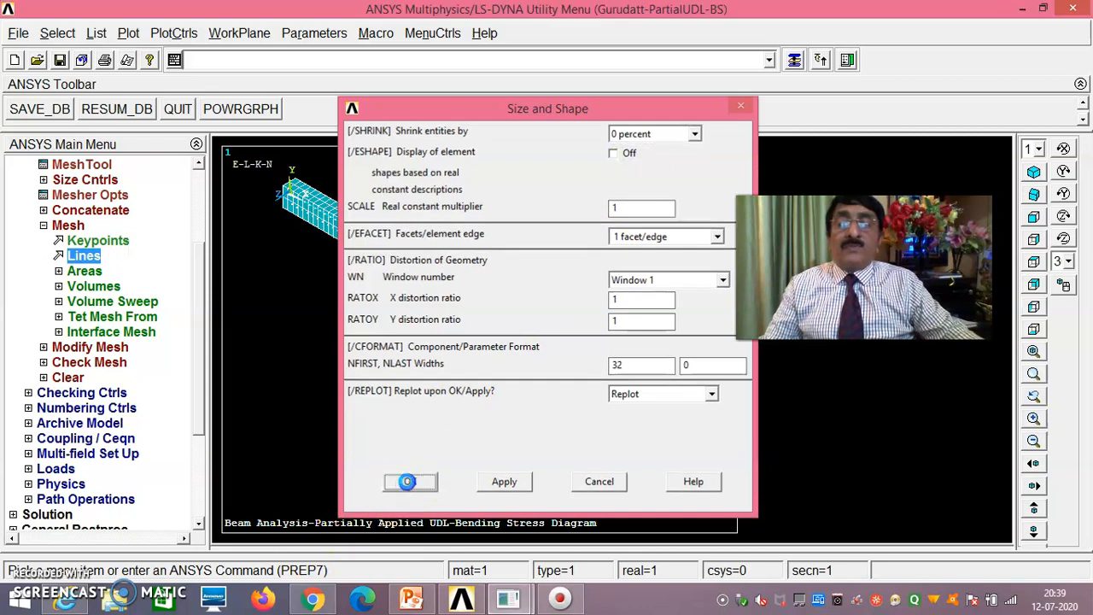
pyautogui.click(1033, 218)
pyautogui.click(126, 34)
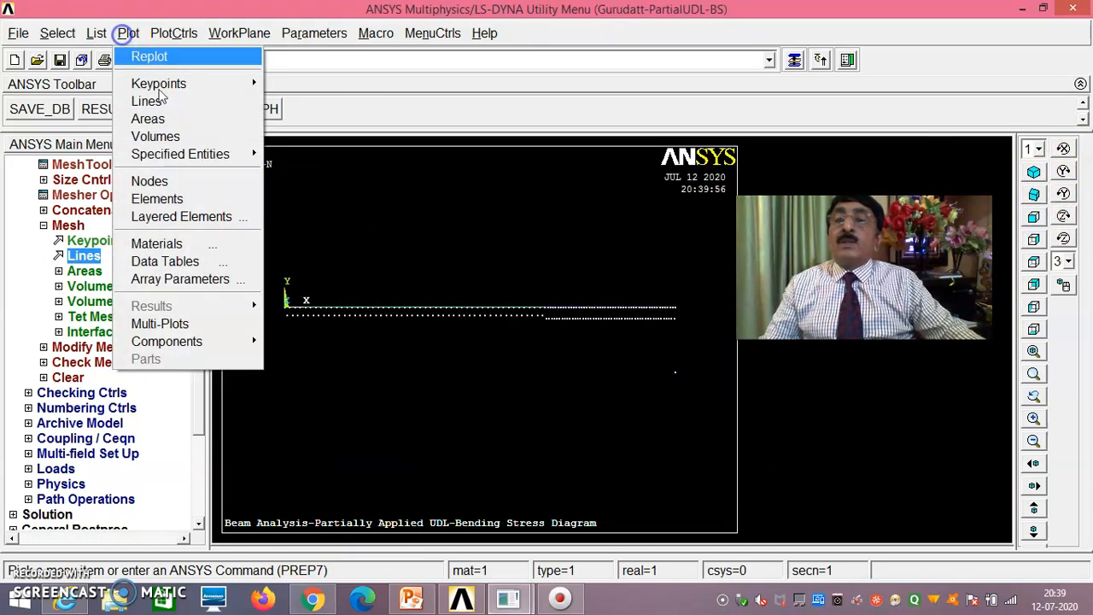
pyautogui.click(167, 199)
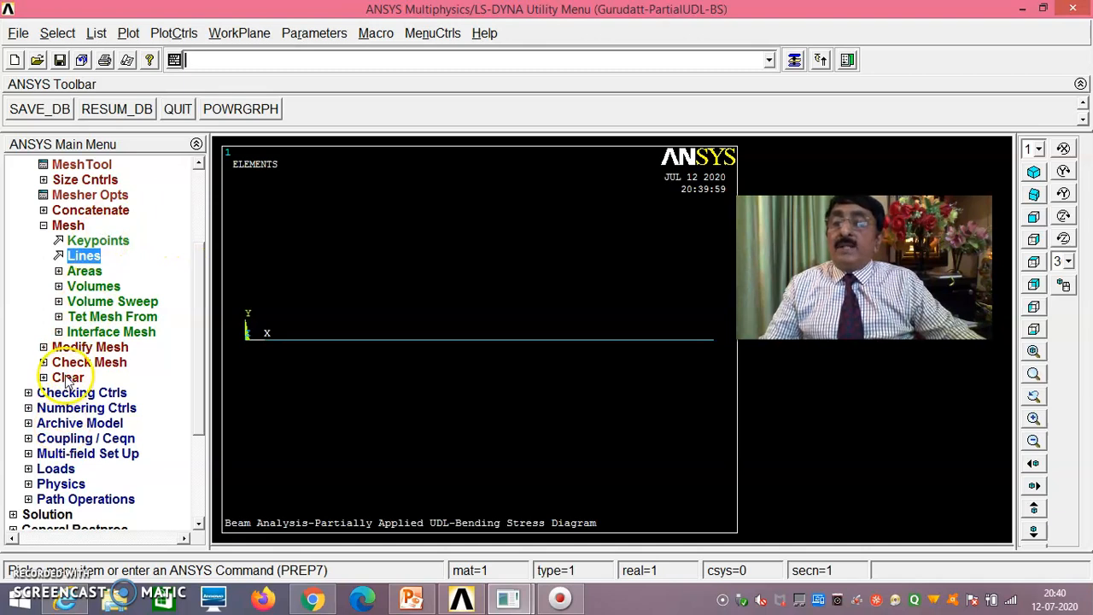
# Apply displacement constraints in UX, UY, UZ, ROTX and ROTY to keypoints 1 and 3 at the beam's two ends.
pyautogui.click(43, 226)
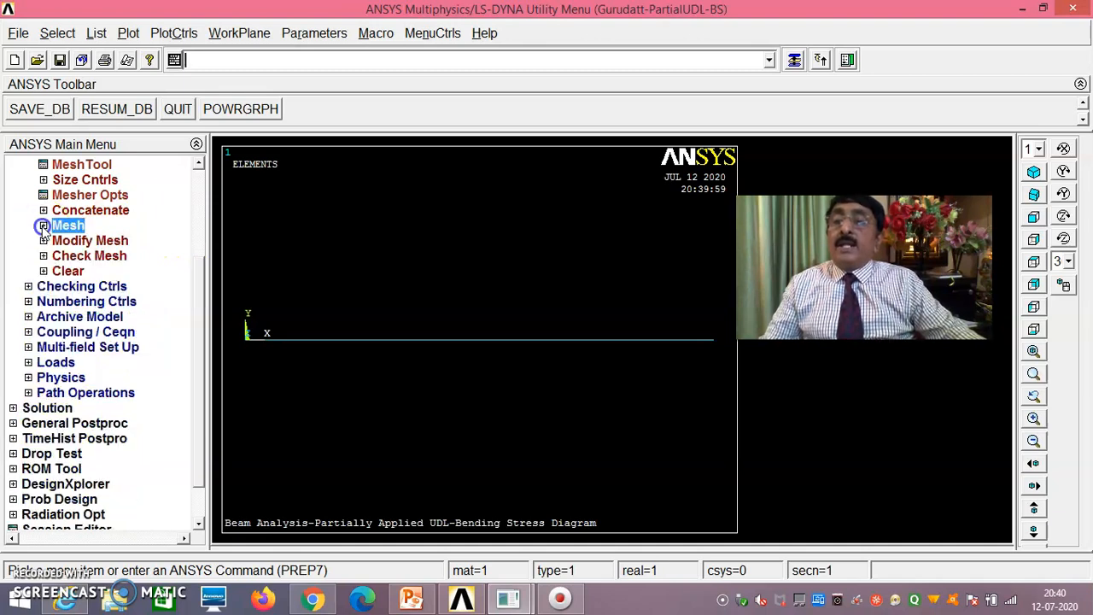
pyautogui.click(60, 364)
pyautogui.click(83, 346)
pyautogui.moveTo(199, 316); pyautogui.dragTo(204, 367)
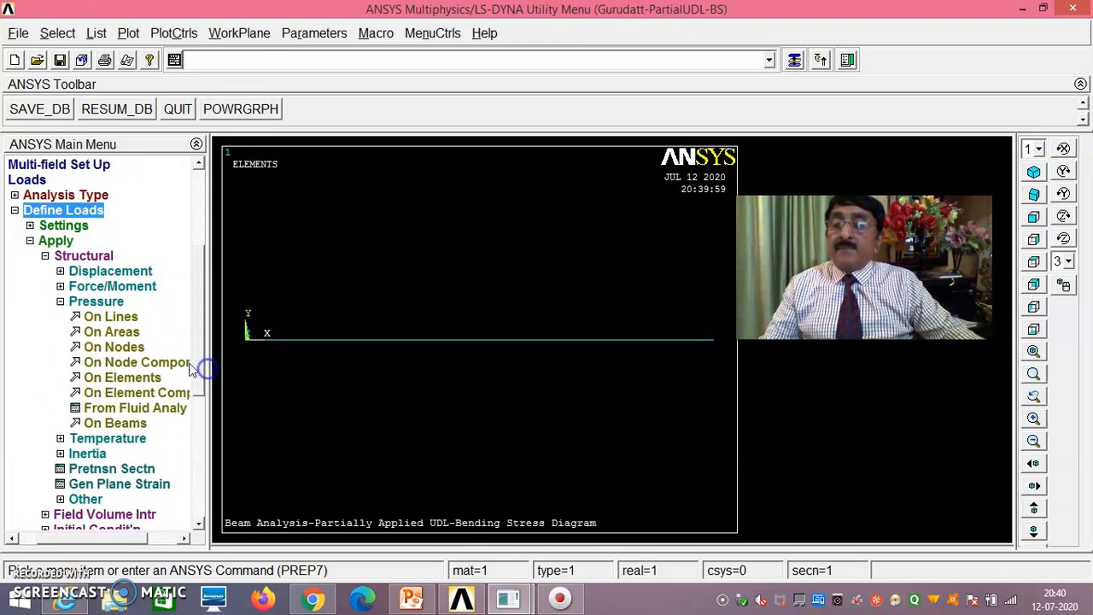
pyautogui.click(104, 273)
pyautogui.click(100, 319)
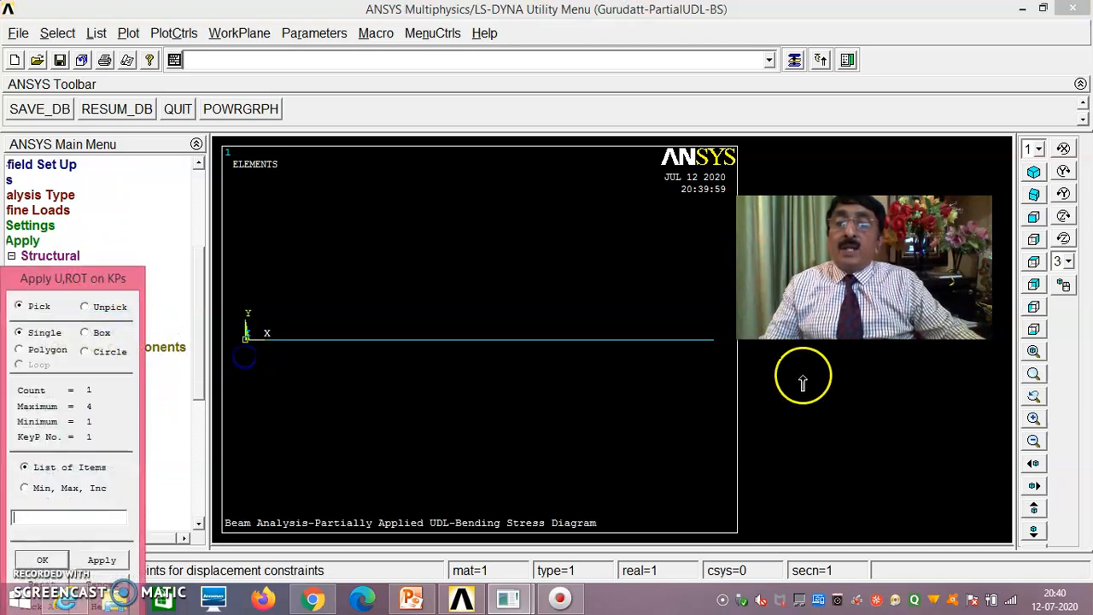
pyautogui.click(716, 359)
pyautogui.moveTo(119, 291); pyautogui.dragTo(191, 177)
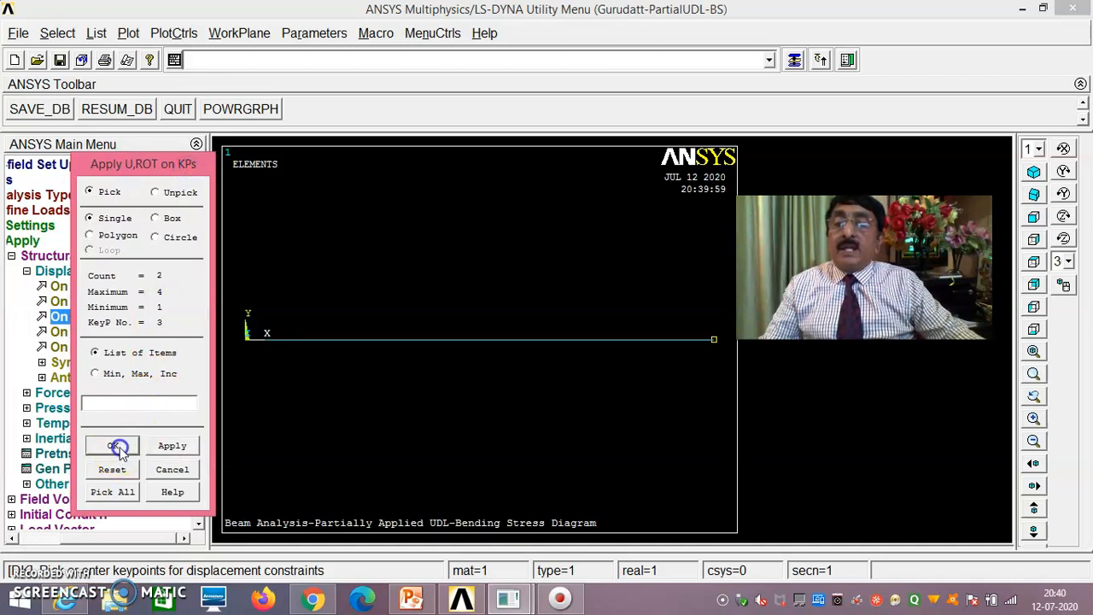
pyautogui.click(114, 446)
pyautogui.click(619, 241)
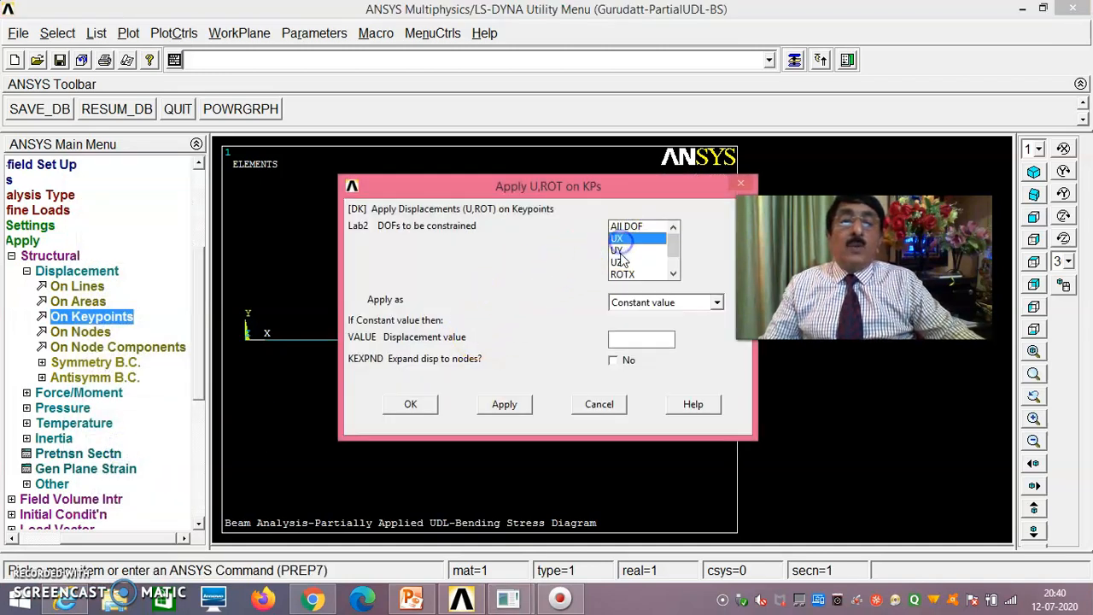
pyautogui.click(674, 274)
pyautogui.click(675, 274)
pyautogui.click(629, 251)
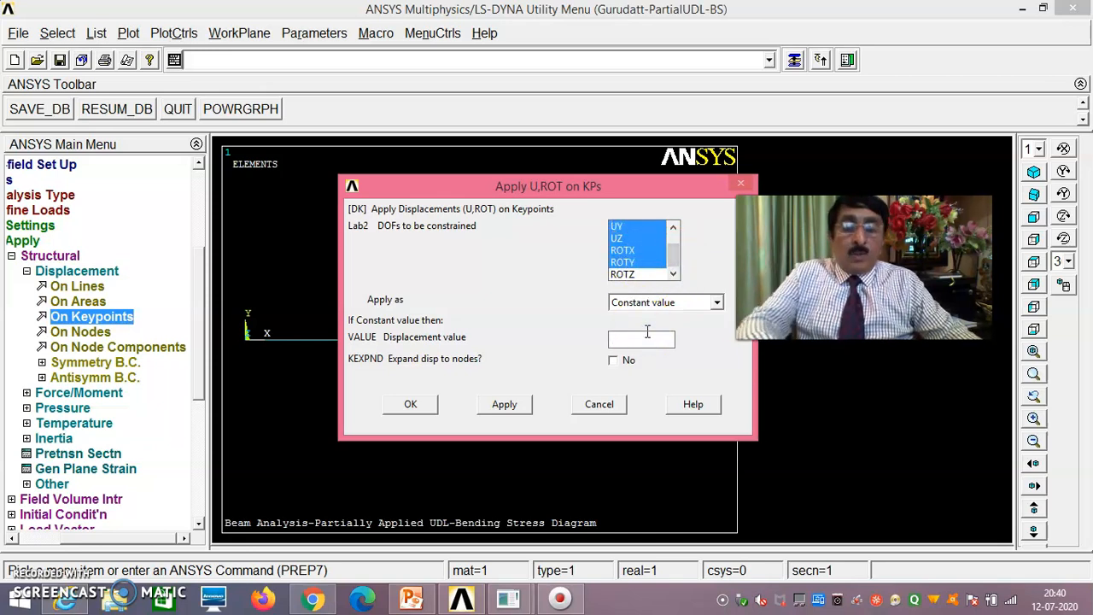
pyautogui.click(432, 408)
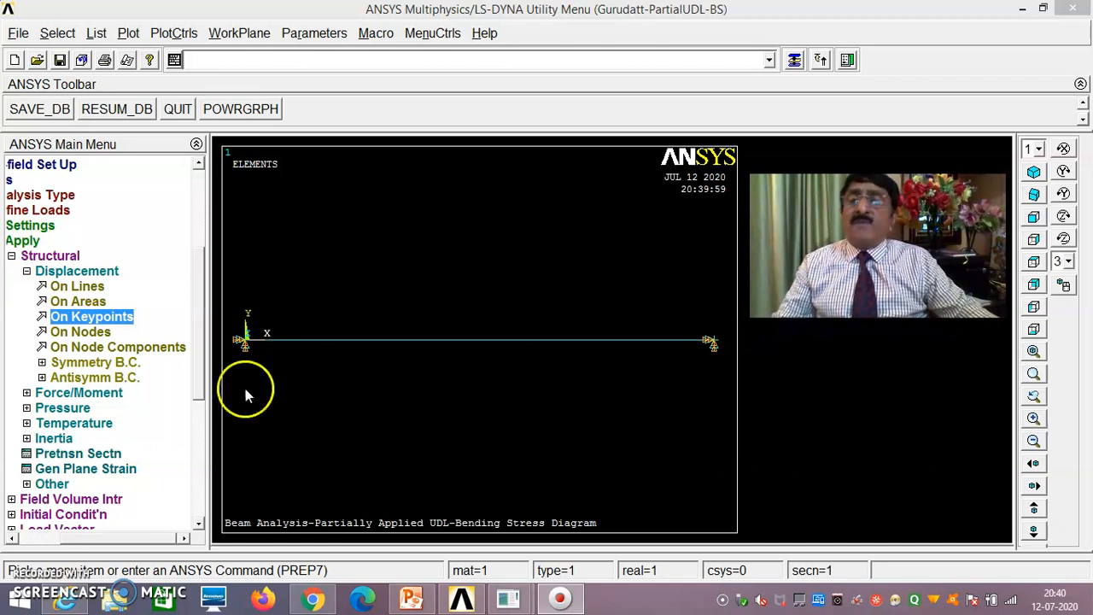
# Show element numbers on the plot by setting the element/attribute numbering to Element numbers.
pyautogui.click(182, 38)
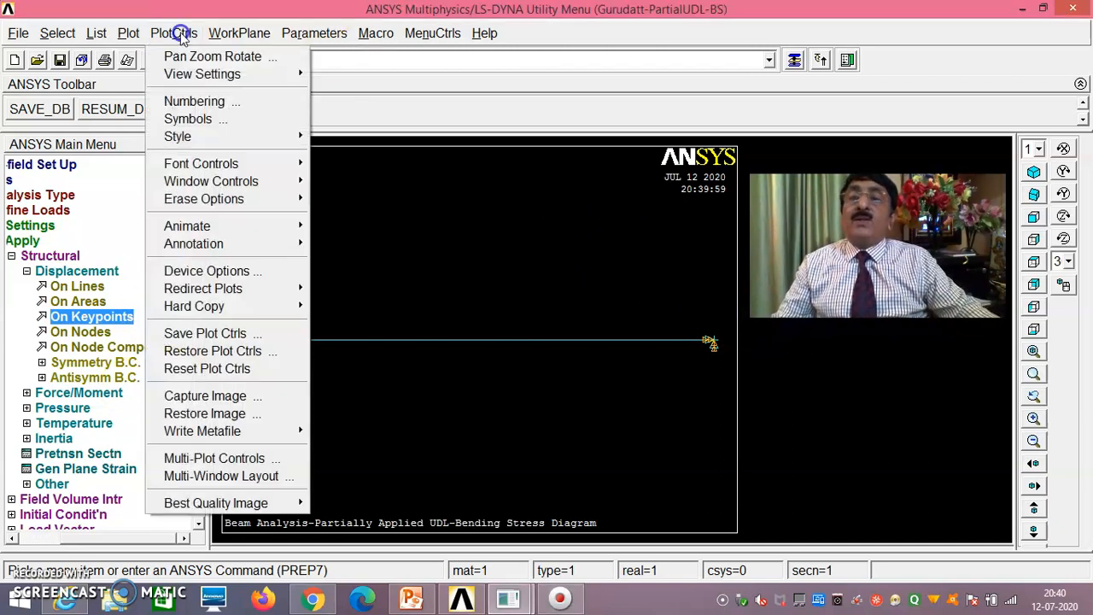
pyautogui.click(215, 101)
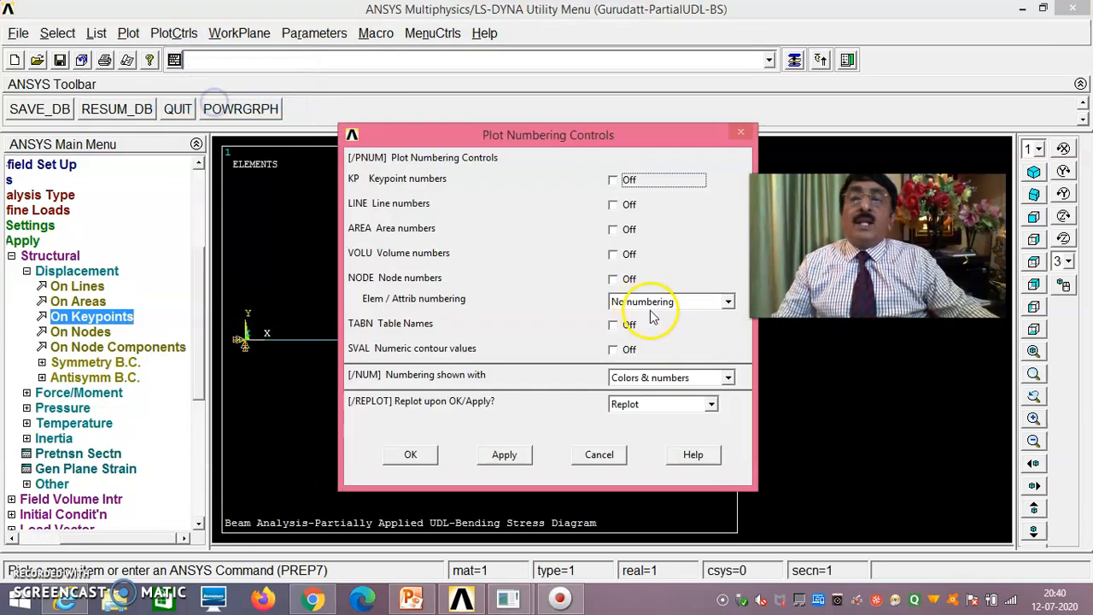
pyautogui.click(729, 302)
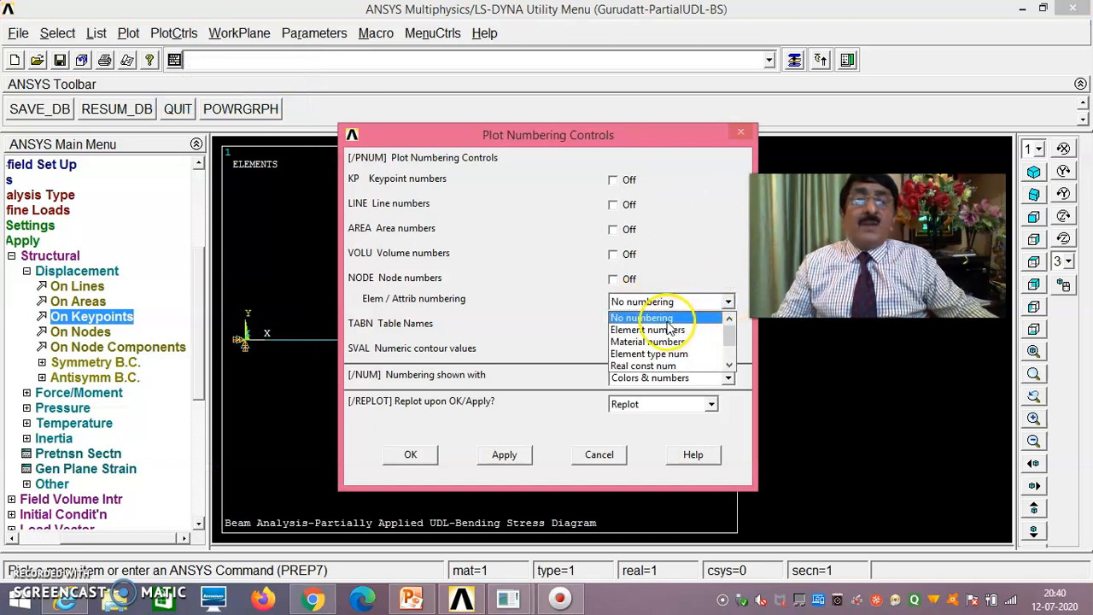
pyautogui.click(679, 331)
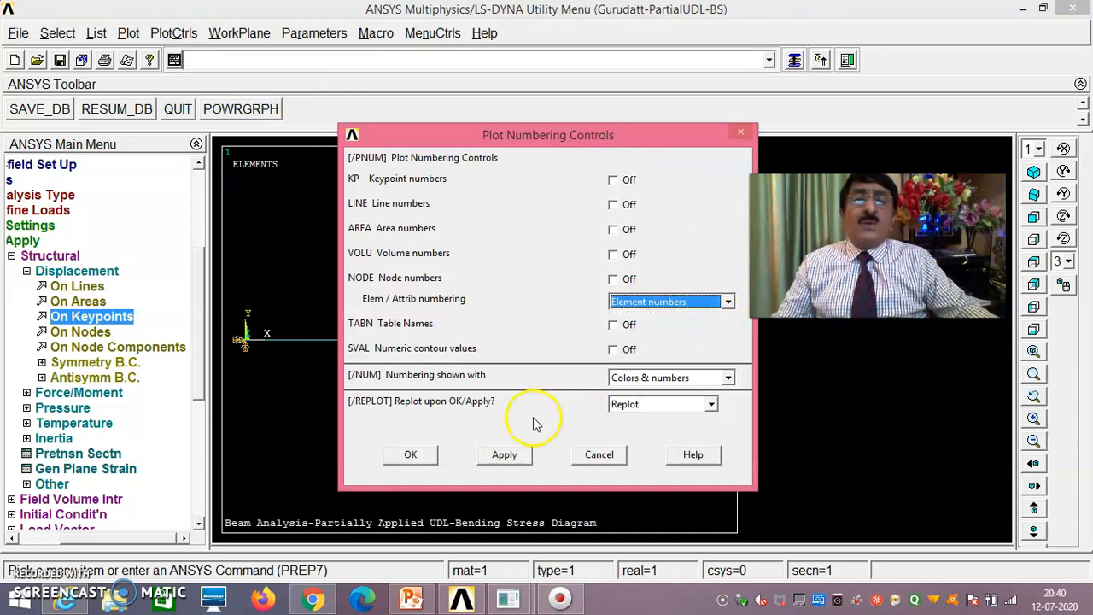
pyautogui.click(412, 455)
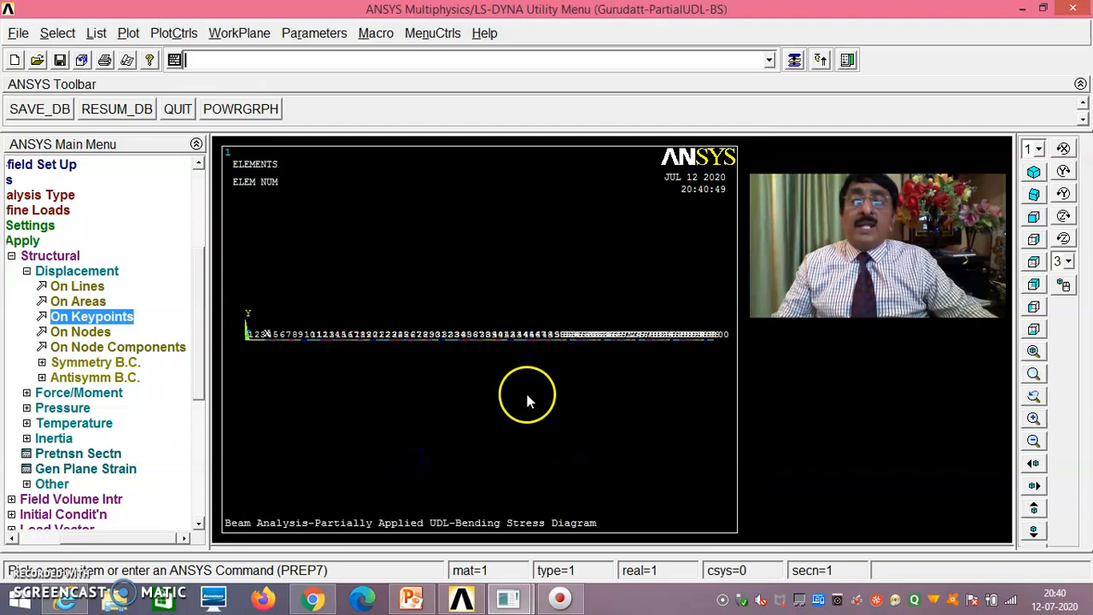
# Start applying pressure on beams and pick elements 1 to 50 along the beam's loaded part.
pyautogui.click(74, 414)
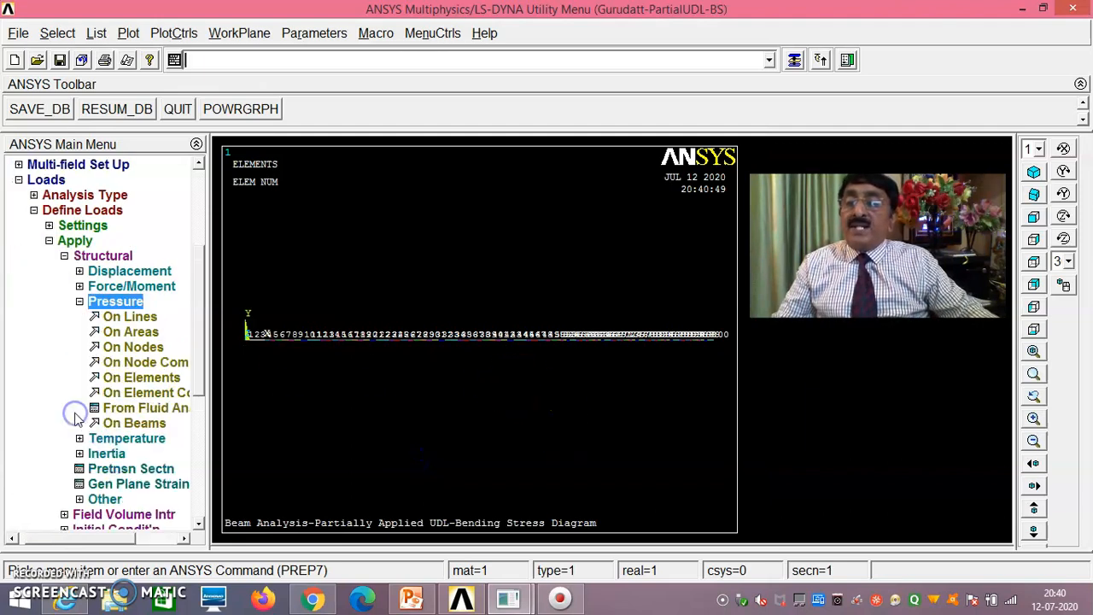
pyautogui.click(134, 422)
pyautogui.moveTo(87, 281); pyautogui.dragTo(120, 176)
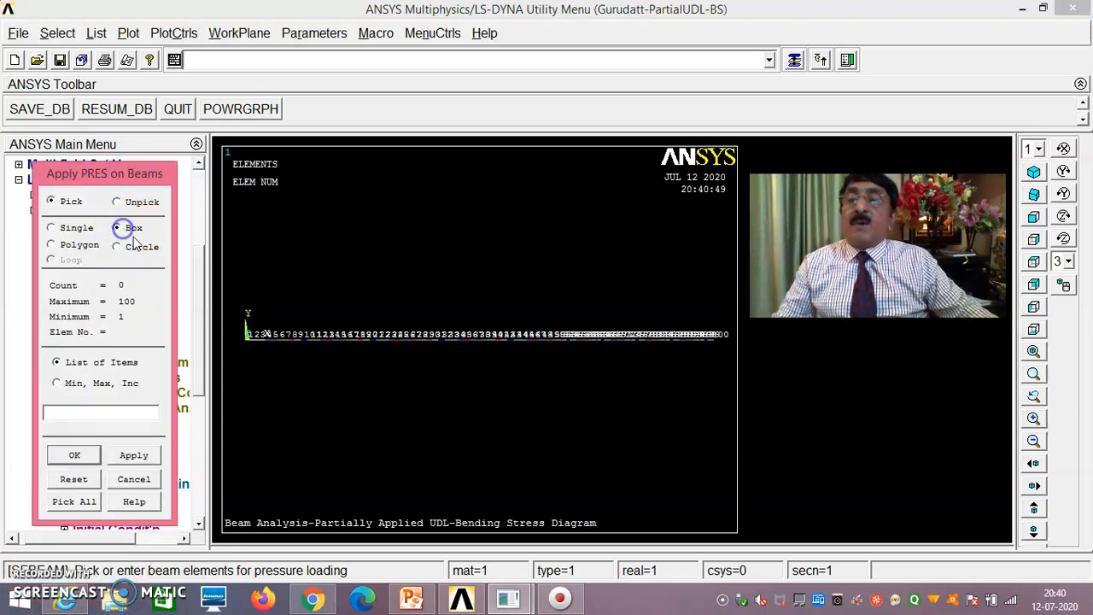
pyautogui.moveTo(231, 323); pyautogui.dragTo(536, 359)
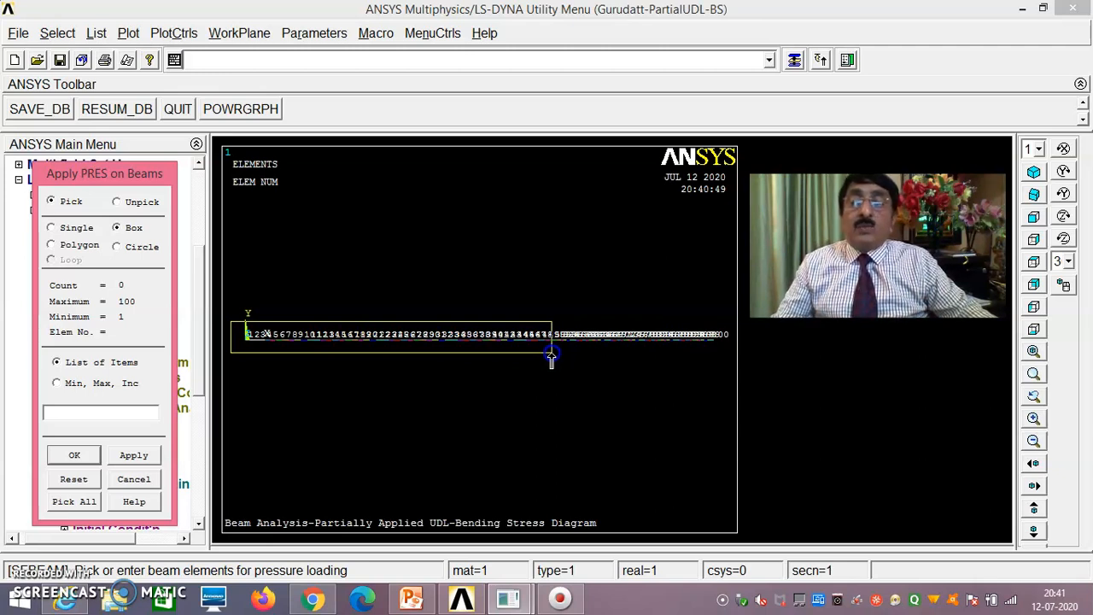
pyautogui.moveTo(550, 353); pyautogui.dragTo(550, 354)
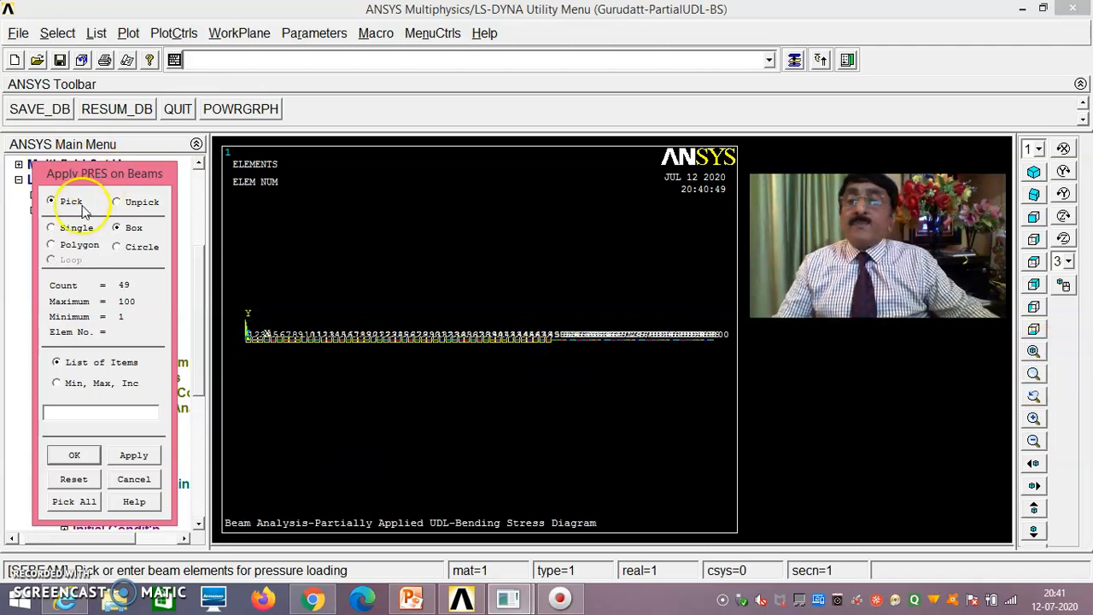
pyautogui.click(1033, 373)
pyautogui.moveTo(561, 340); pyautogui.dragTo(551, 289)
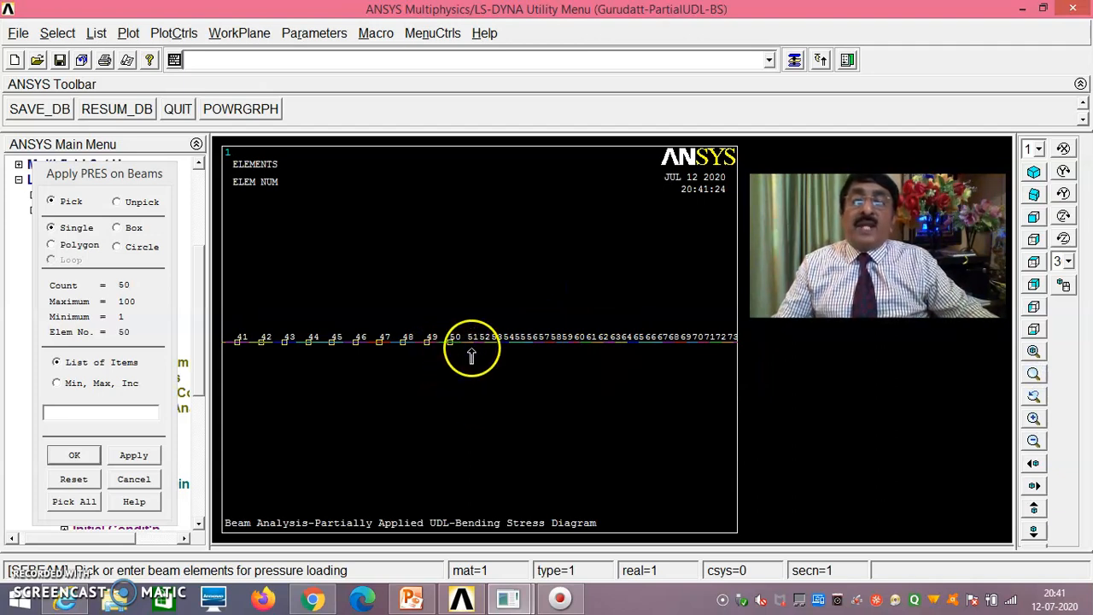
# Pick the extra elements 52 and 54 beyond the loaded part, and unpick both.
pyautogui.click(481, 357)
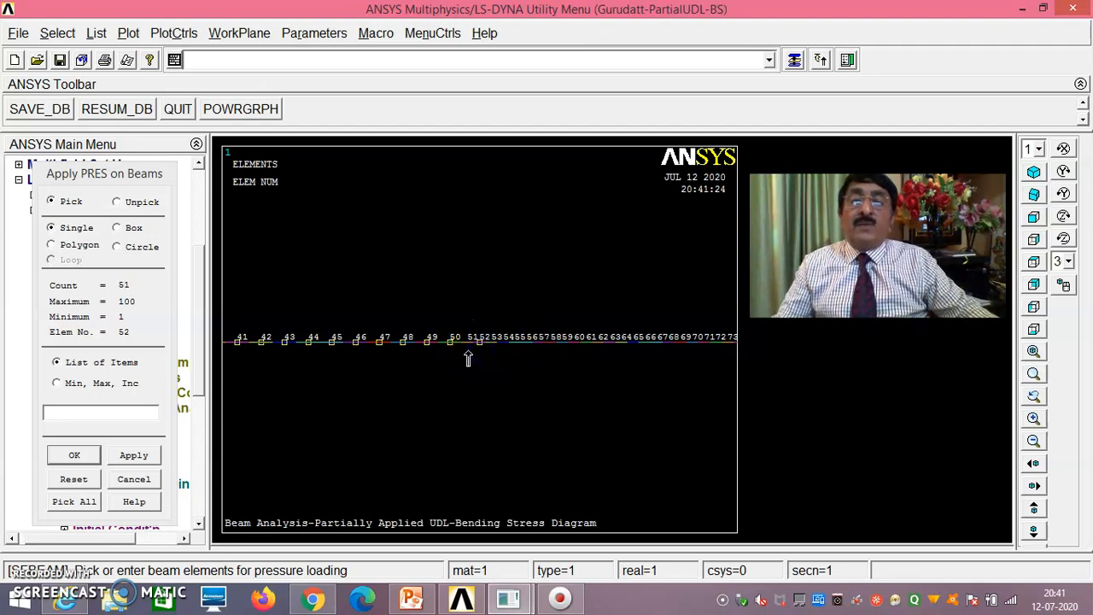
pyautogui.click(503, 357)
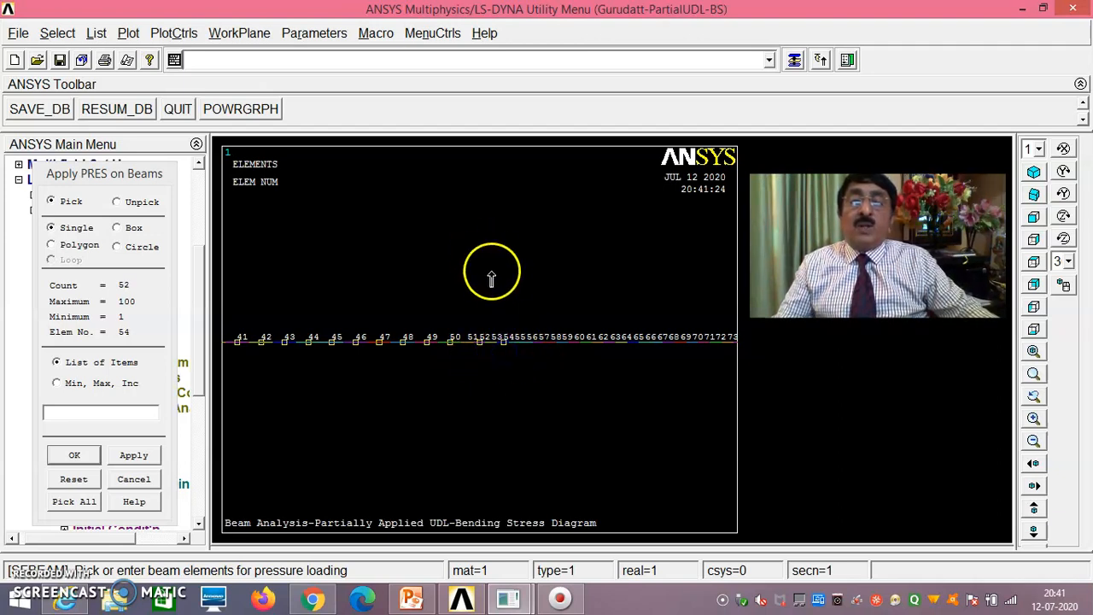
pyautogui.click(511, 309)
pyautogui.click(486, 307)
pyautogui.rightClick(496, 384)
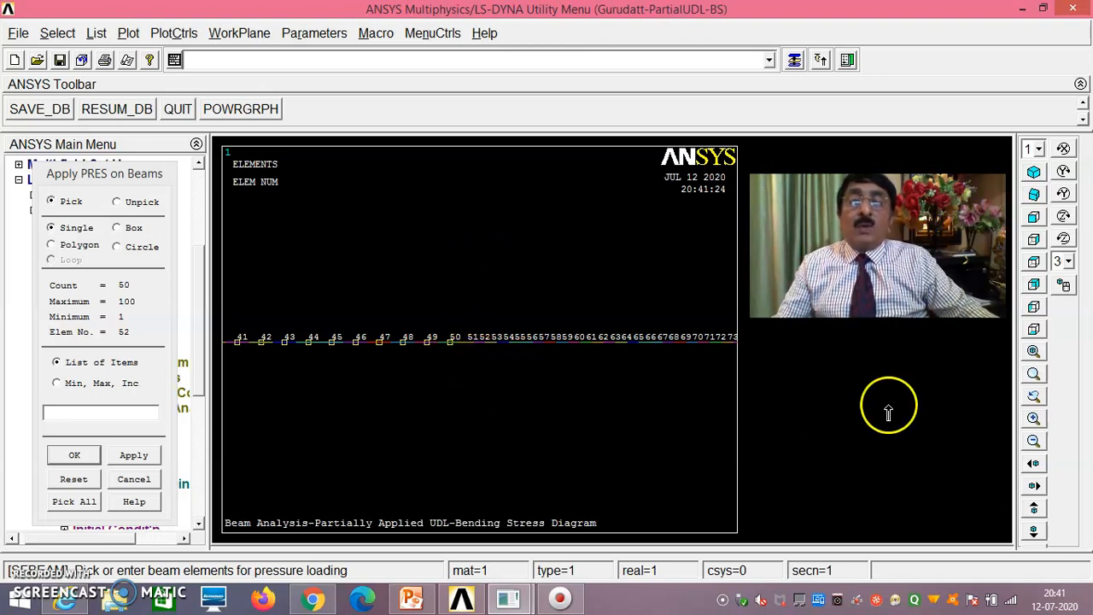
# Pick elements 52 and 51 next to element 50 in a closer view, and unpick both again.
pyautogui.click(1034, 375)
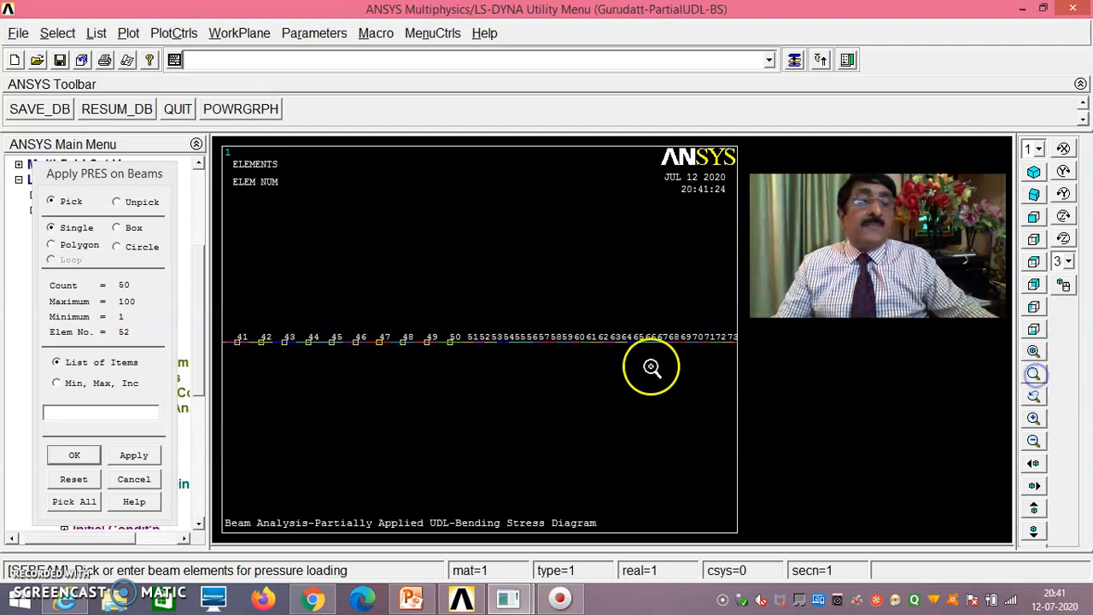
pyautogui.click(464, 339)
pyautogui.click(462, 307)
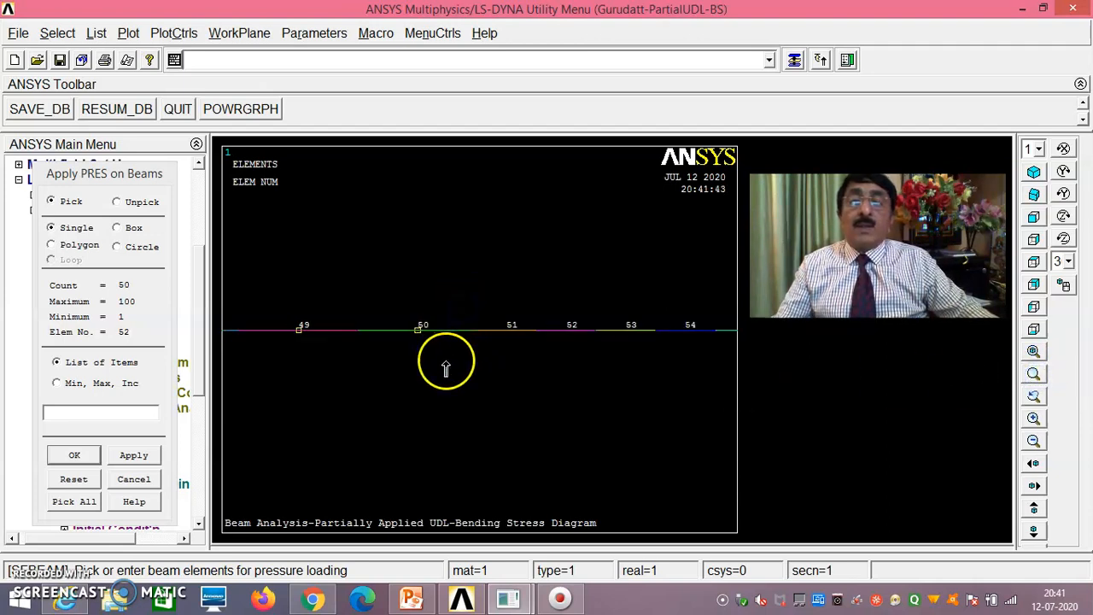
pyautogui.rightClick(460, 268)
pyautogui.rightClick(527, 377)
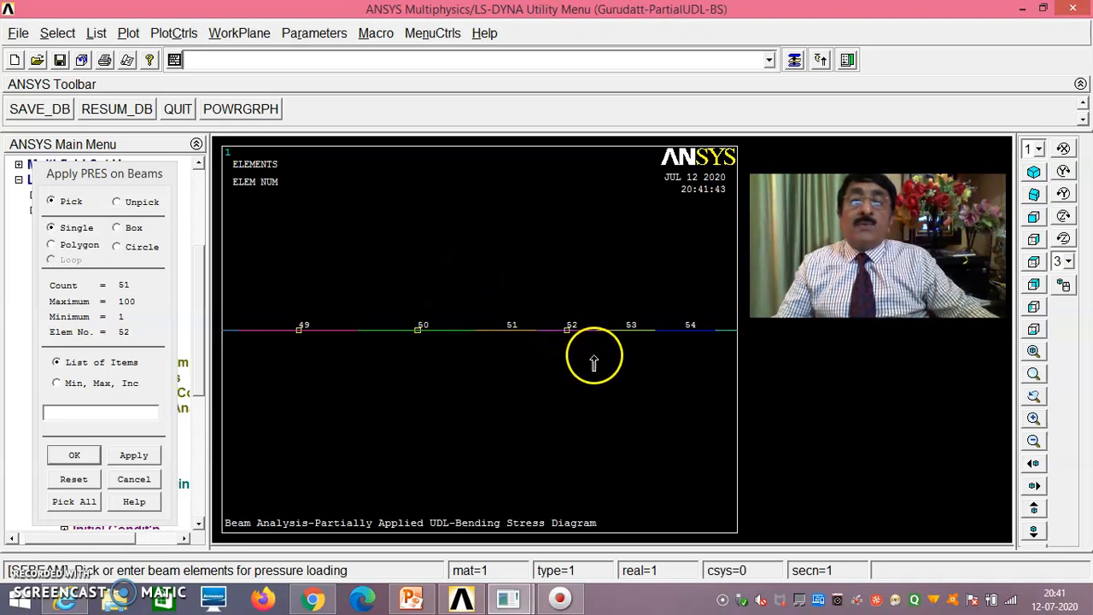
pyautogui.click(489, 345)
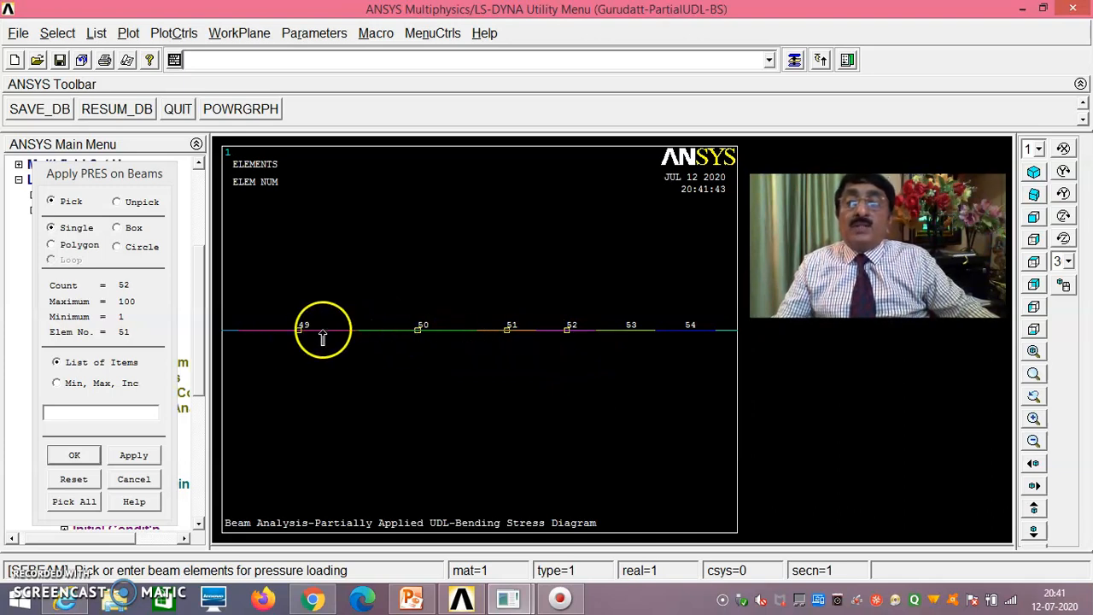
pyautogui.rightClick(541, 287)
pyautogui.click(574, 280)
pyautogui.click(445, 359)
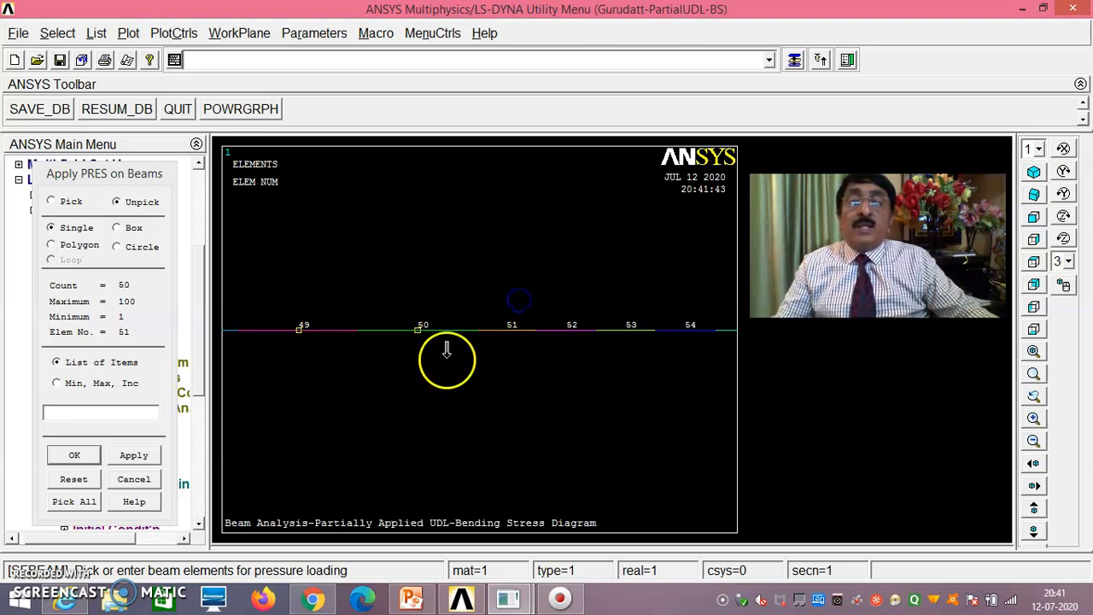
pyautogui.rightClick(442, 367)
pyautogui.click(529, 414)
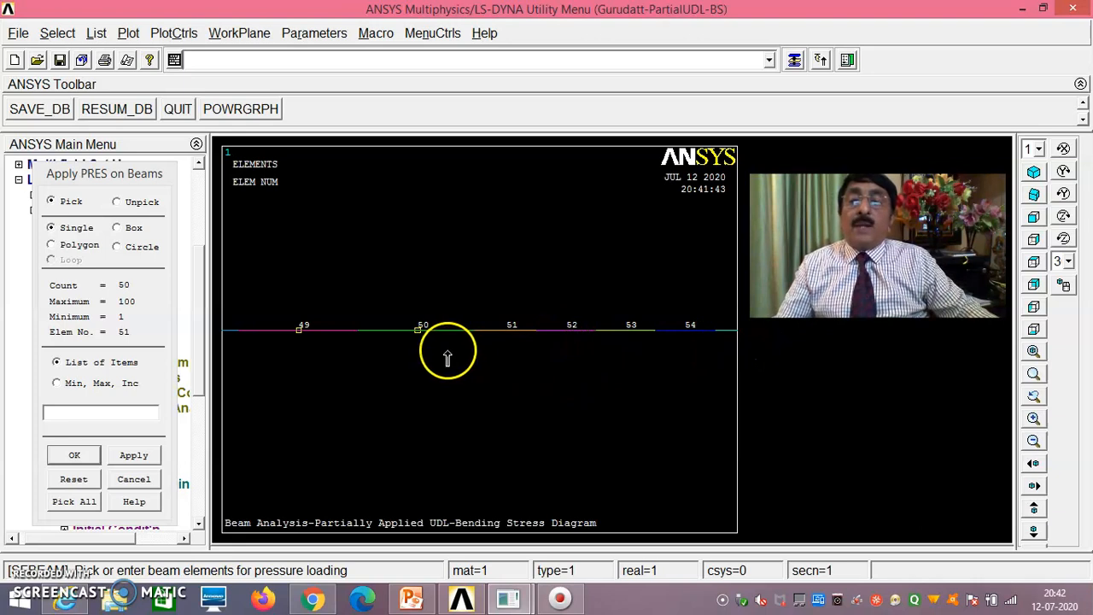
# Apply a pressure of -12000 at nodes I and J with load key 1 to the picked beam elements, and dismiss the warning.
pyautogui.click(1032, 352)
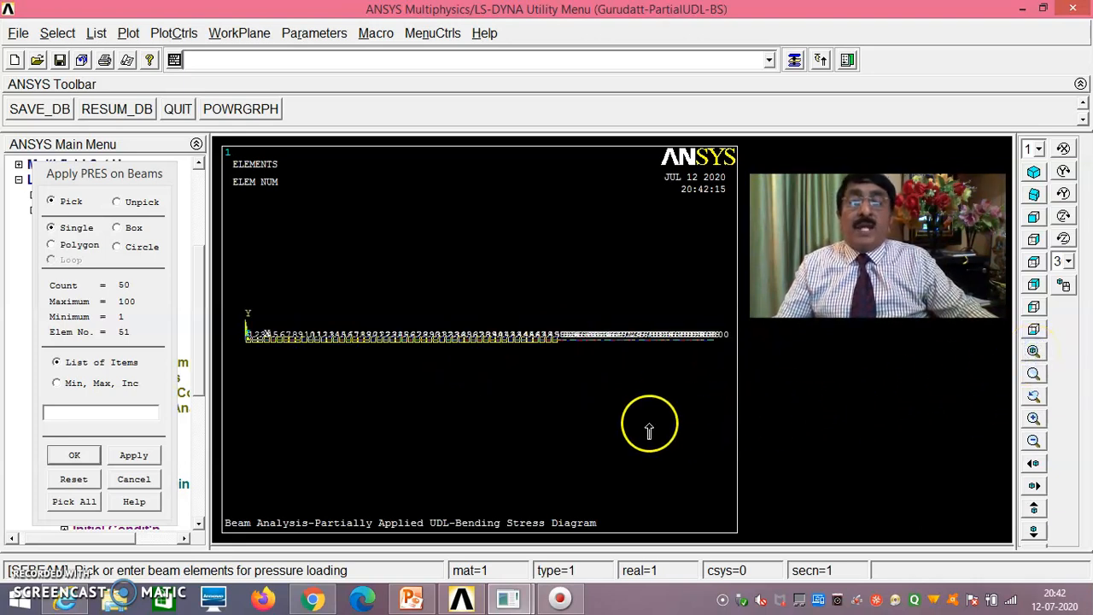
pyautogui.click(86, 461)
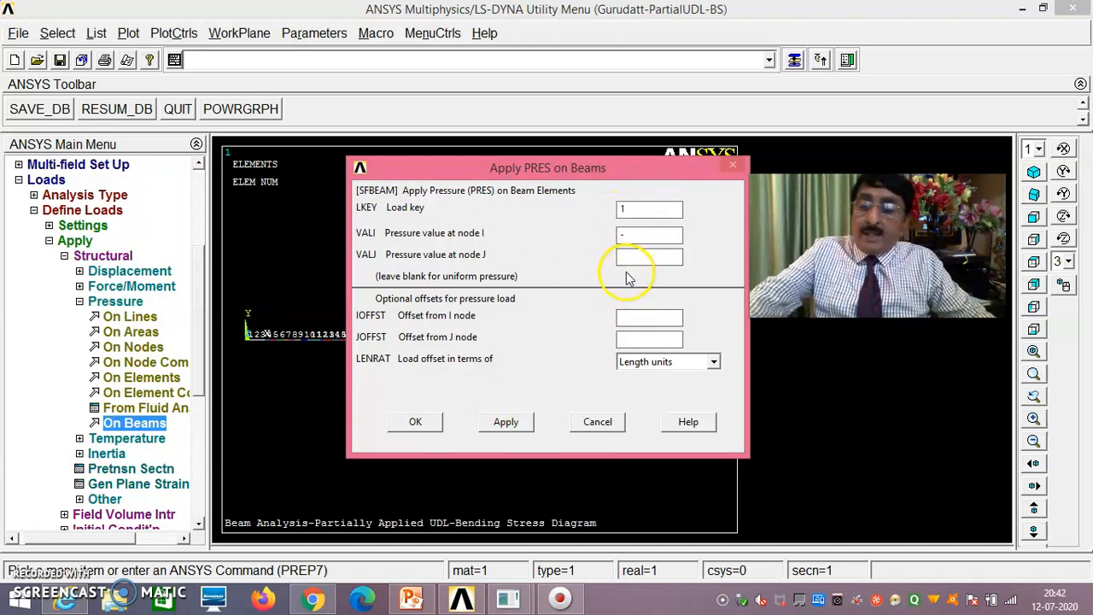
pyautogui.write('000')
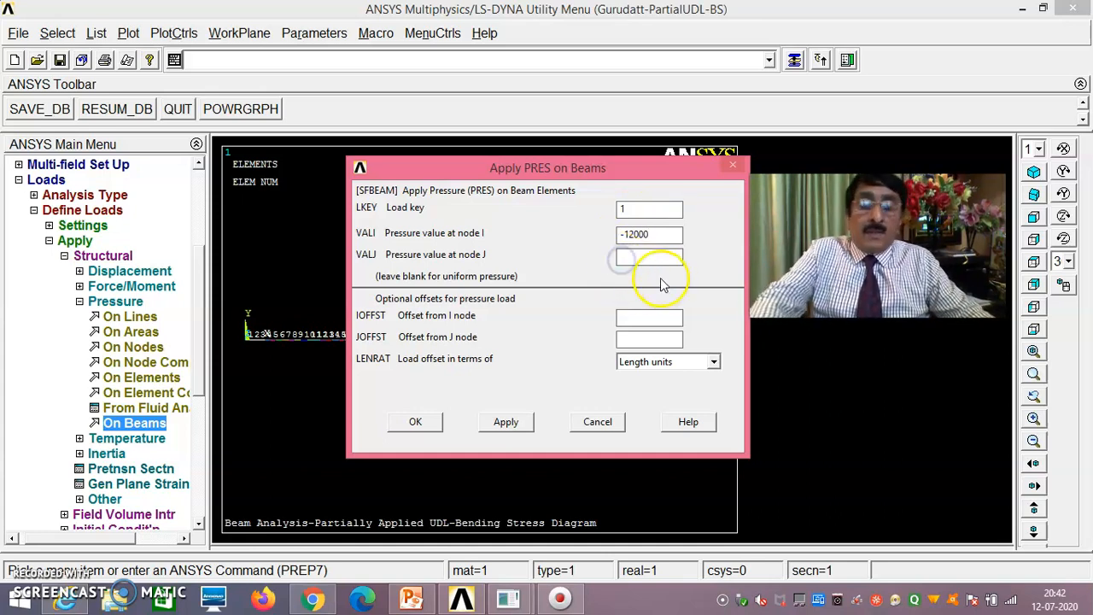
pyautogui.write('-12')
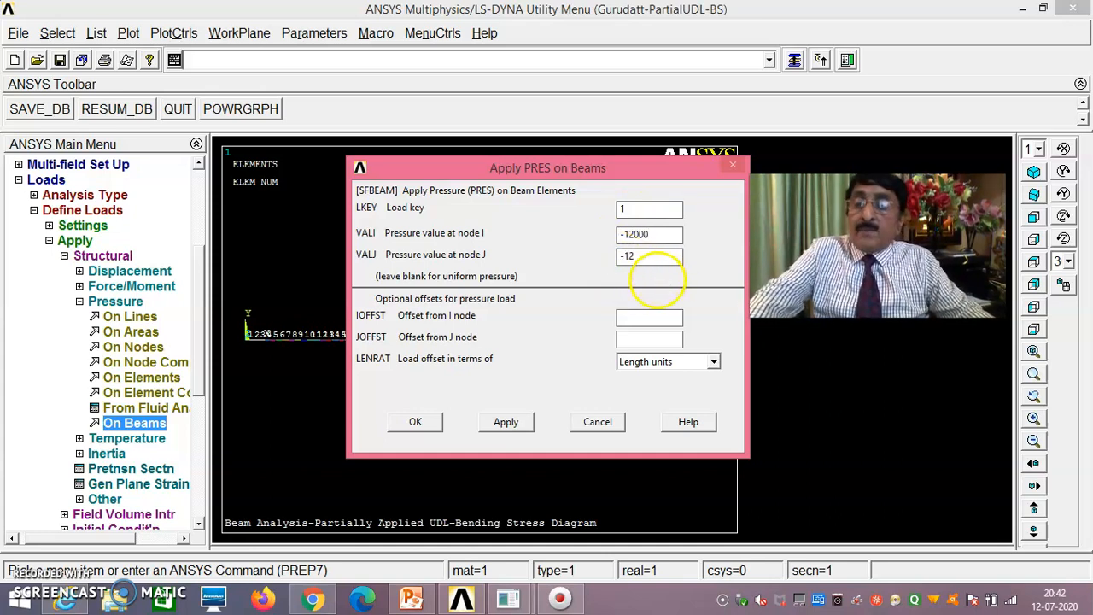
pyautogui.write('00')
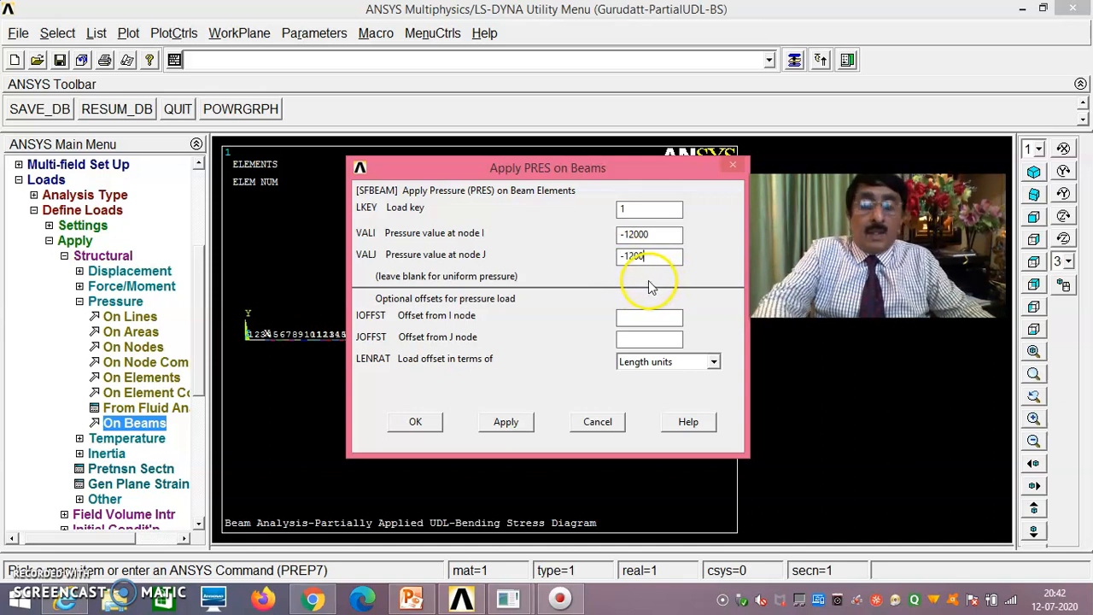
pyautogui.write('0')
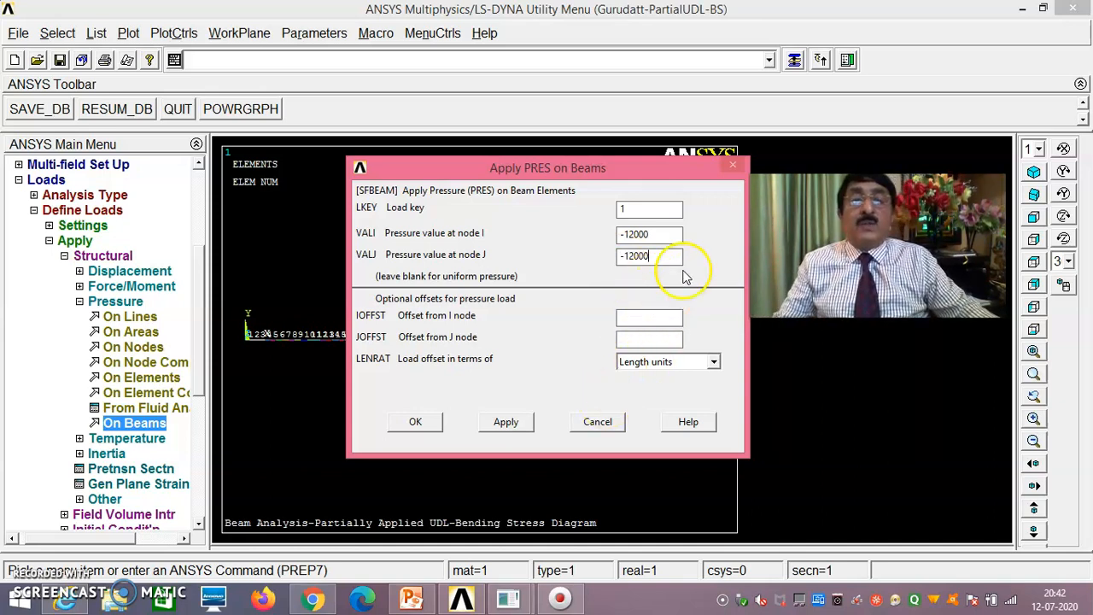
pyautogui.click(415, 424)
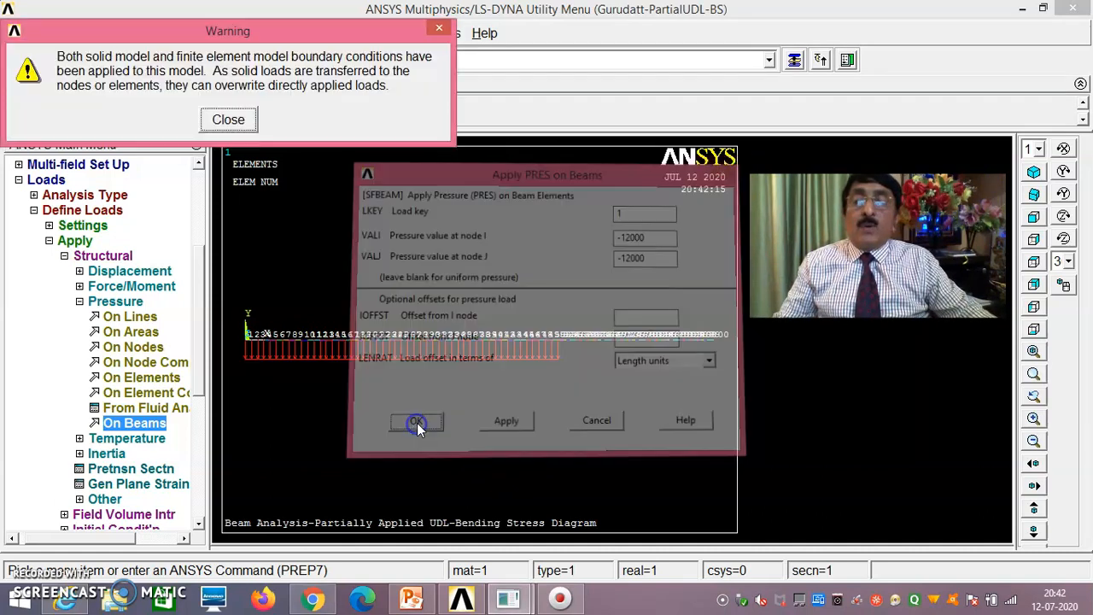
pyautogui.click(229, 120)
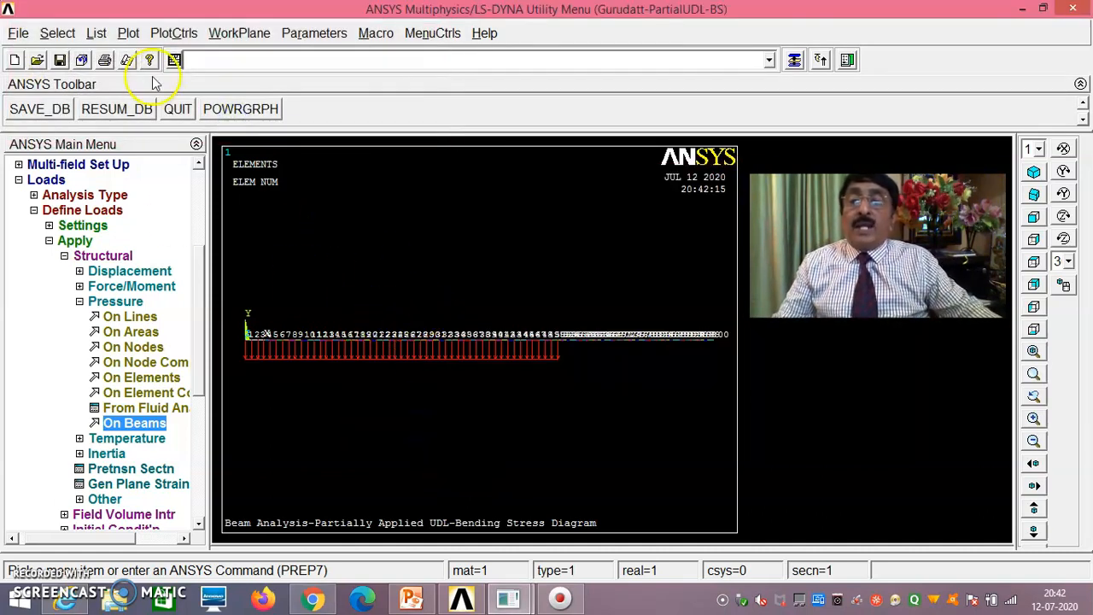
# Turn on the element shape display and show the loaded beam in isometric view.
pyautogui.click(175, 36)
pyautogui.moveTo(287, 136)
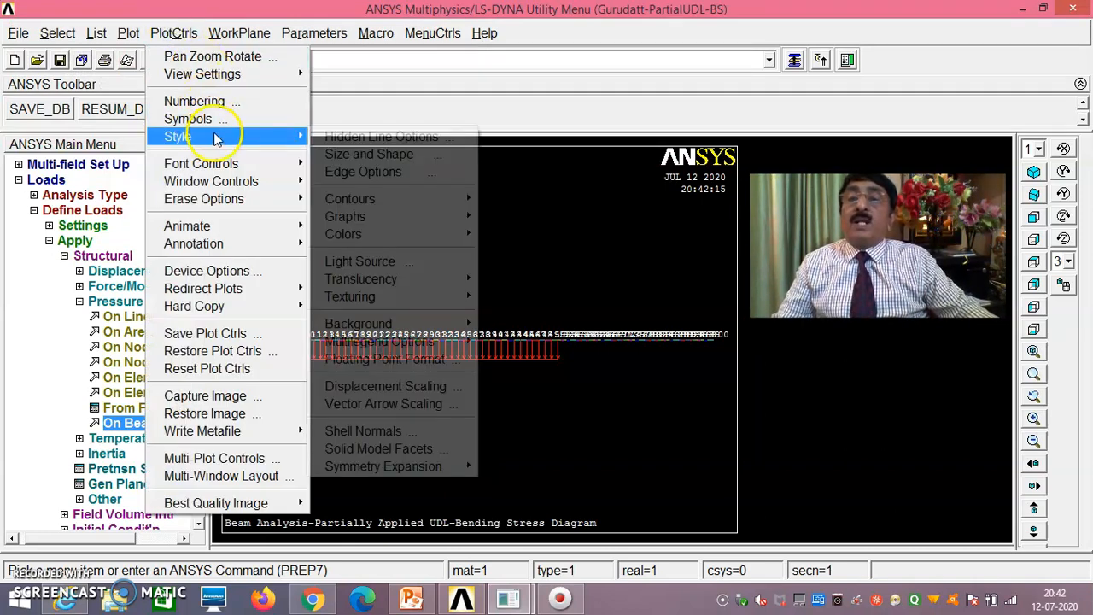
pyautogui.click(358, 156)
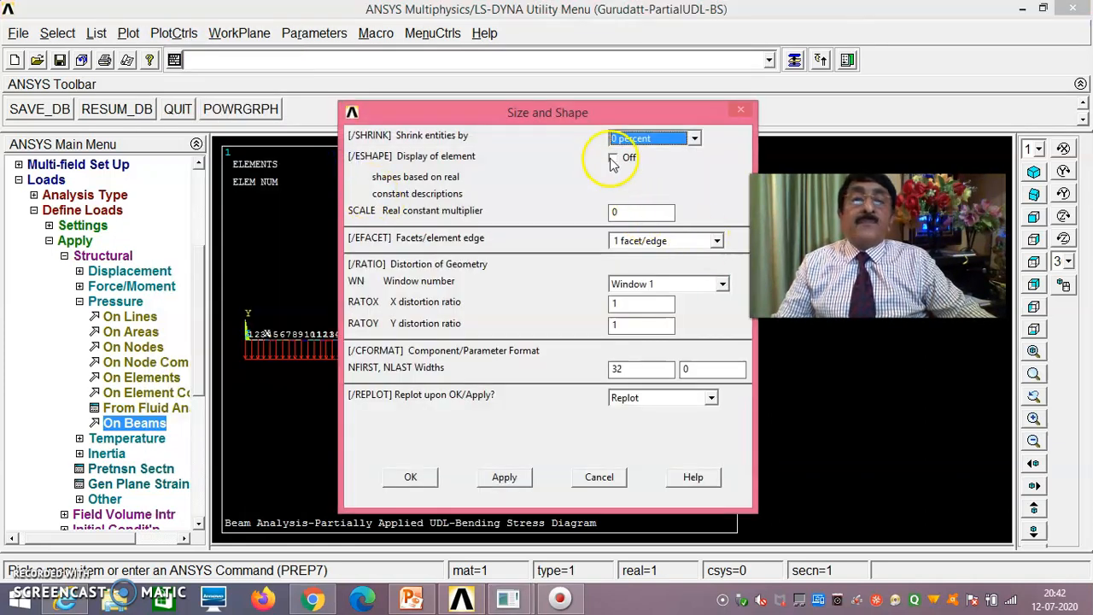
pyautogui.click(616, 159)
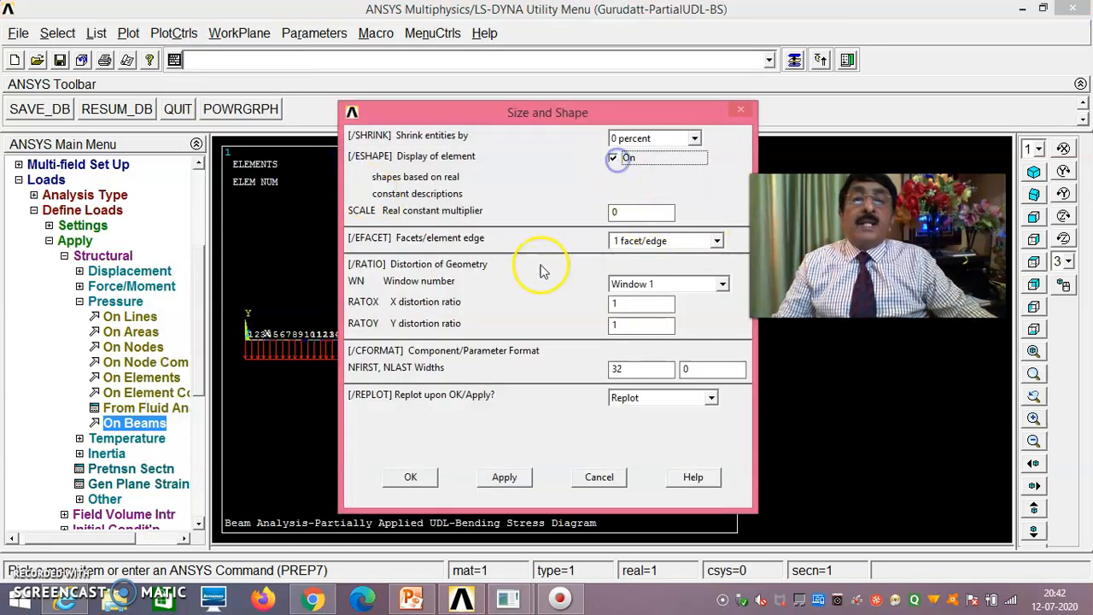
pyautogui.click(411, 478)
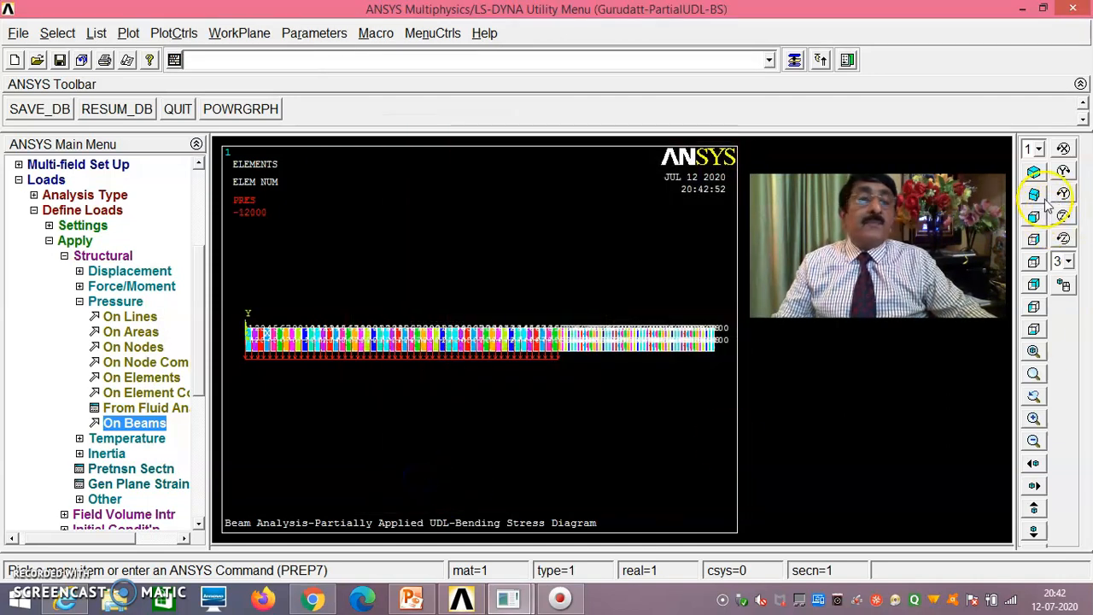
pyautogui.click(1034, 174)
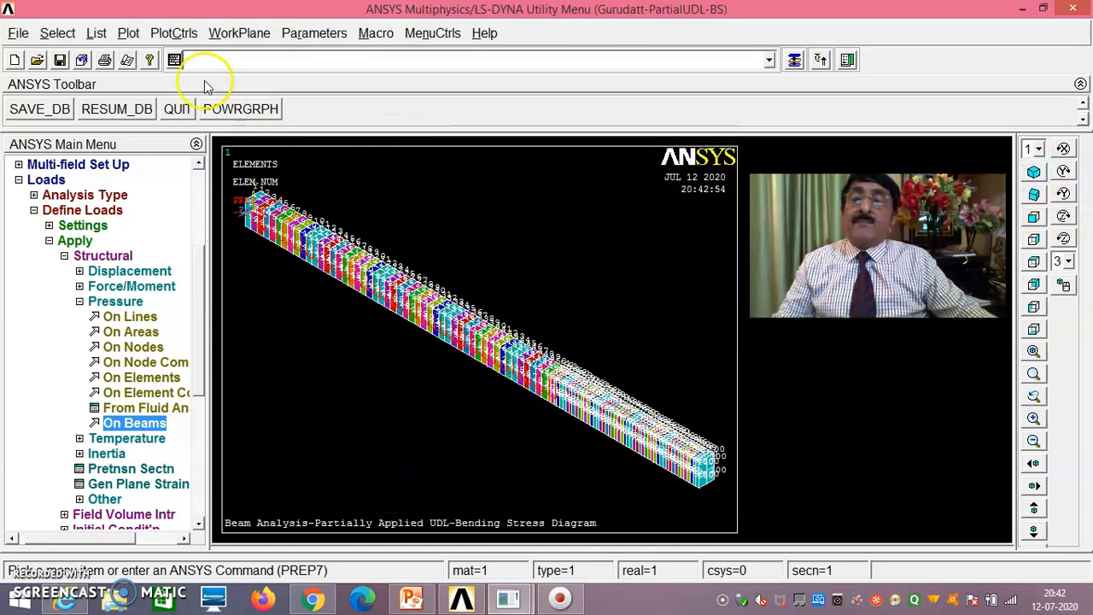
# Remove the element numbers from the plot by setting the element/attribute numbering to No numbering.
pyautogui.click(179, 32)
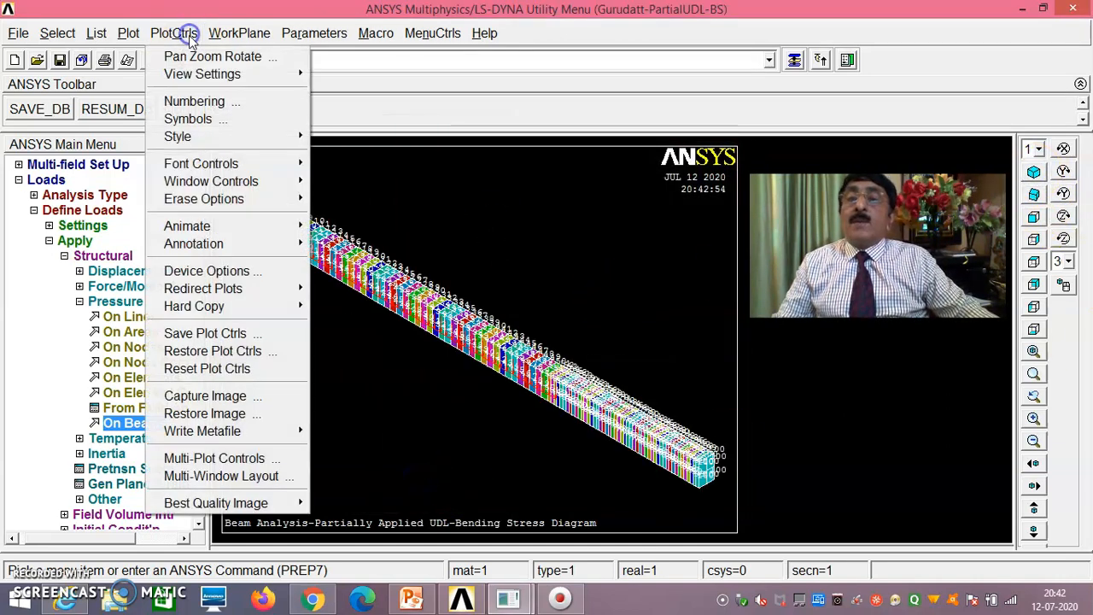
pyautogui.click(209, 102)
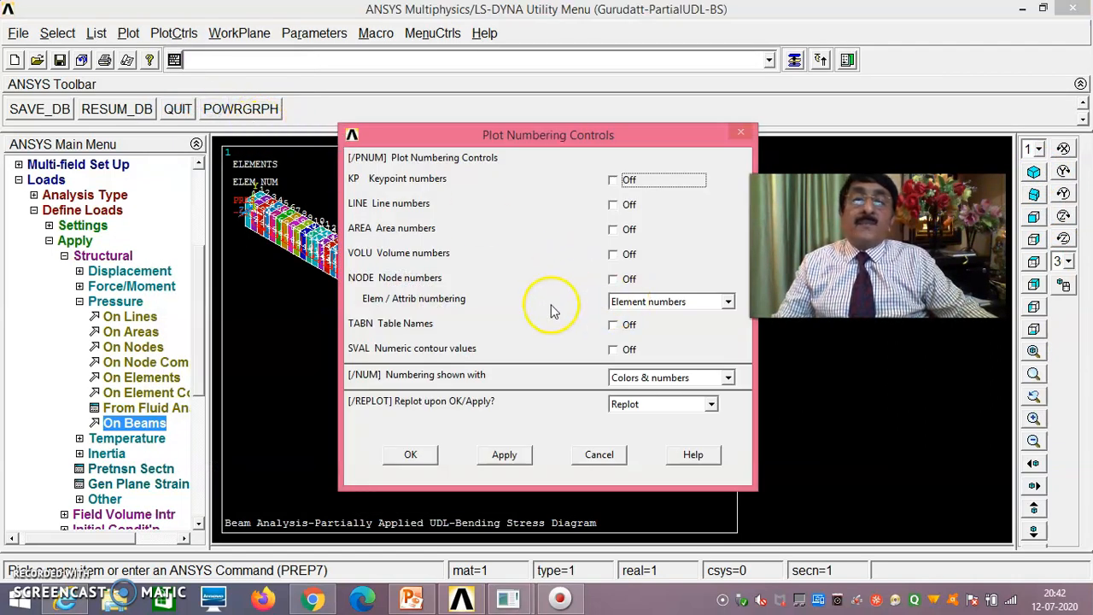
pyautogui.click(727, 302)
pyautogui.scroll(1, 678, 335)
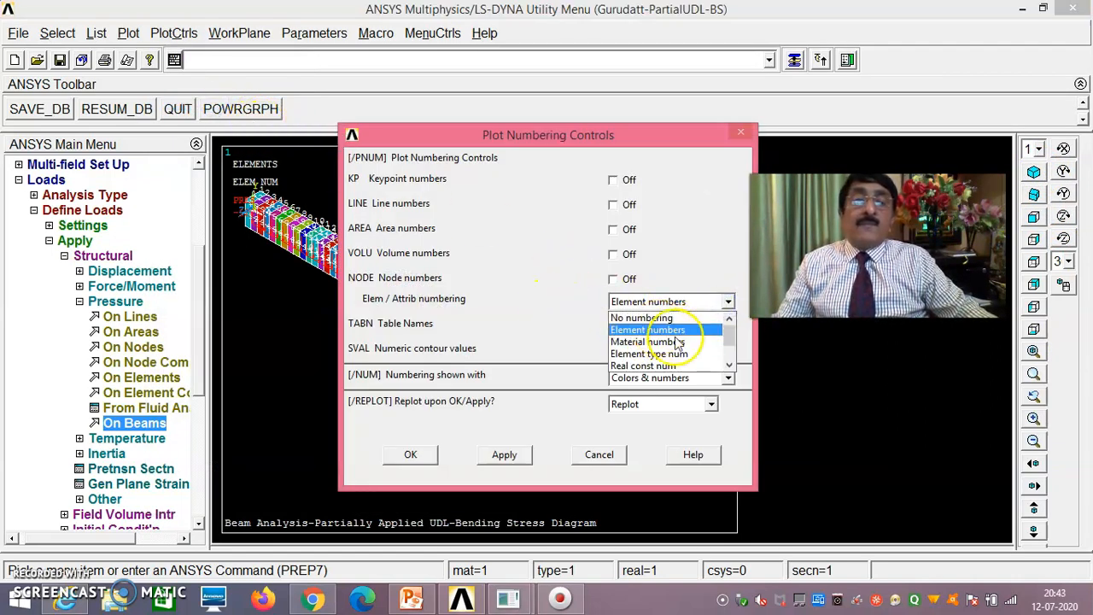
pyautogui.click(708, 316)
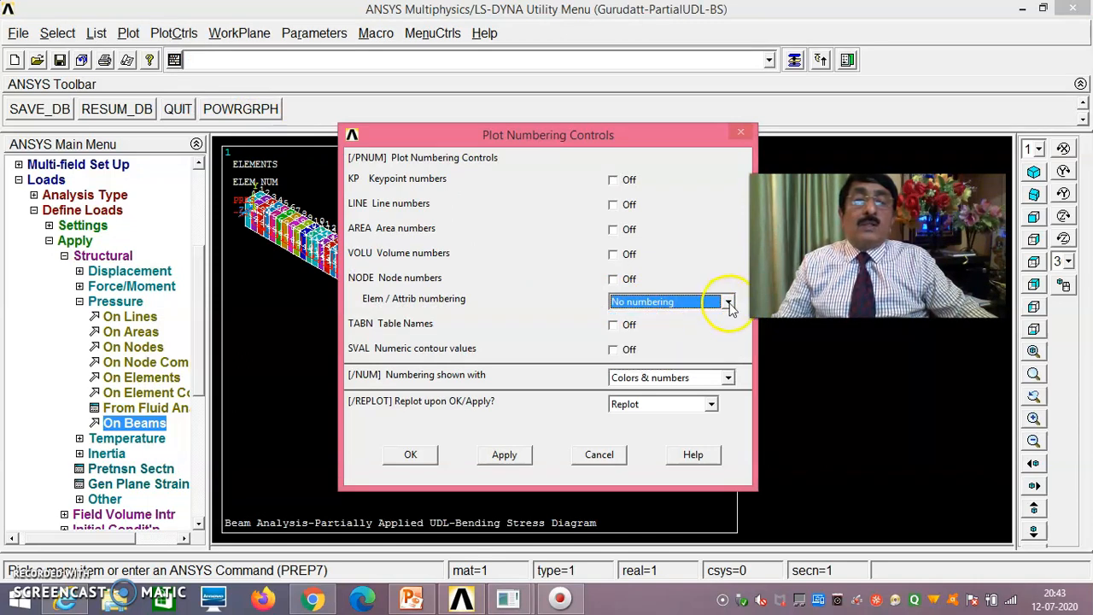
pyautogui.click(411, 455)
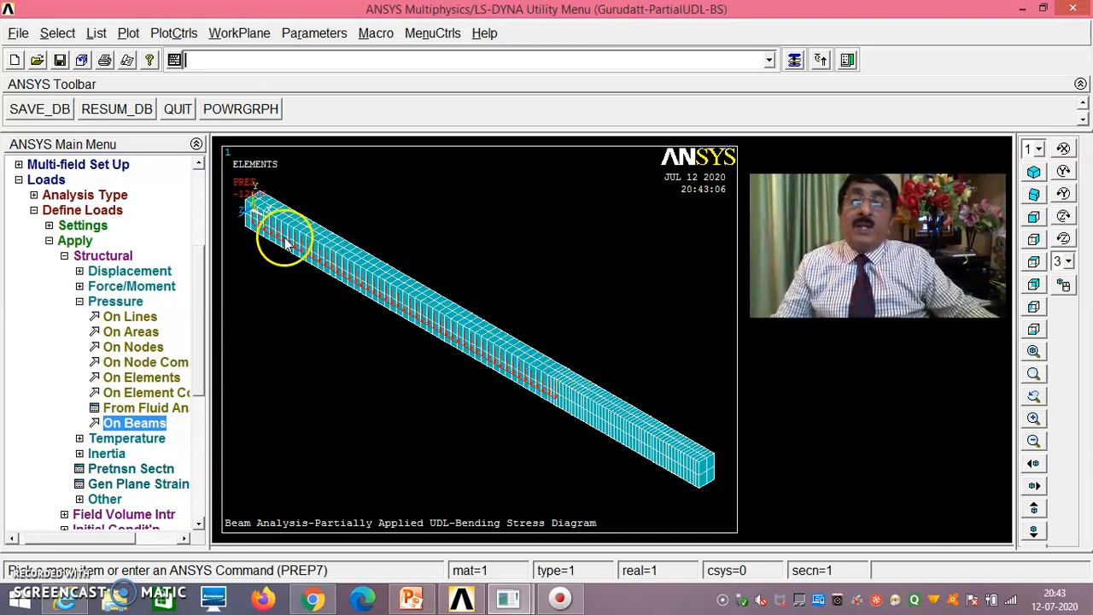
# Examine the meshed section at the beam's unloaded far end up close.
pyautogui.click(1033, 375)
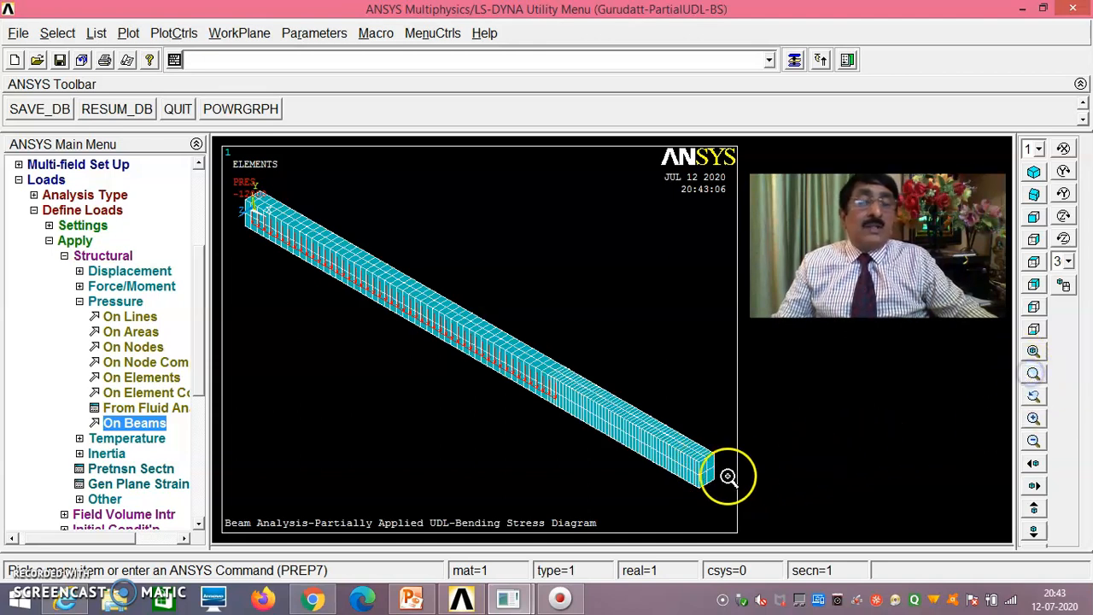
pyautogui.click(690, 436)
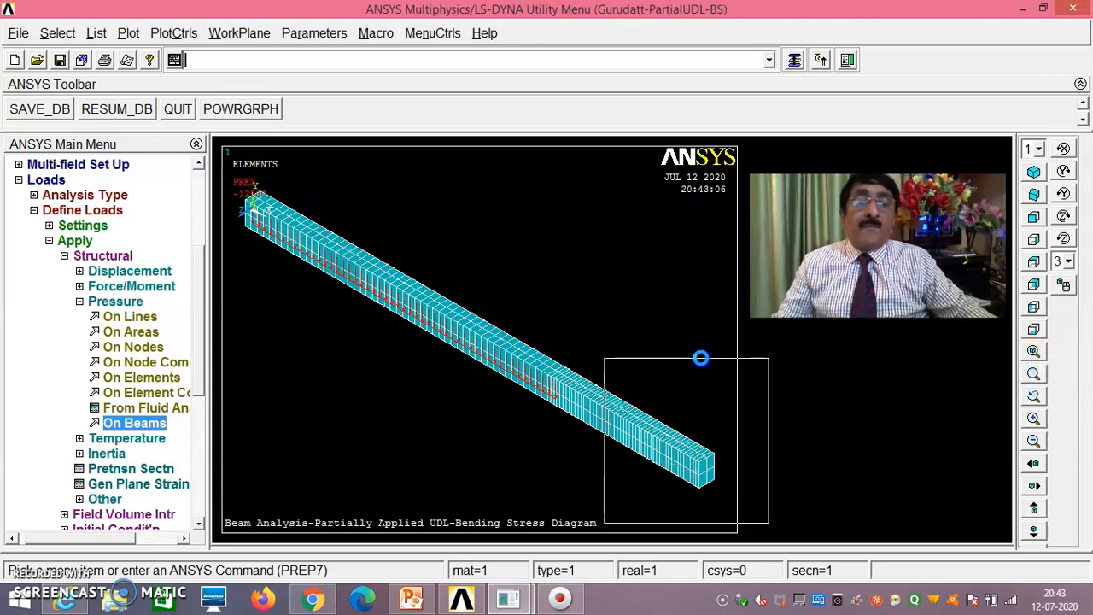
pyautogui.click(702, 359)
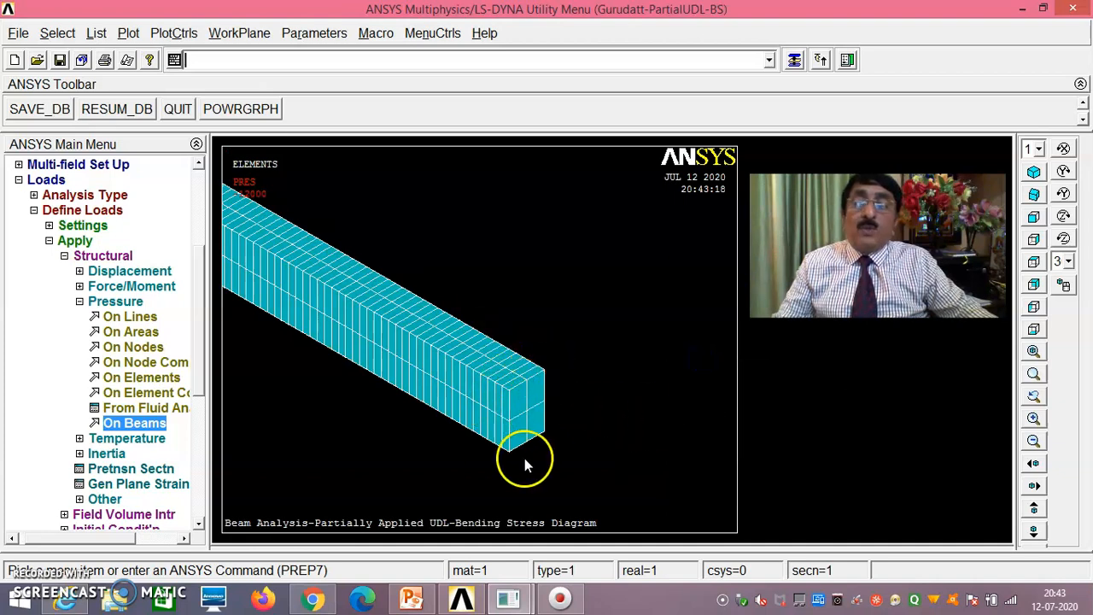
# Show the whole beam in front view and turn off the display of element shapes based on real constants.
pyautogui.click(1033, 351)
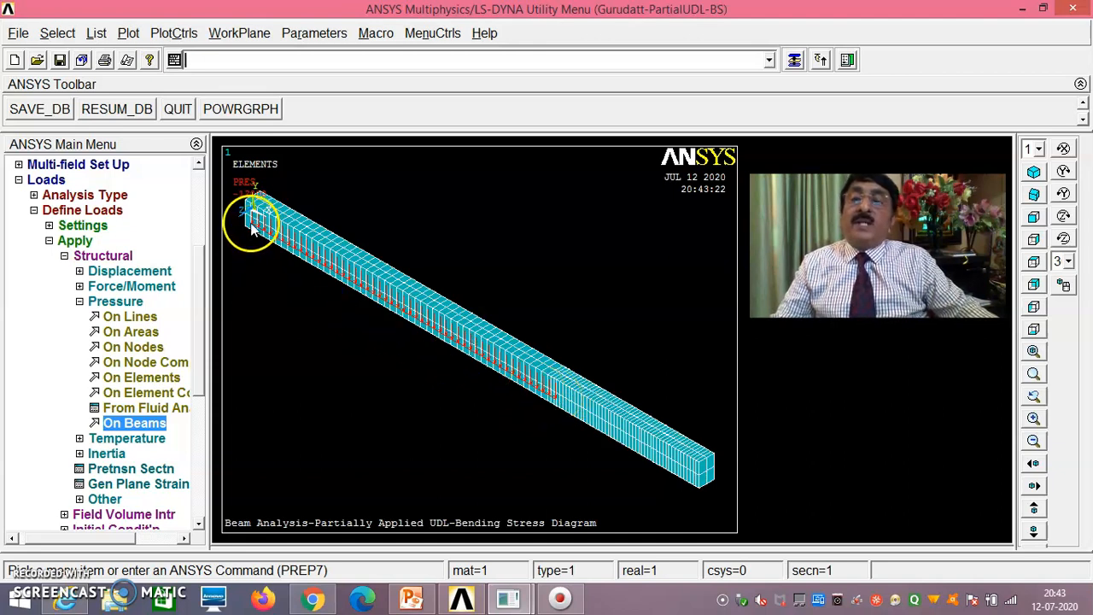
pyautogui.click(198, 58)
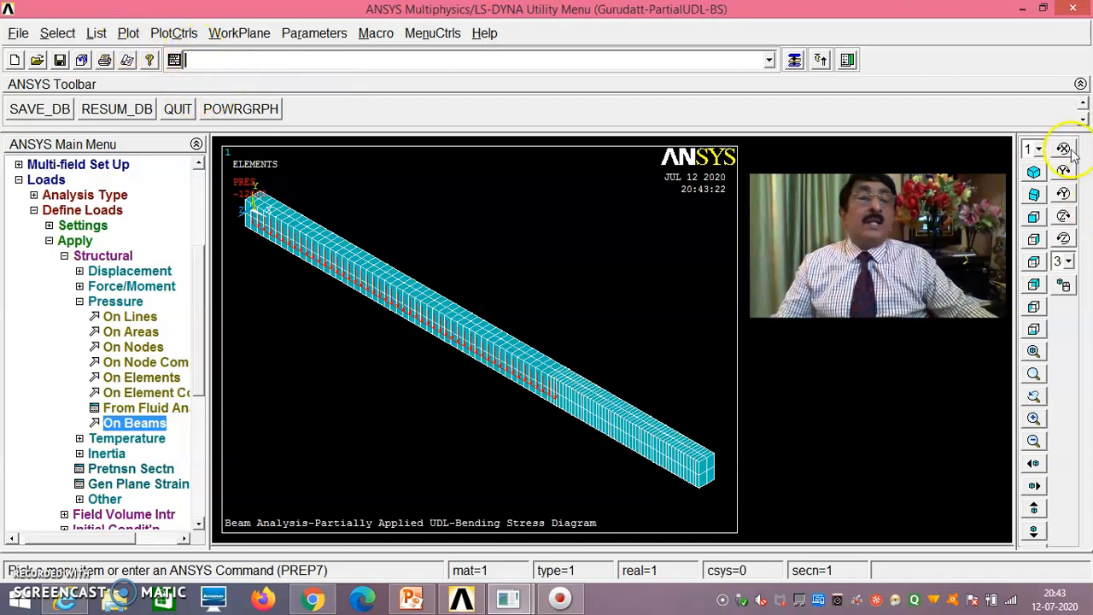
pyautogui.click(1033, 218)
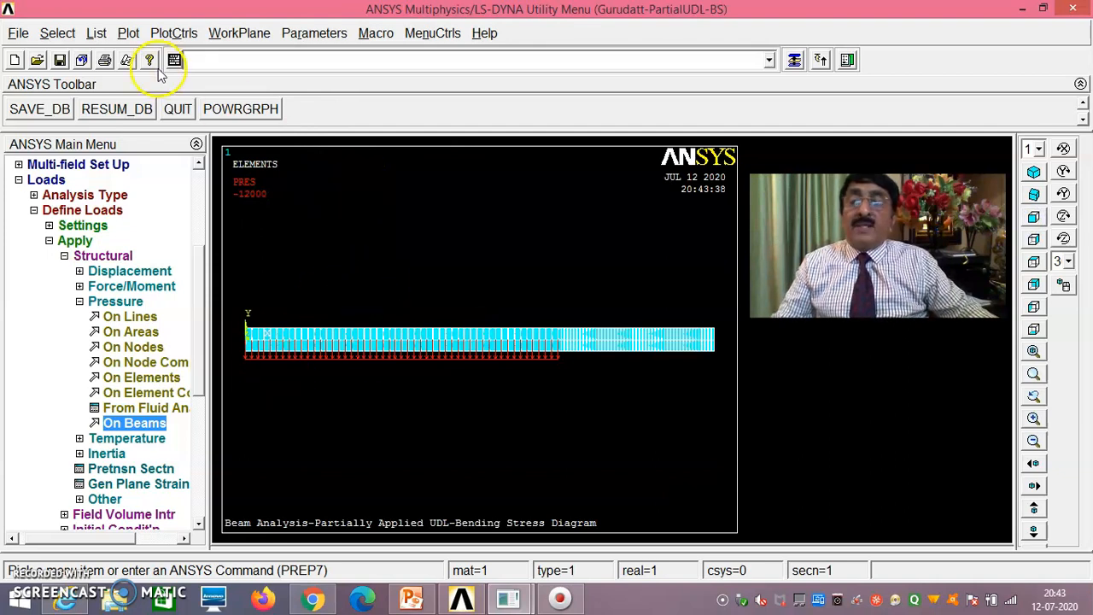
pyautogui.click(173, 33)
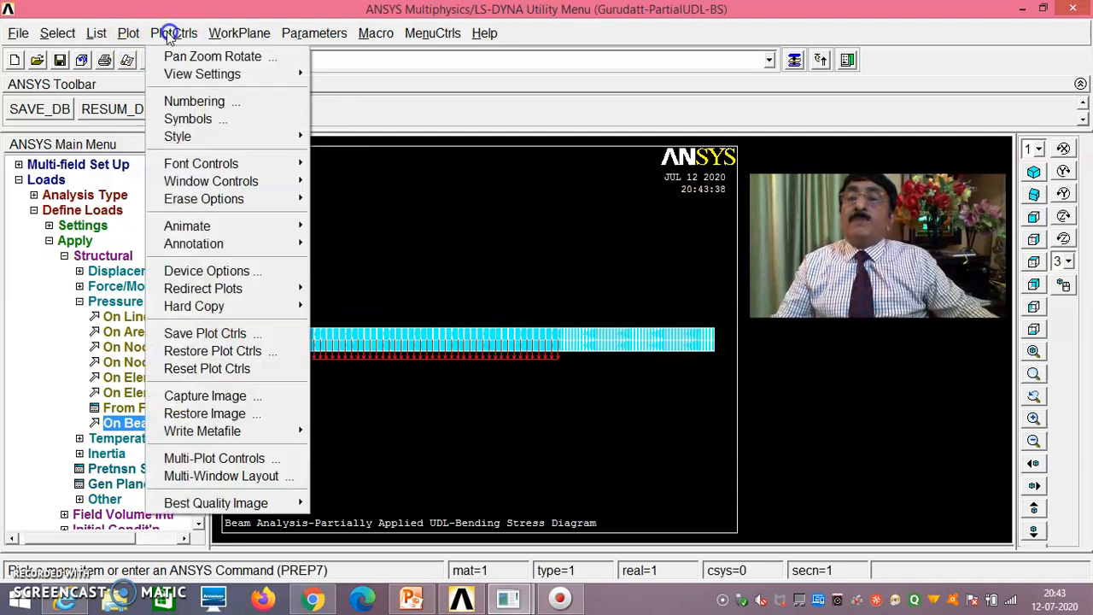
pyautogui.moveTo(193, 137)
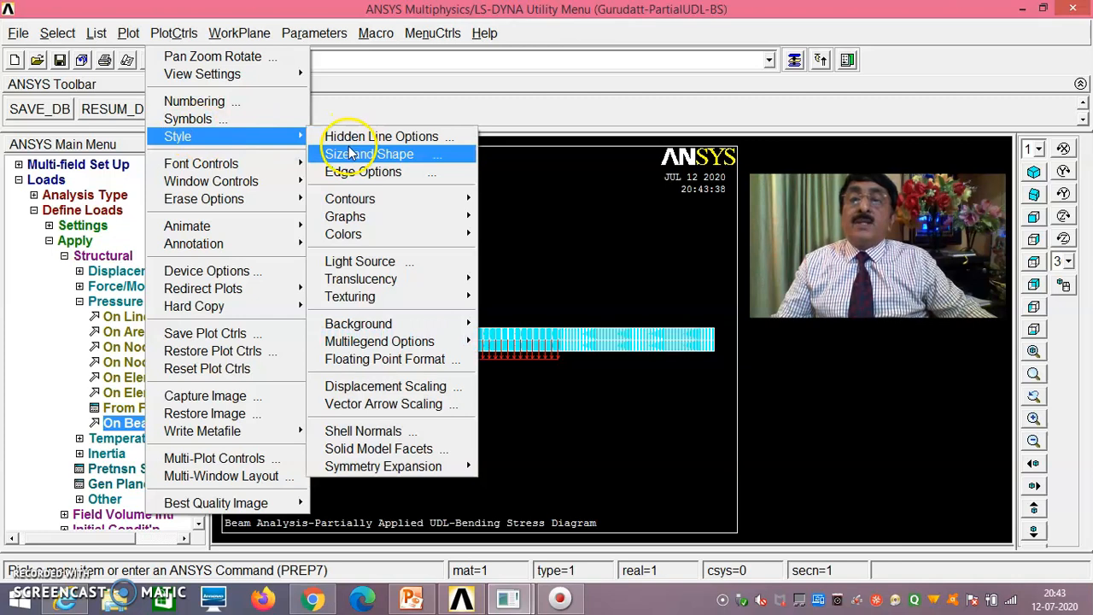
pyautogui.click(353, 159)
pyautogui.click(623, 173)
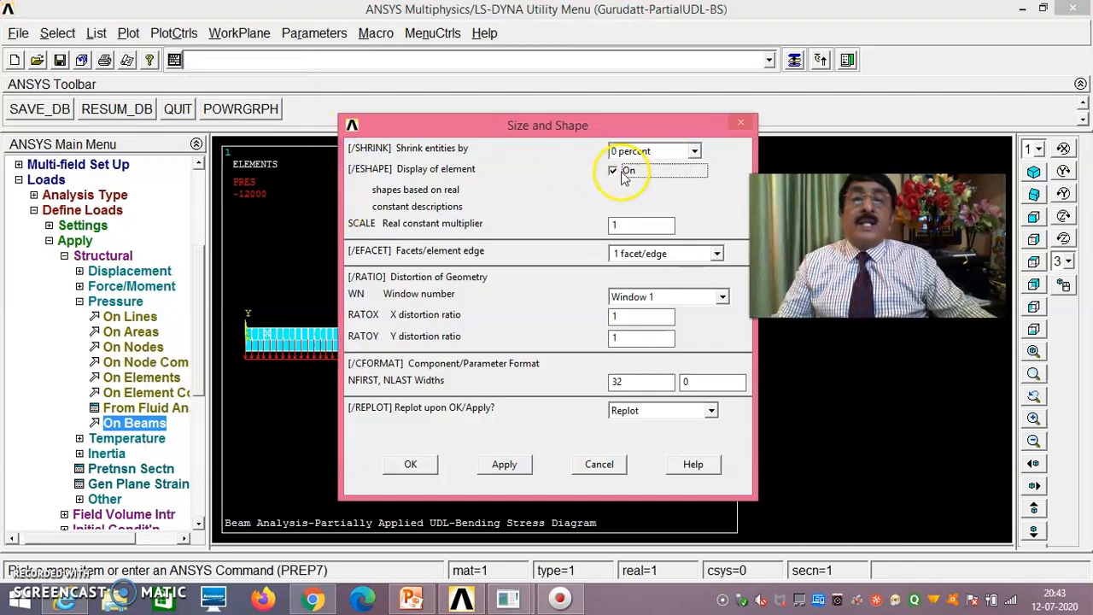
pyautogui.click(413, 461)
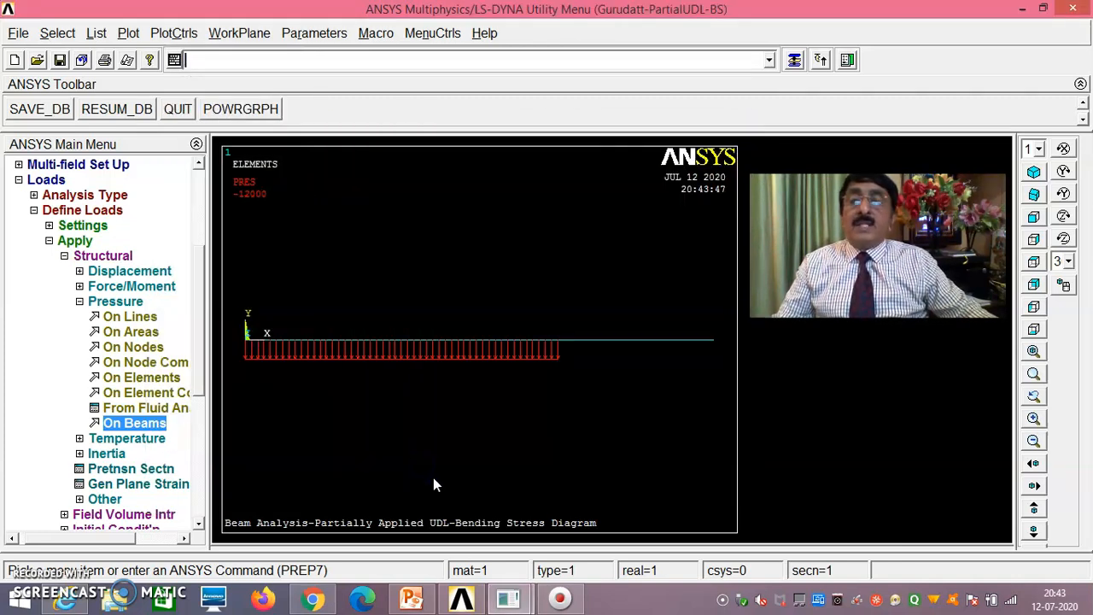
# Check the loads and supports in a multi-plot of all entities, and return to the element plot.
pyautogui.click(129, 33)
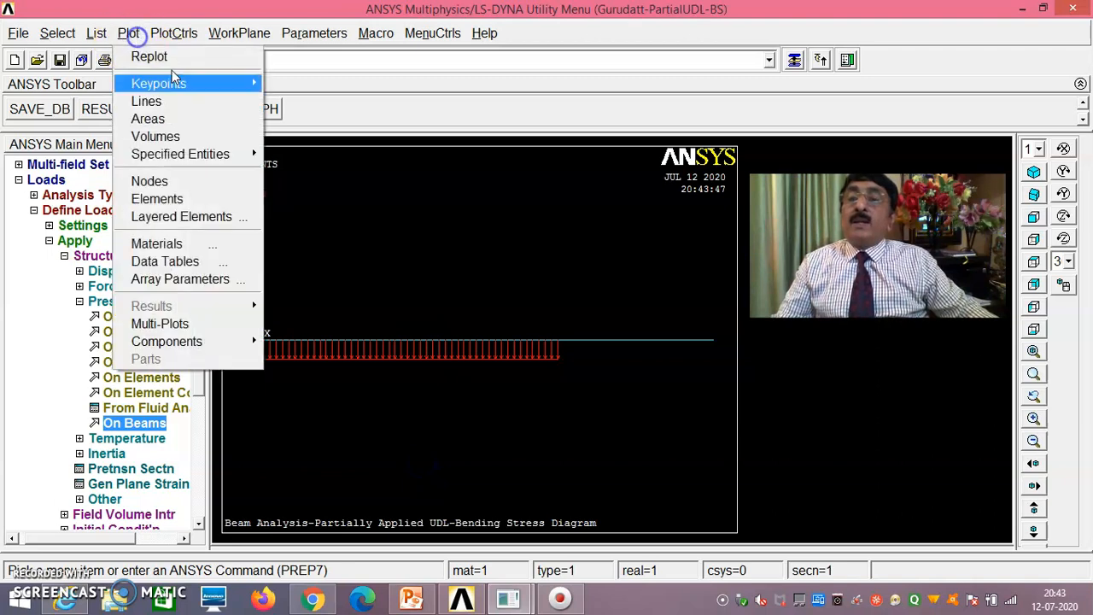
pyautogui.click(224, 322)
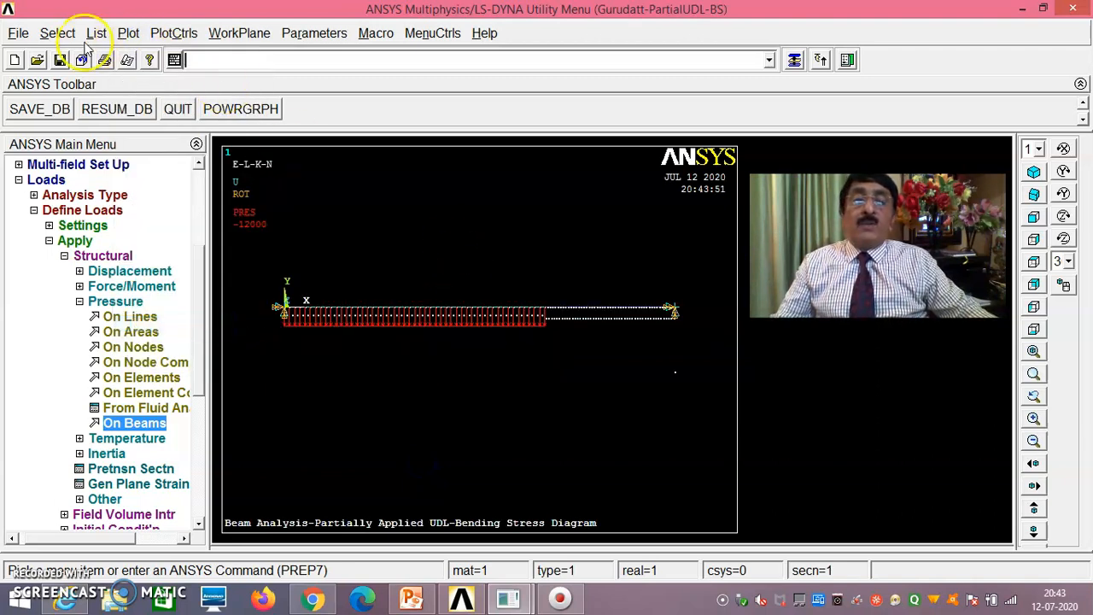
pyautogui.click(128, 34)
pyautogui.click(175, 198)
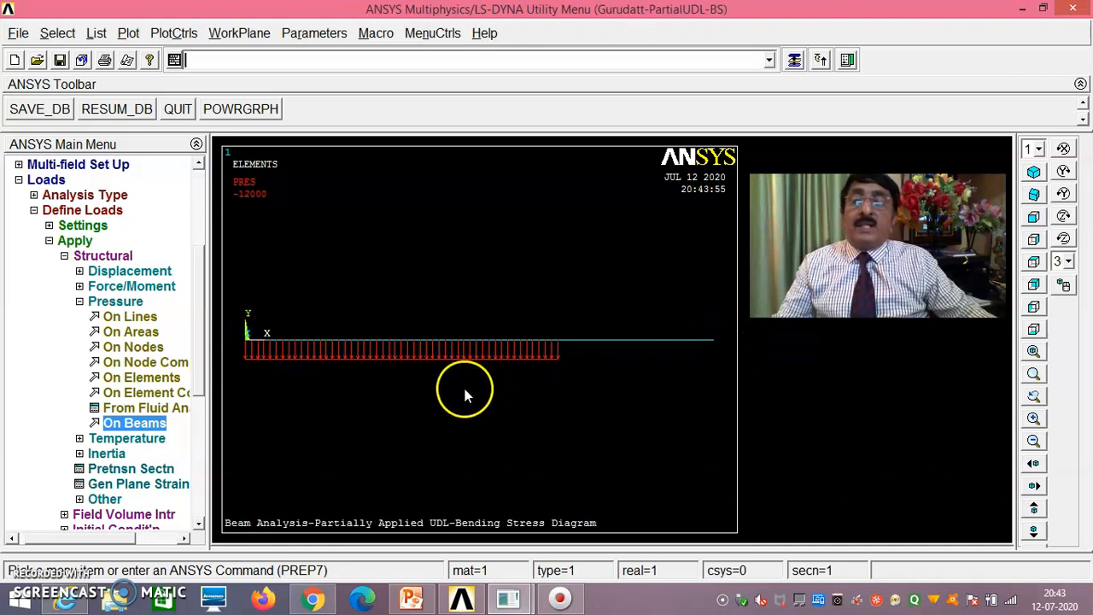
# Solve the current load step and close the completion note and the solution status listing.
pyautogui.click(34, 211)
pyautogui.click(59, 363)
pyautogui.click(60, 286)
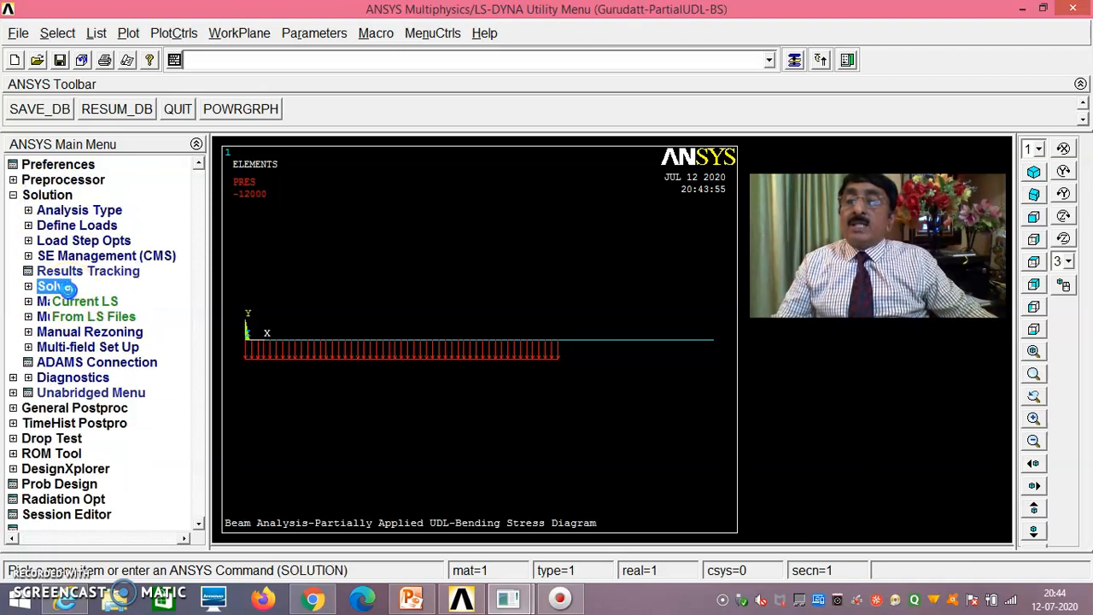
pyautogui.click(94, 304)
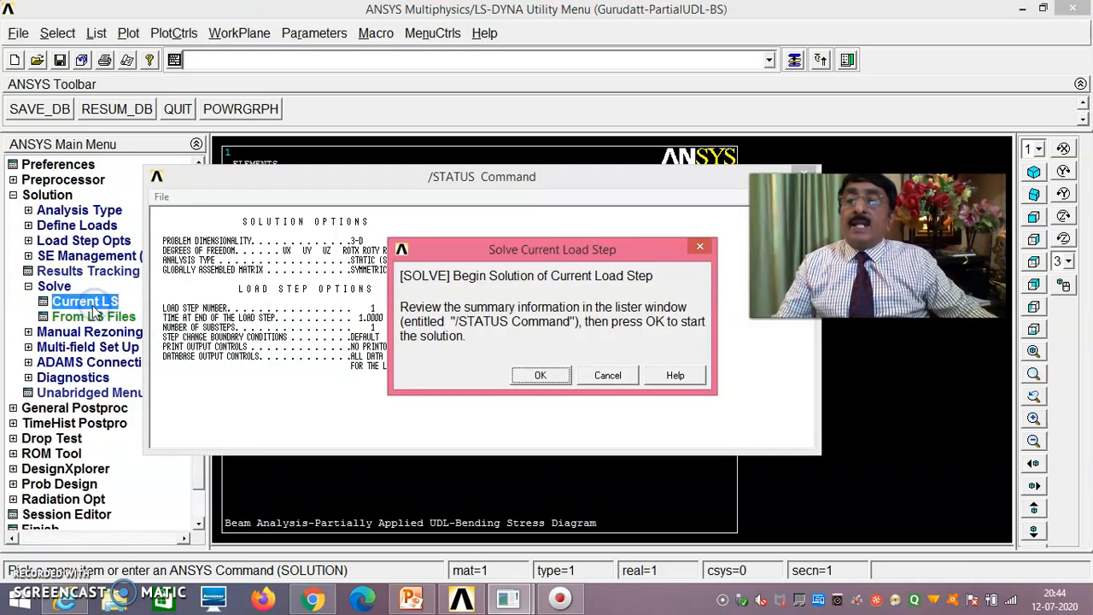
pyautogui.click(539, 379)
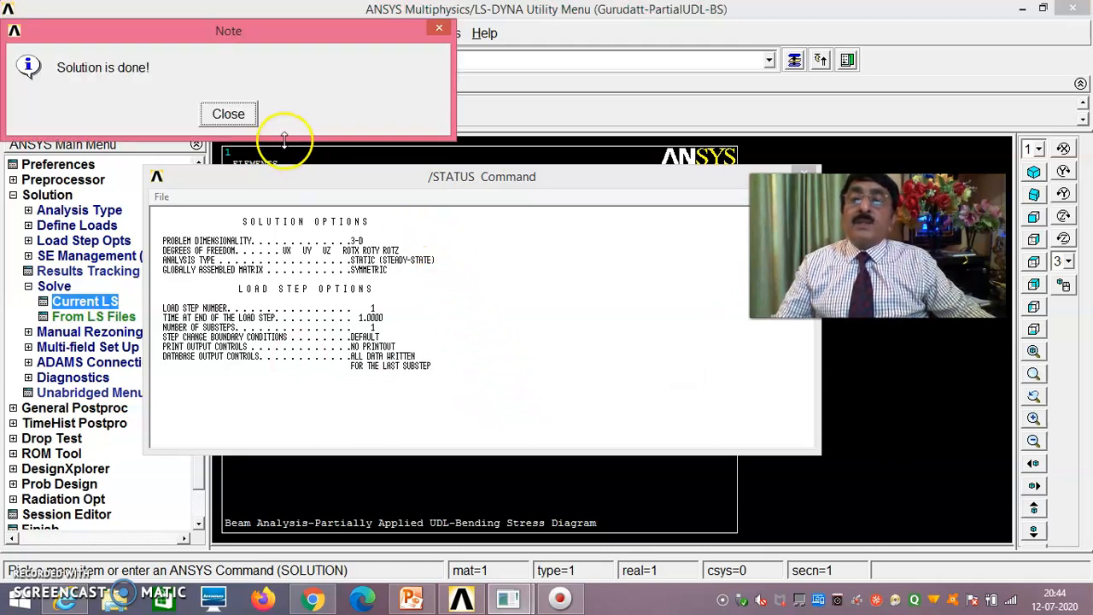
pyautogui.click(229, 114)
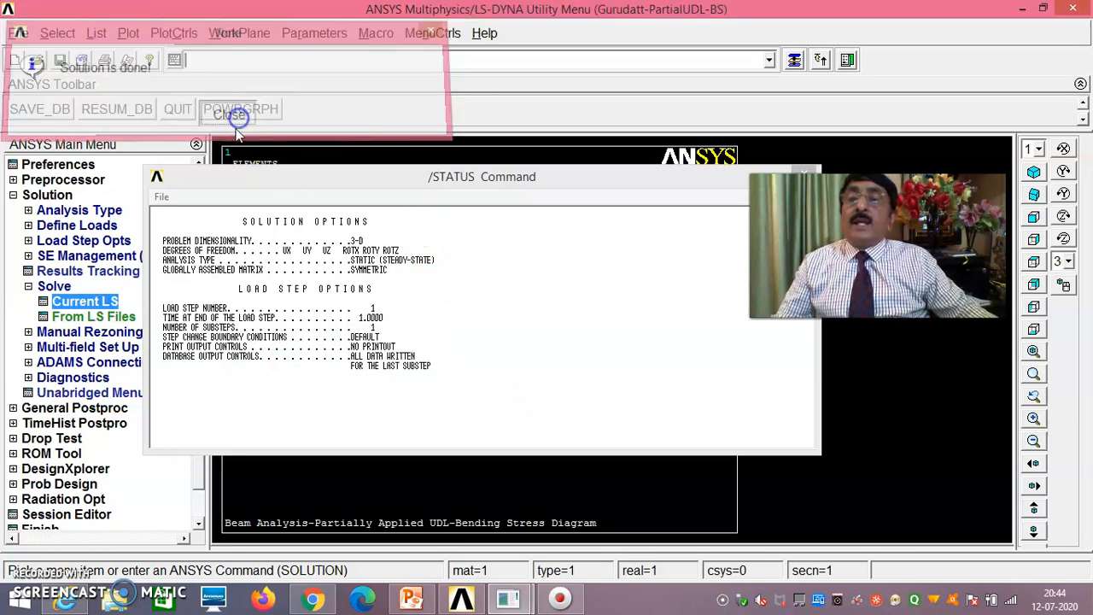
pyautogui.click(164, 198)
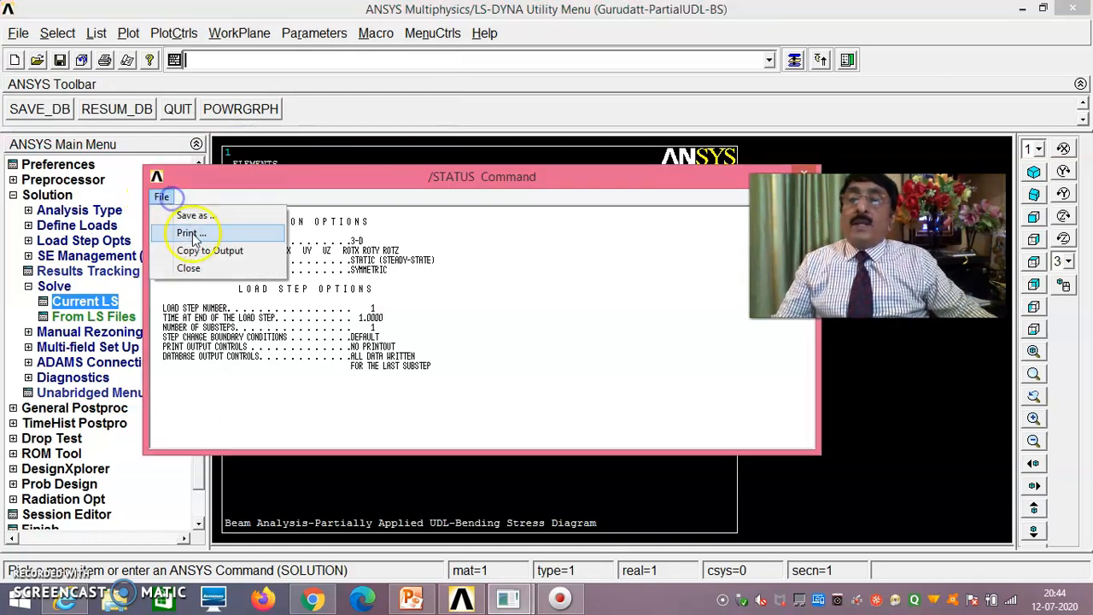
pyautogui.click(175, 274)
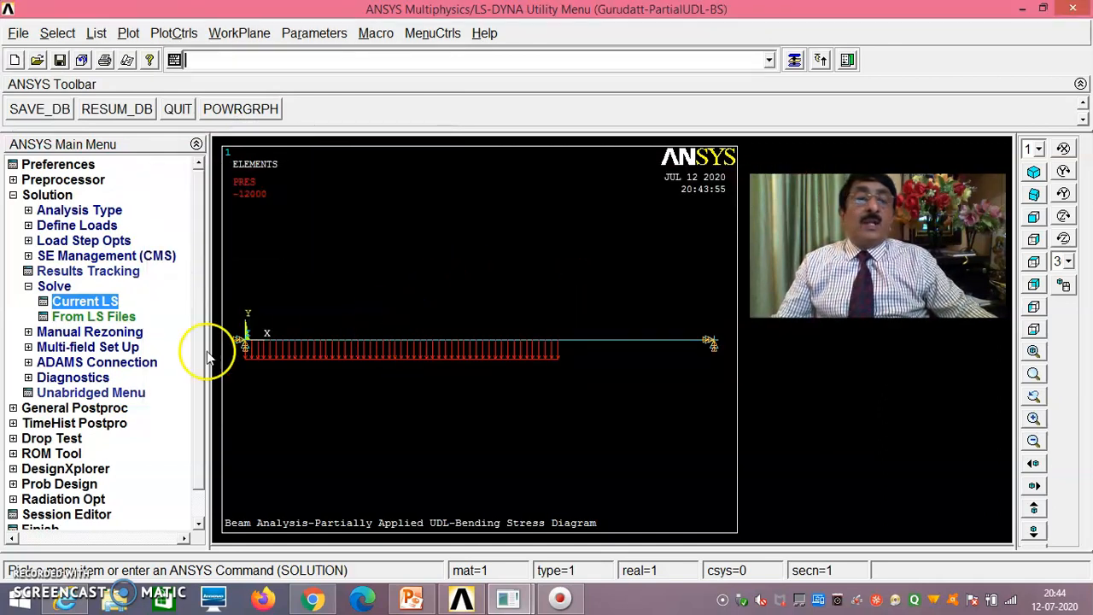
# Plot the beam's deformed shape together with its undeformed shape in the general postprocessor.
pyautogui.click(107, 408)
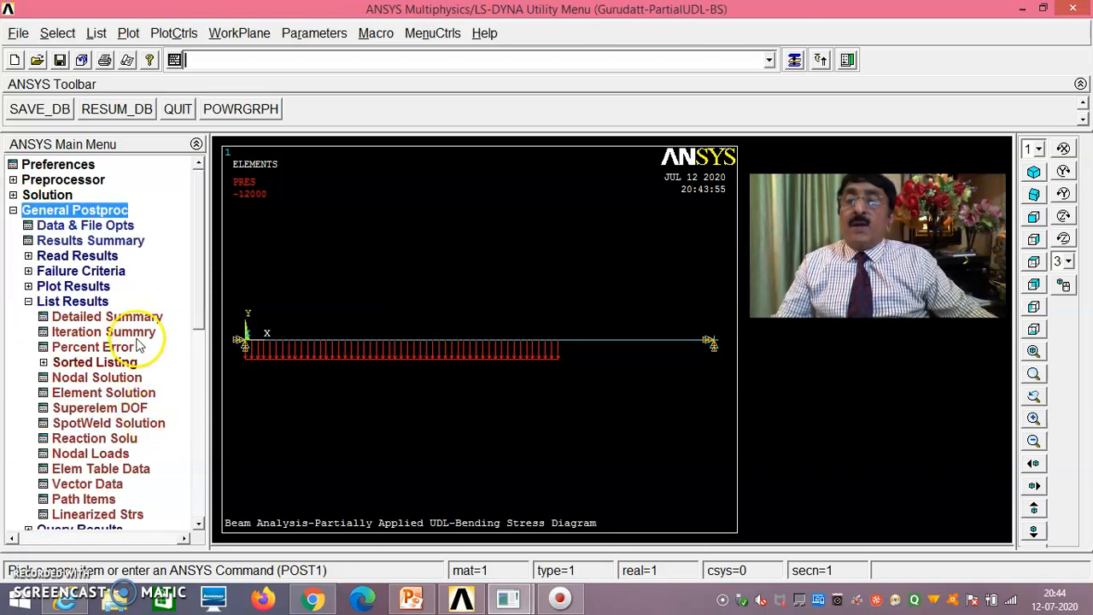
pyautogui.click(87, 288)
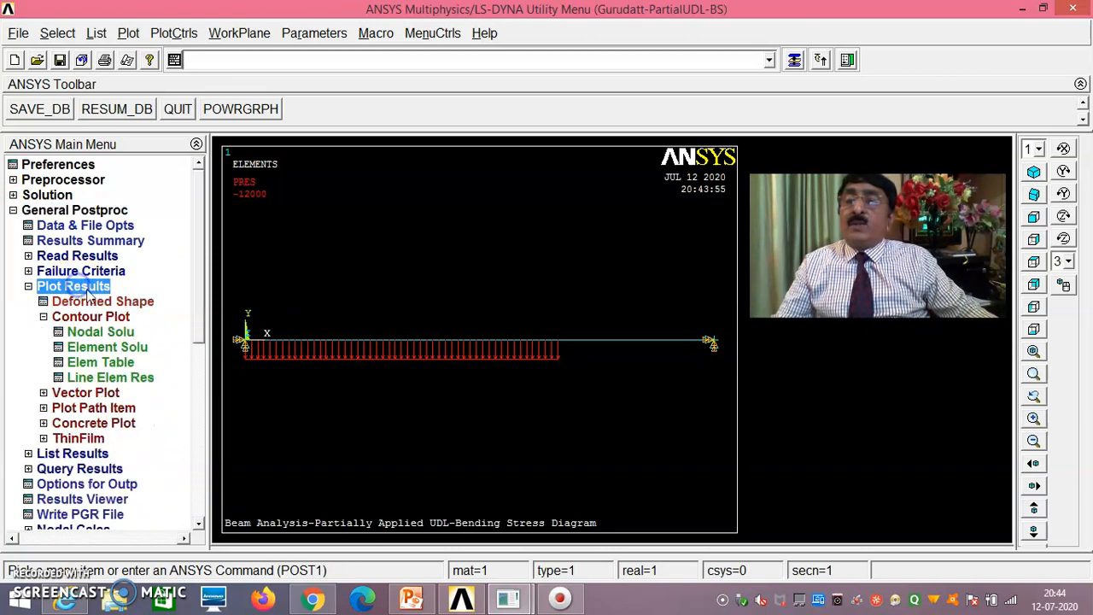
pyautogui.click(94, 301)
pyautogui.click(618, 300)
pyautogui.click(423, 370)
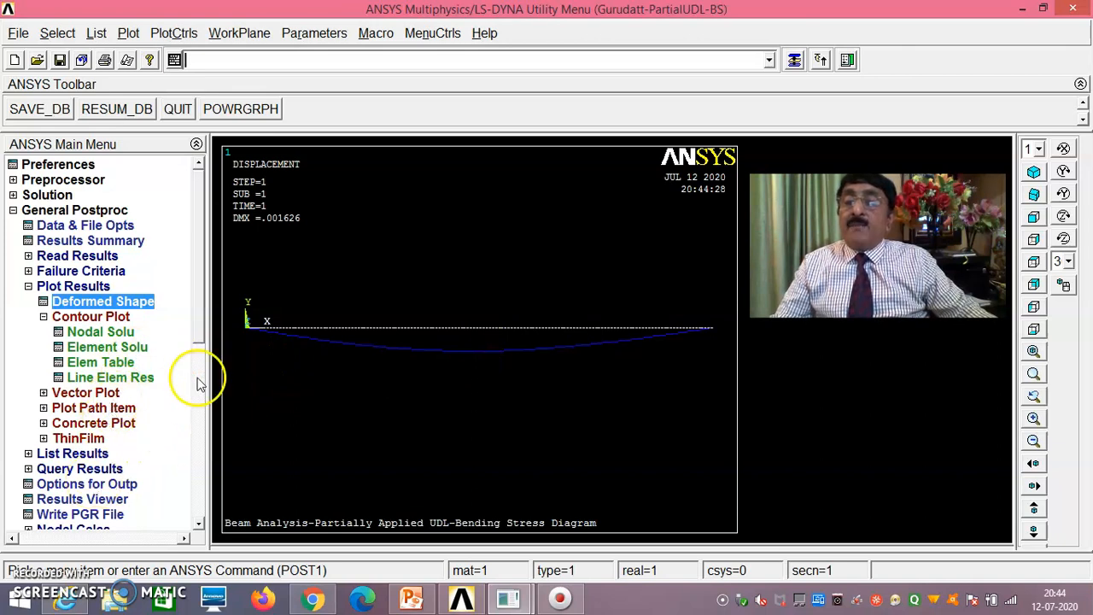
# Add an element table item by sequence number for SMISC, 34, leaving the user label blank.
pyautogui.moveTo(200, 330); pyautogui.dragTo(209, 422)
pyautogui.click(79, 377)
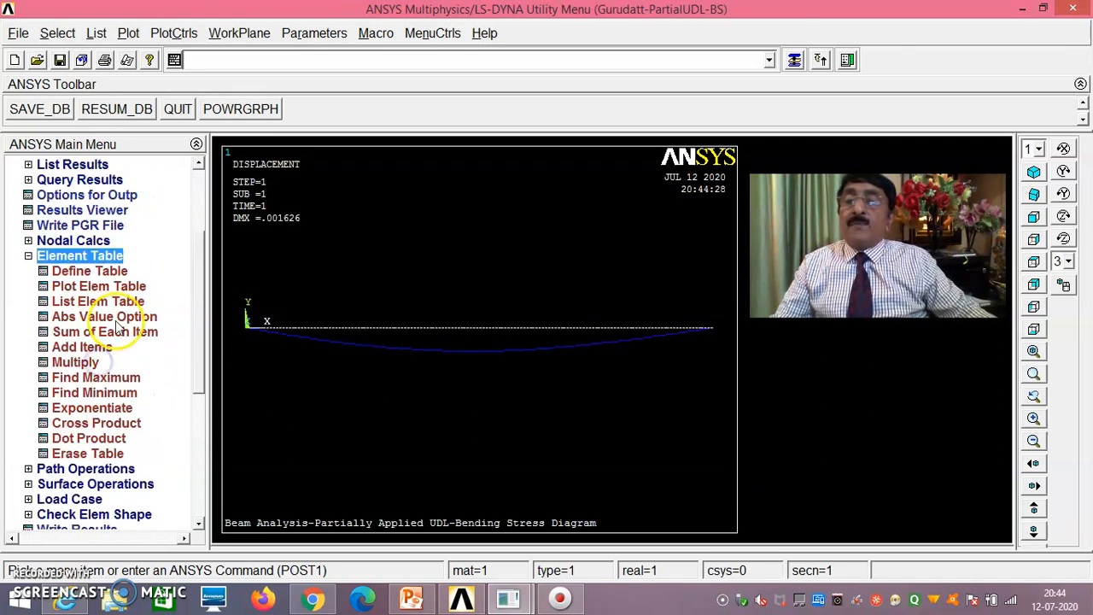
pyautogui.click(91, 271)
pyautogui.click(161, 409)
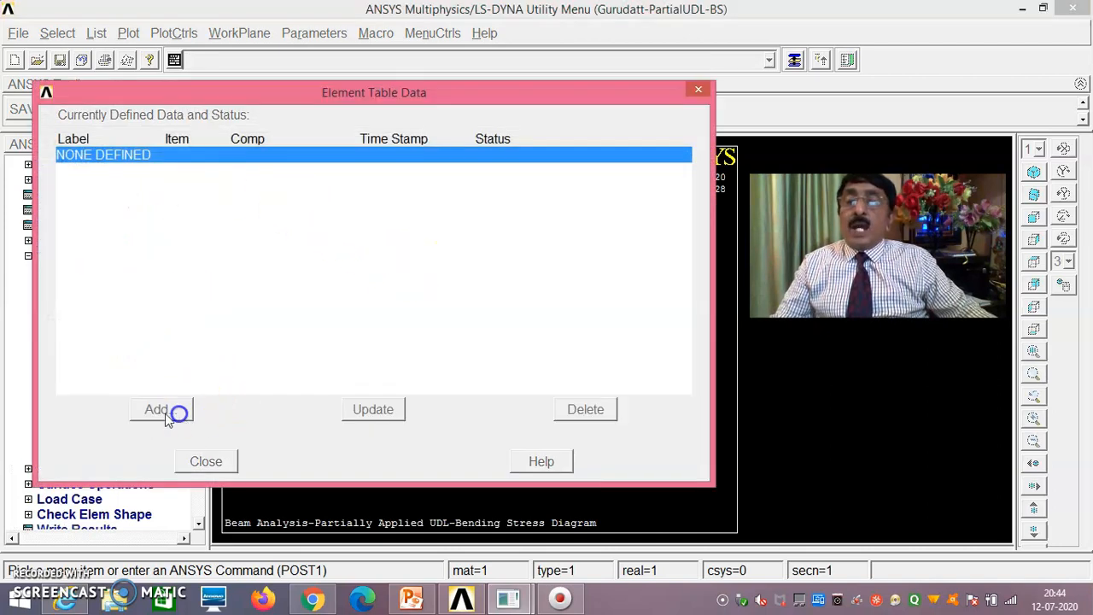
pyautogui.moveTo(645, 289); pyautogui.dragTo(639, 326)
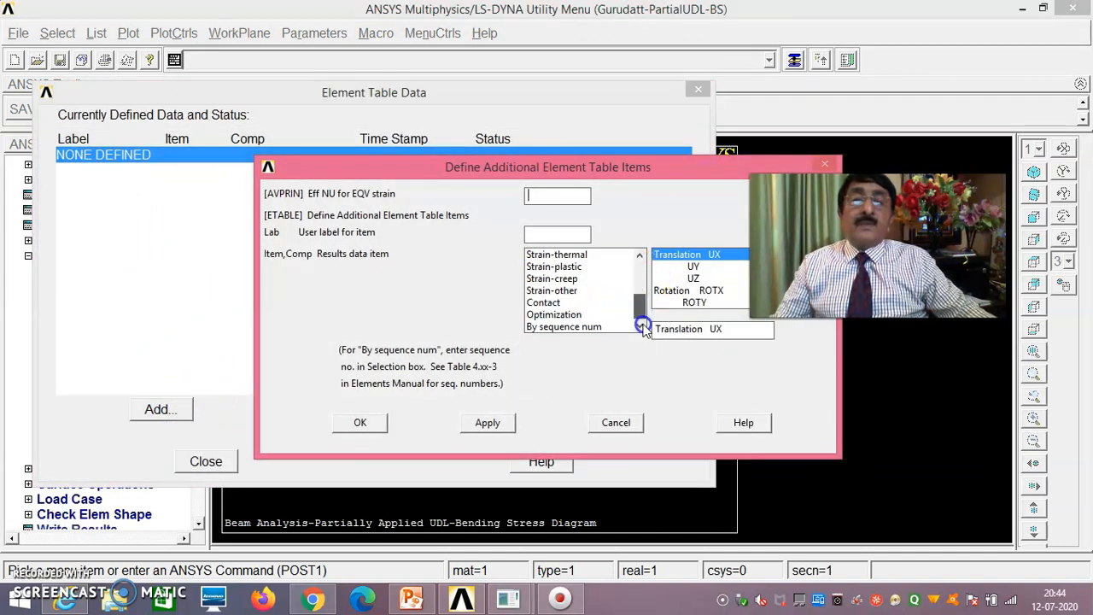
pyautogui.click(593, 327)
pyautogui.click(693, 329)
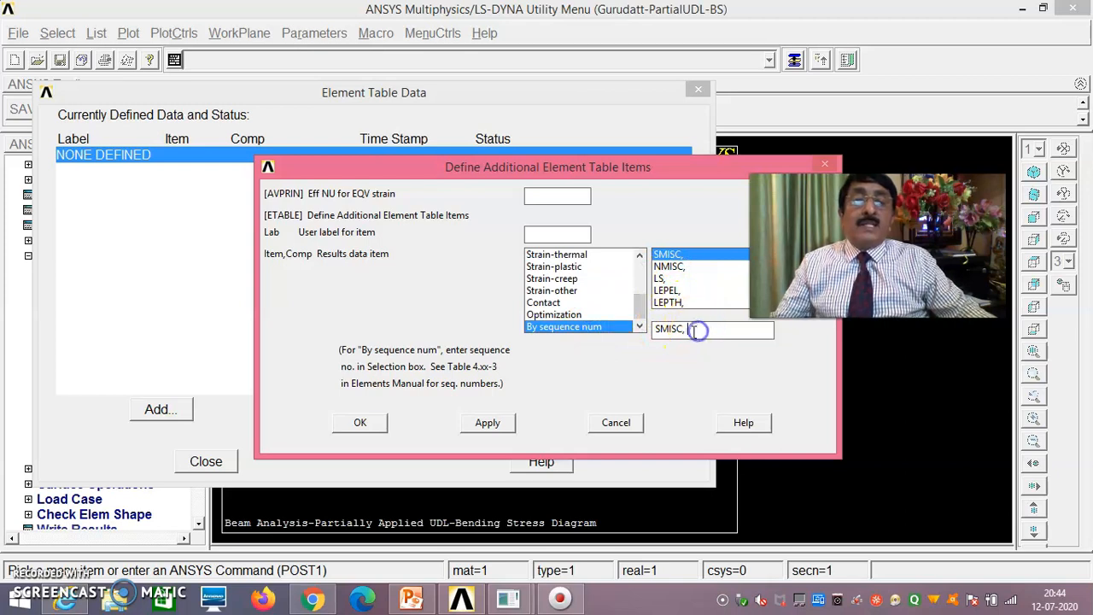
pyautogui.write('34')
pyautogui.click(488, 421)
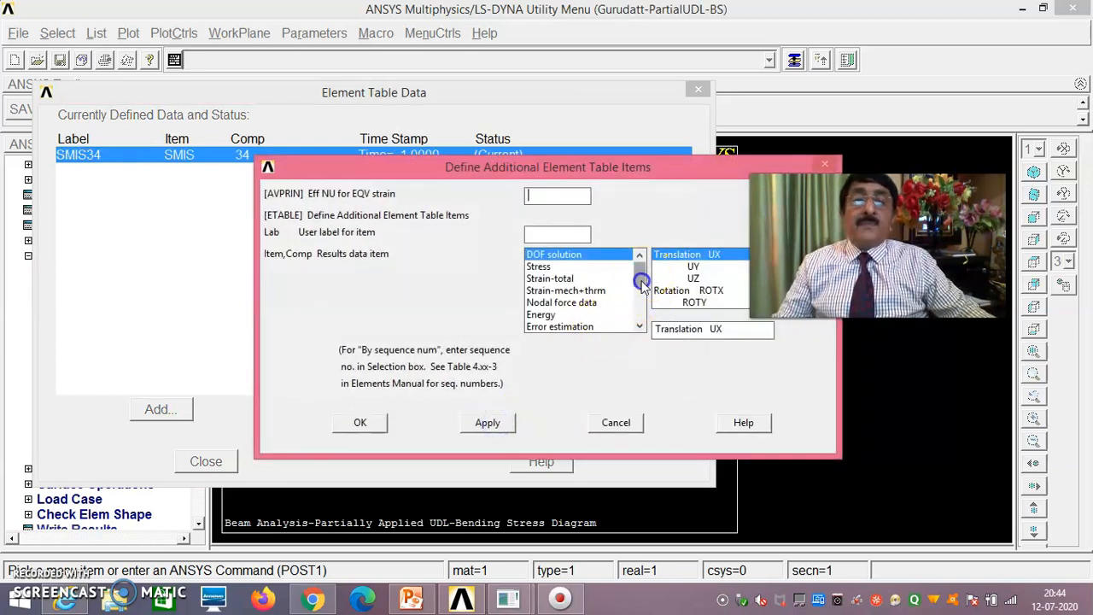
# Add a second element table item by sequence number for SMISC, 39 and close the element table definitions.
pyautogui.moveTo(639, 260); pyautogui.dragTo(639, 330)
pyautogui.click(595, 328)
pyautogui.click(692, 332)
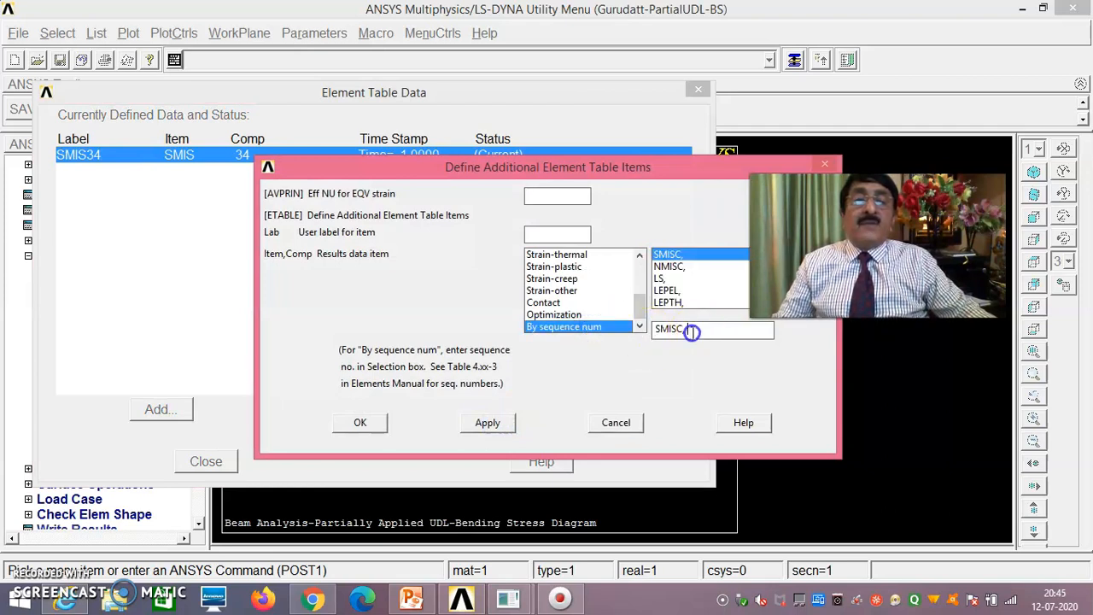
pyautogui.write('3')
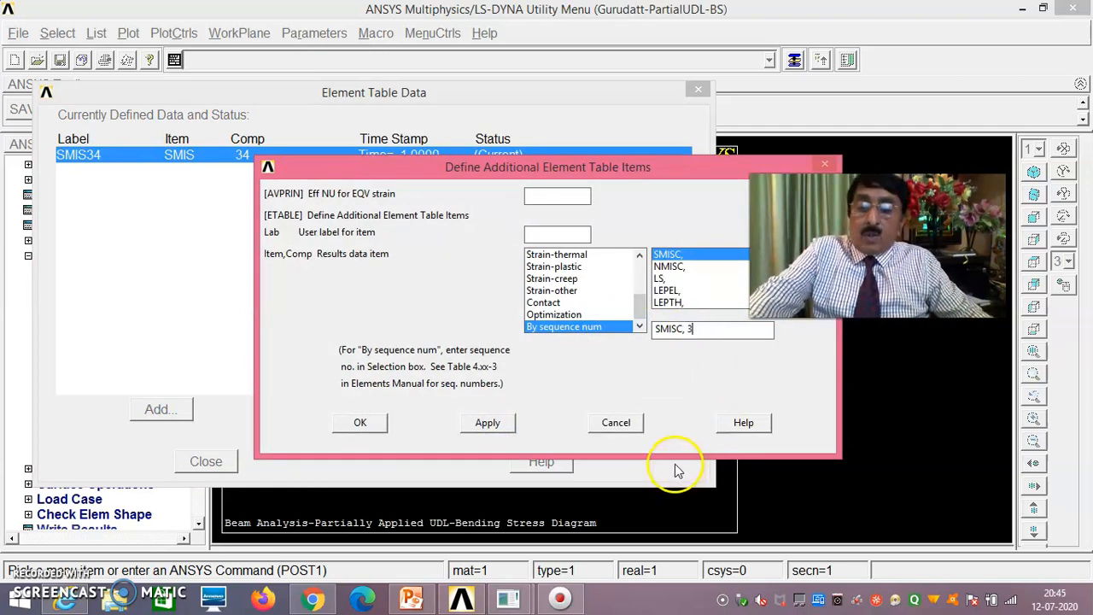
pyautogui.write('9')
pyautogui.click(365, 425)
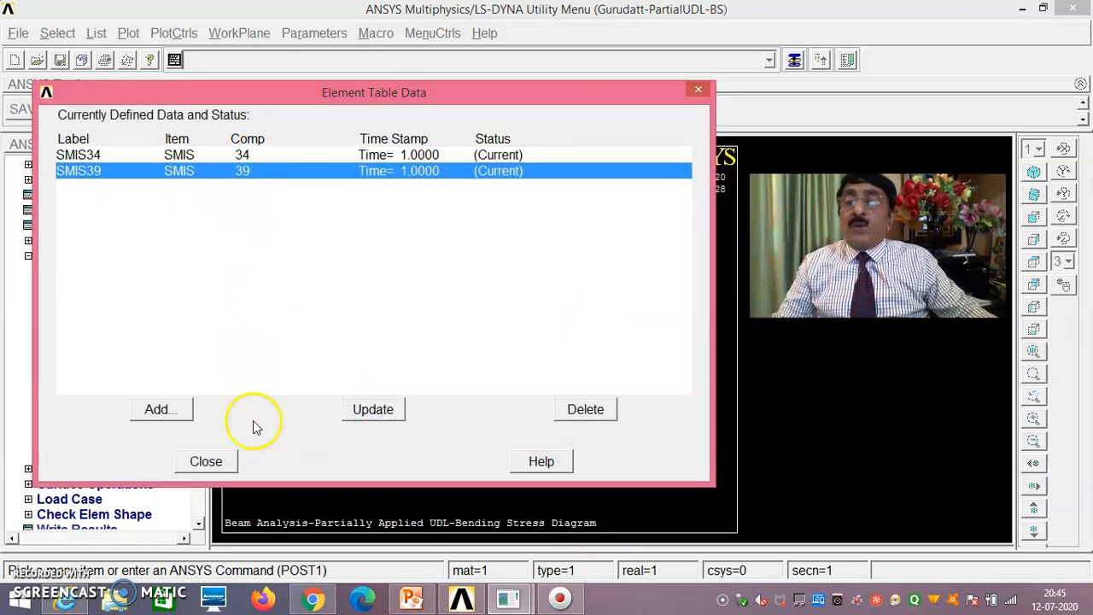
pyautogui.click(207, 462)
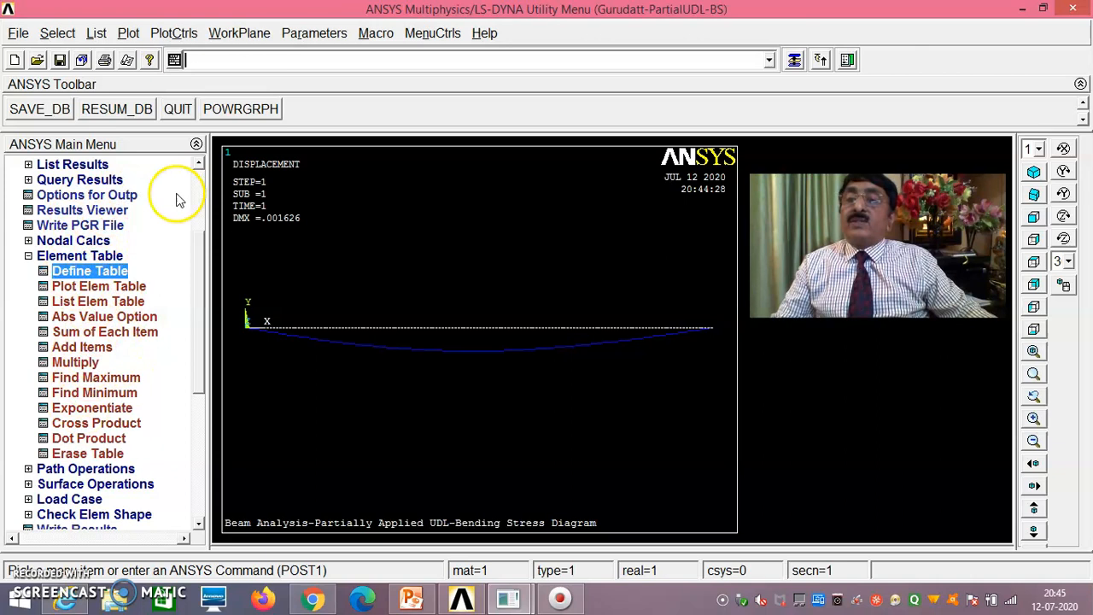
# Plot the line-element results on the undeformed shape with SMIS34 at node I, SMIS39 at node J and scale factor 1.
pyautogui.moveTo(199, 260); pyautogui.dragTo(197, 221)
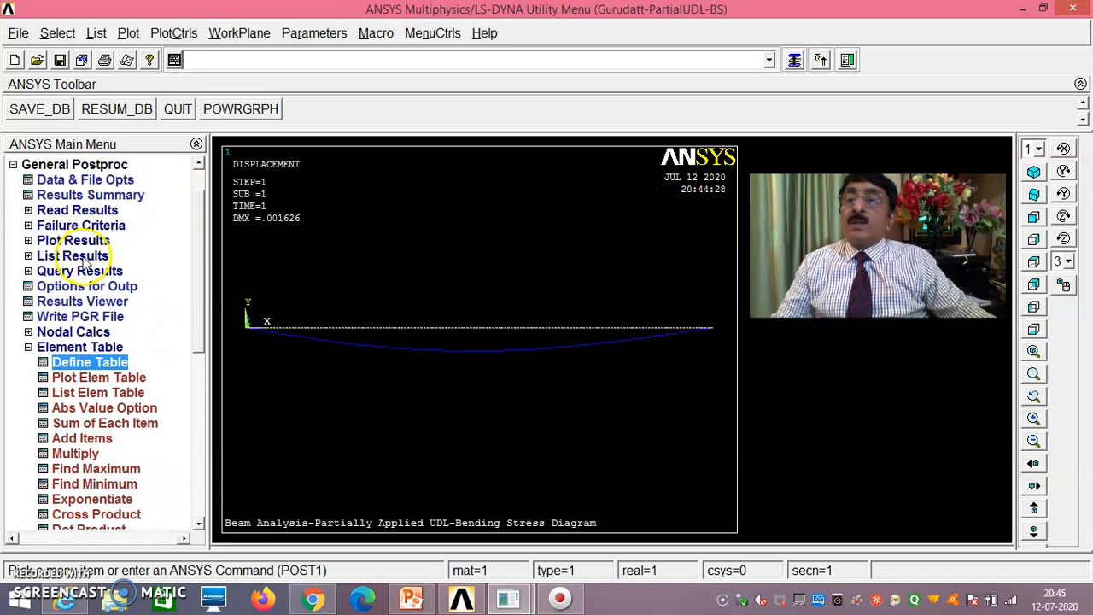
pyautogui.click(82, 242)
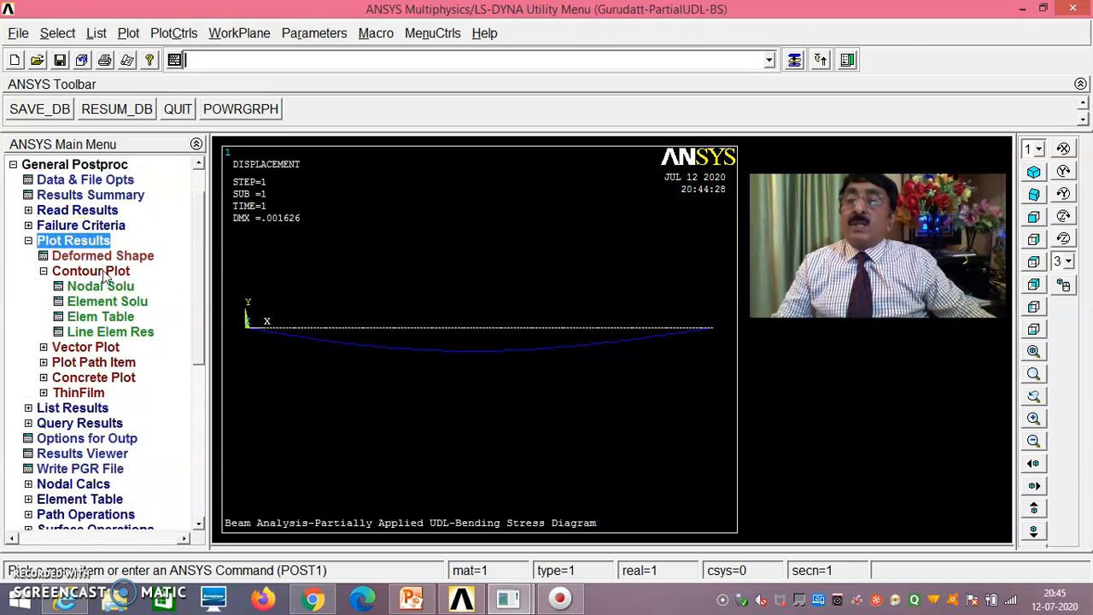
pyautogui.click(111, 332)
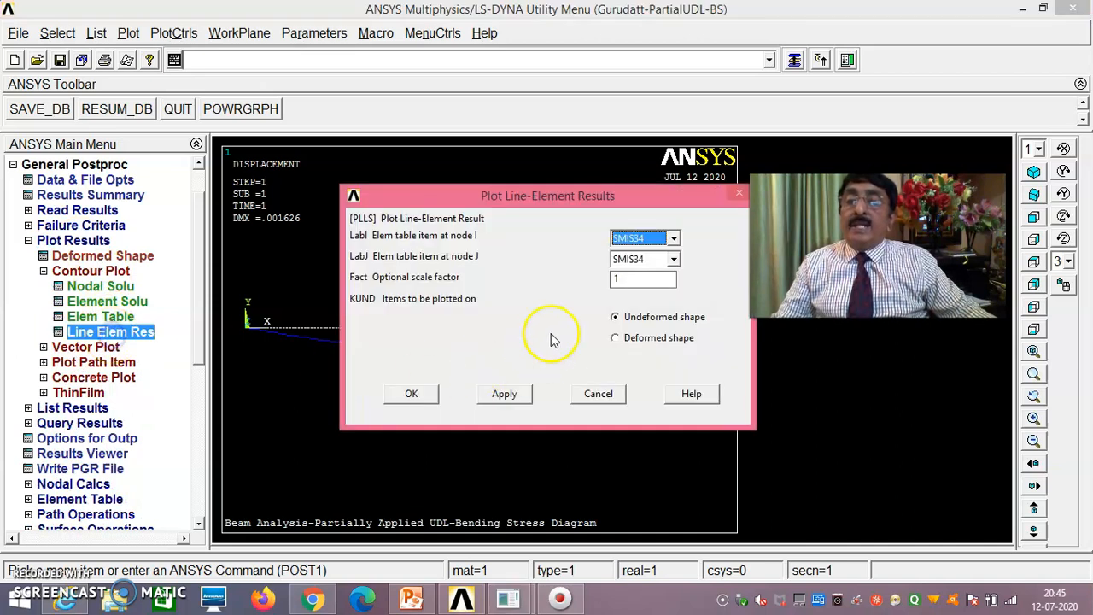
pyautogui.click(672, 263)
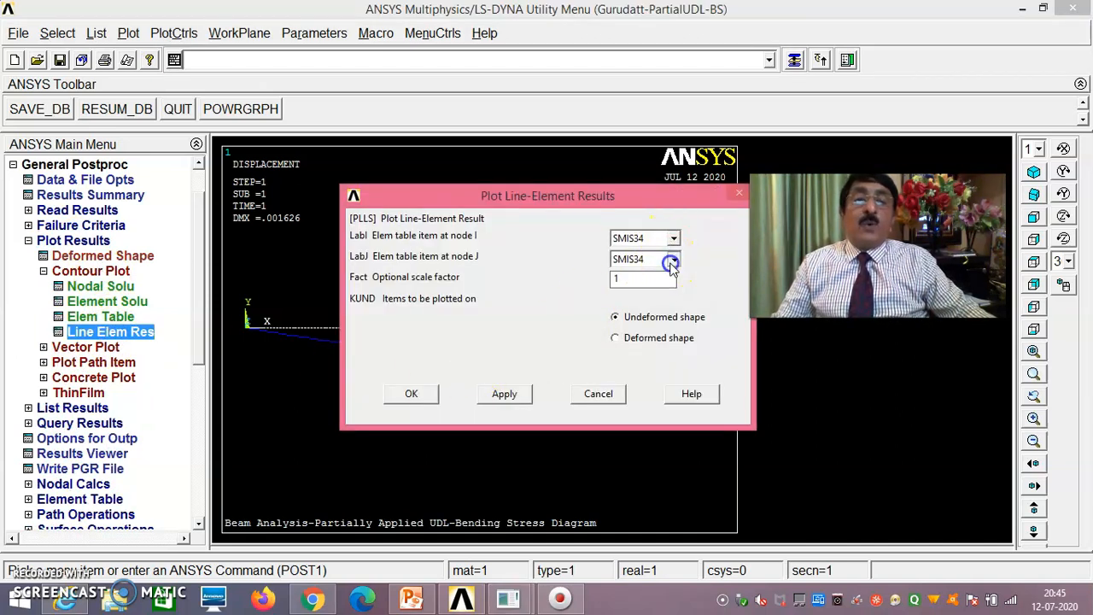
pyautogui.click(664, 286)
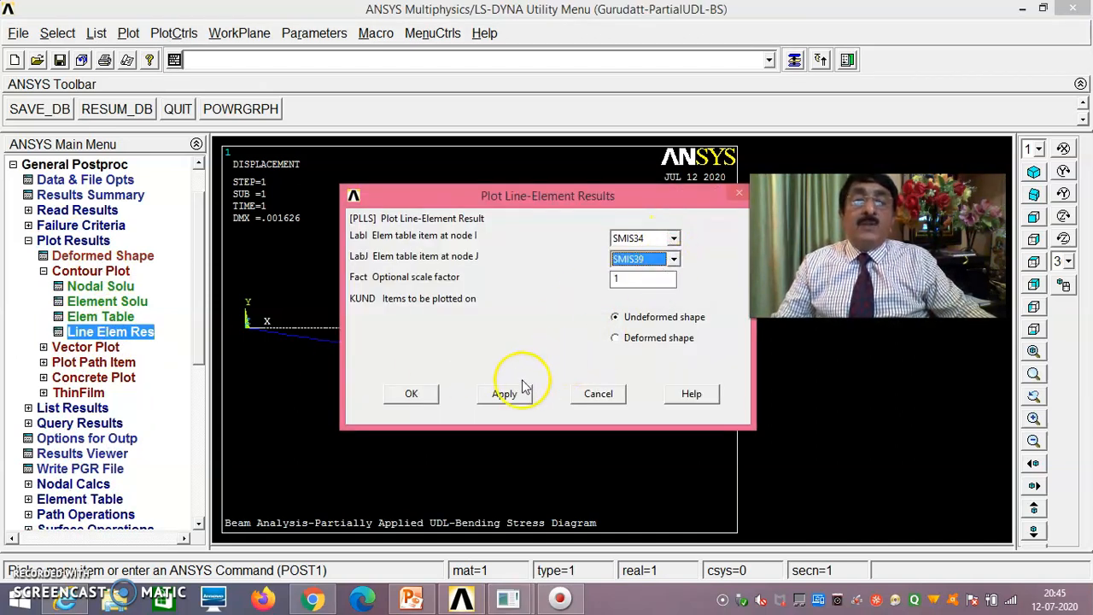
pyautogui.click(420, 400)
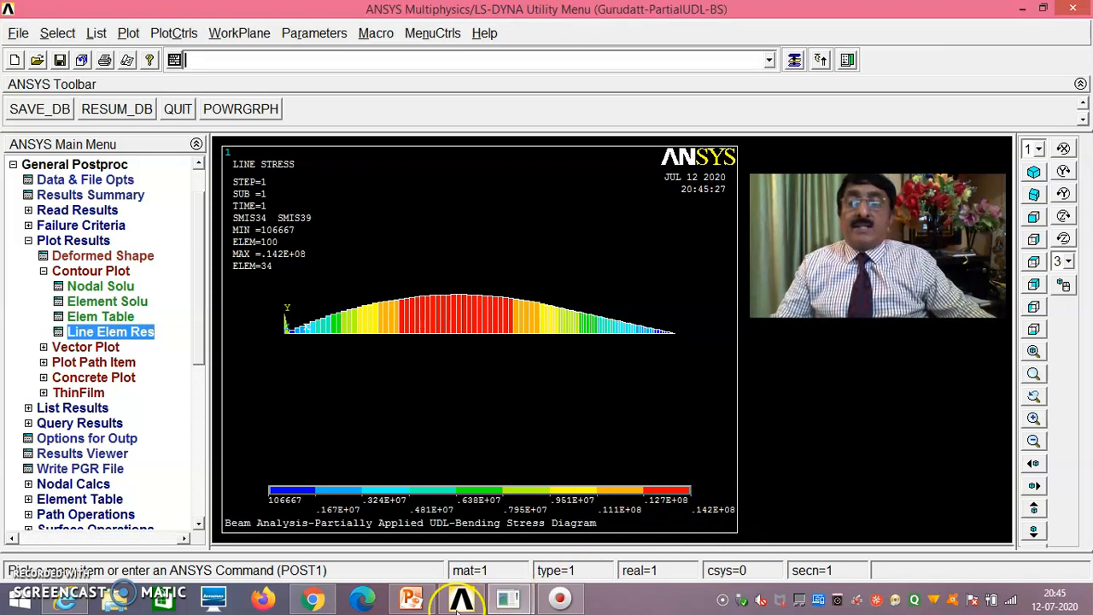
# Switch to the PowerPoint presentation to compare the results with the maximum bending stress calculations slide.
pyautogui.moveTo(414, 598)
pyautogui.click(409, 531)
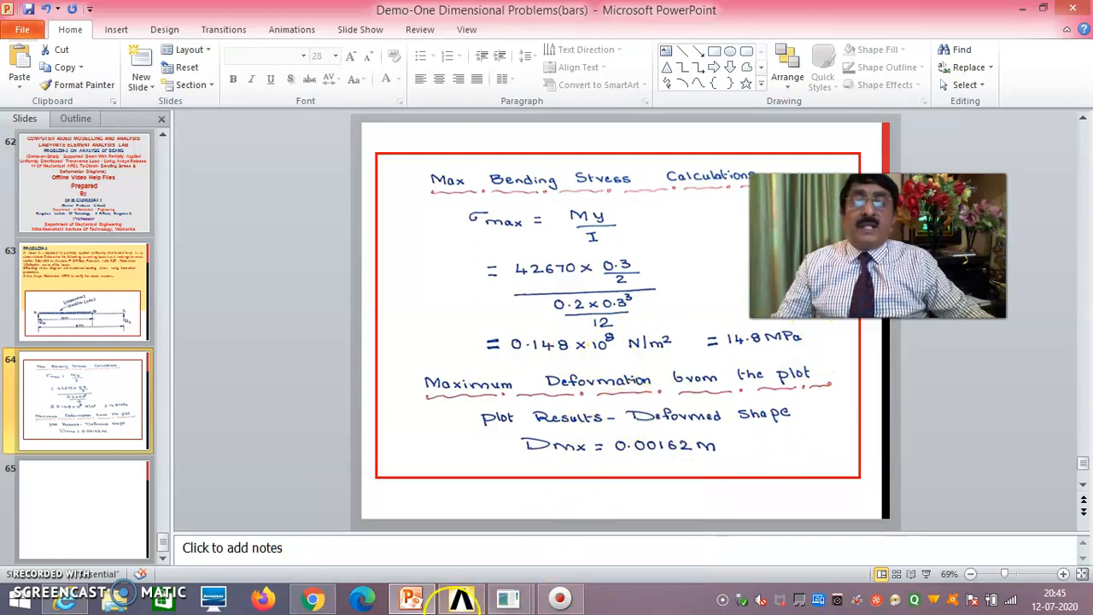
# Switch back to the ANSYS main window and plot the beam's deformed shape with the Def + undeformed option.
pyautogui.moveTo(506, 597)
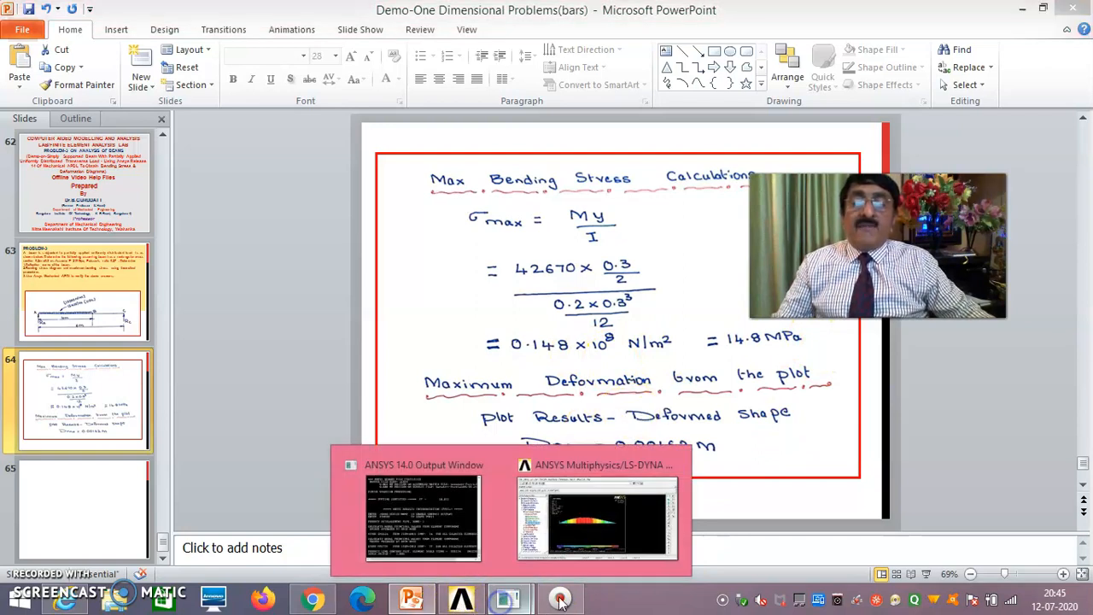
pyautogui.click(589, 523)
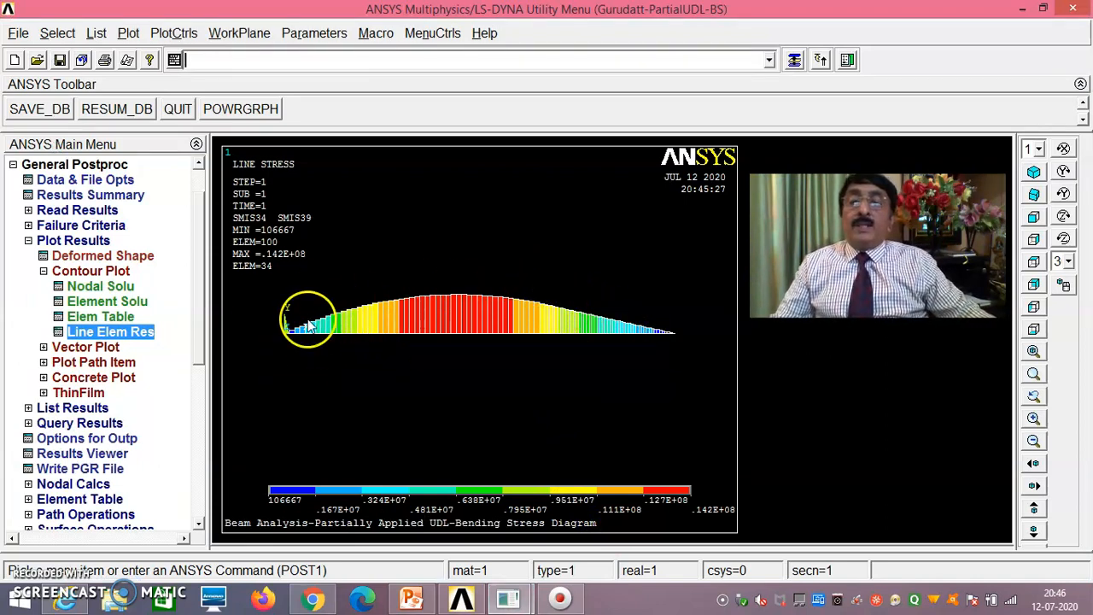
pyautogui.click(109, 256)
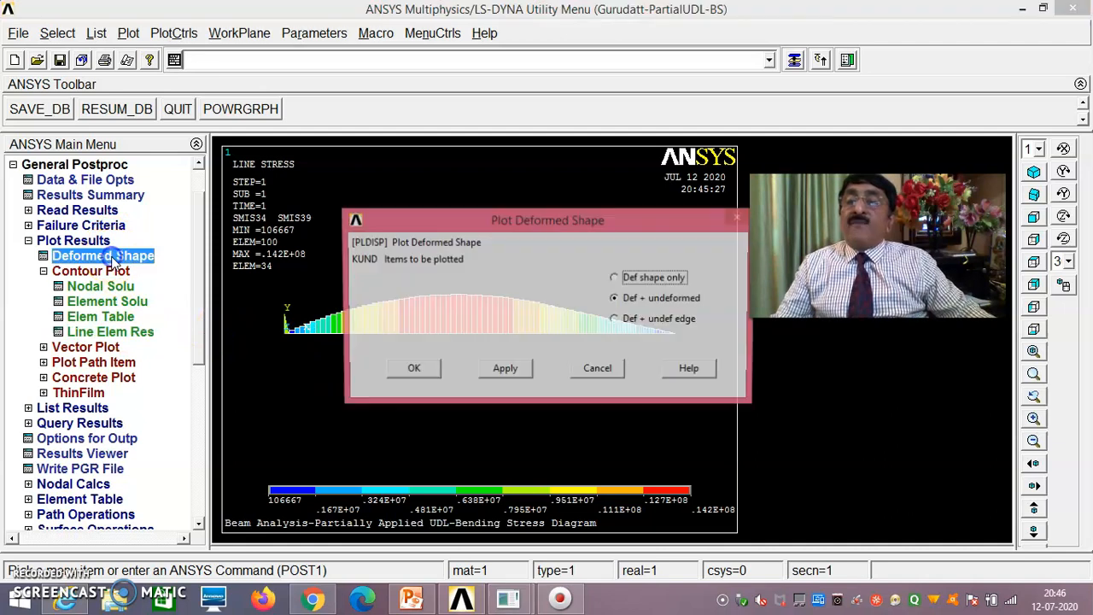
pyautogui.click(411, 370)
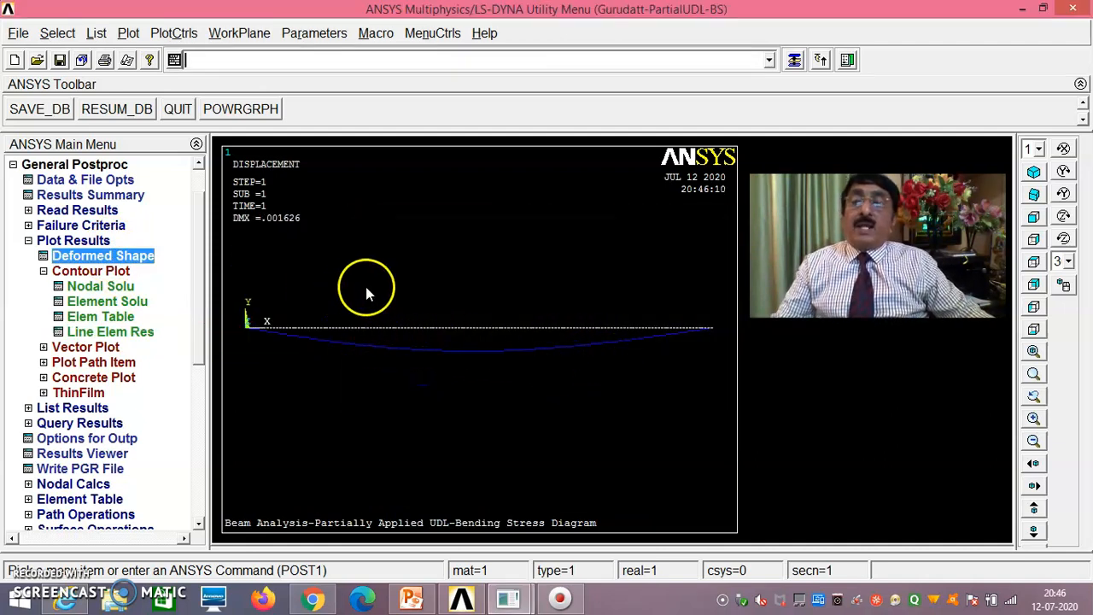
pyautogui.click(178, 36)
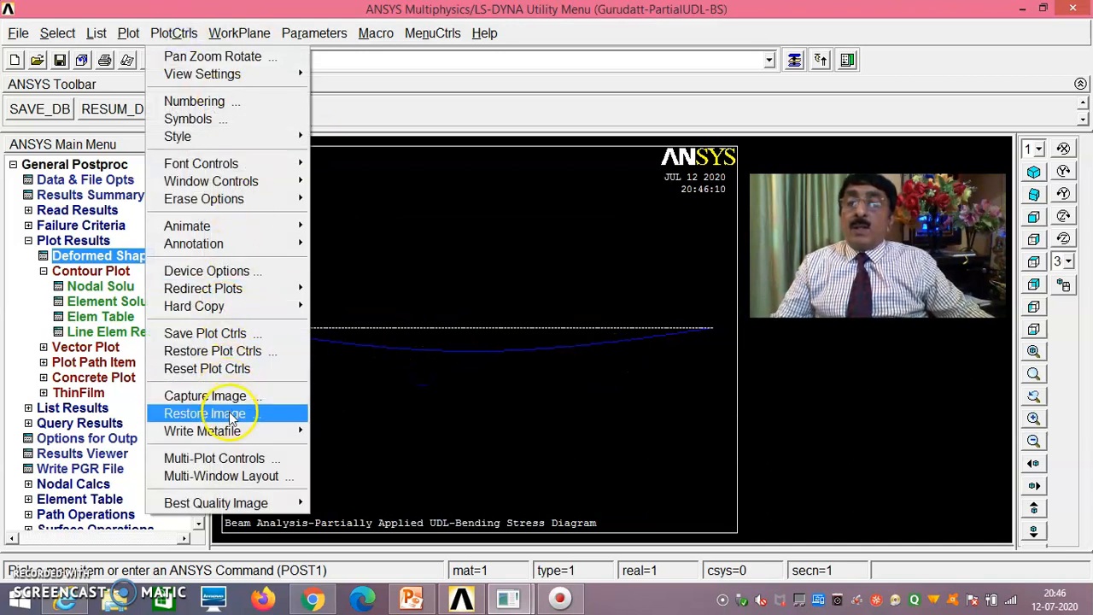
pyautogui.moveTo(235, 433)
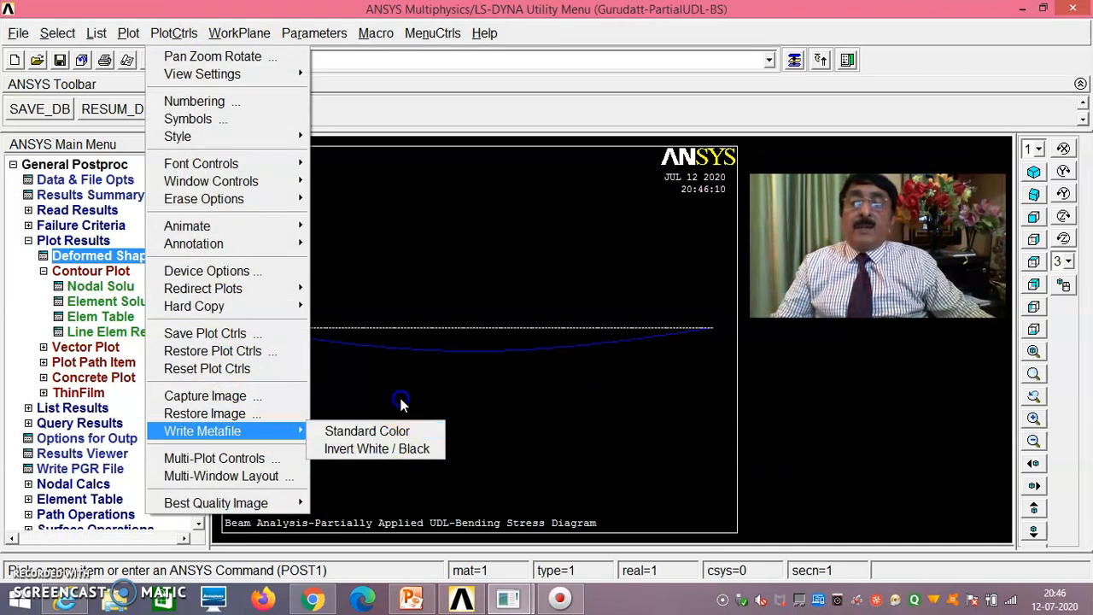
pyautogui.click(401, 399)
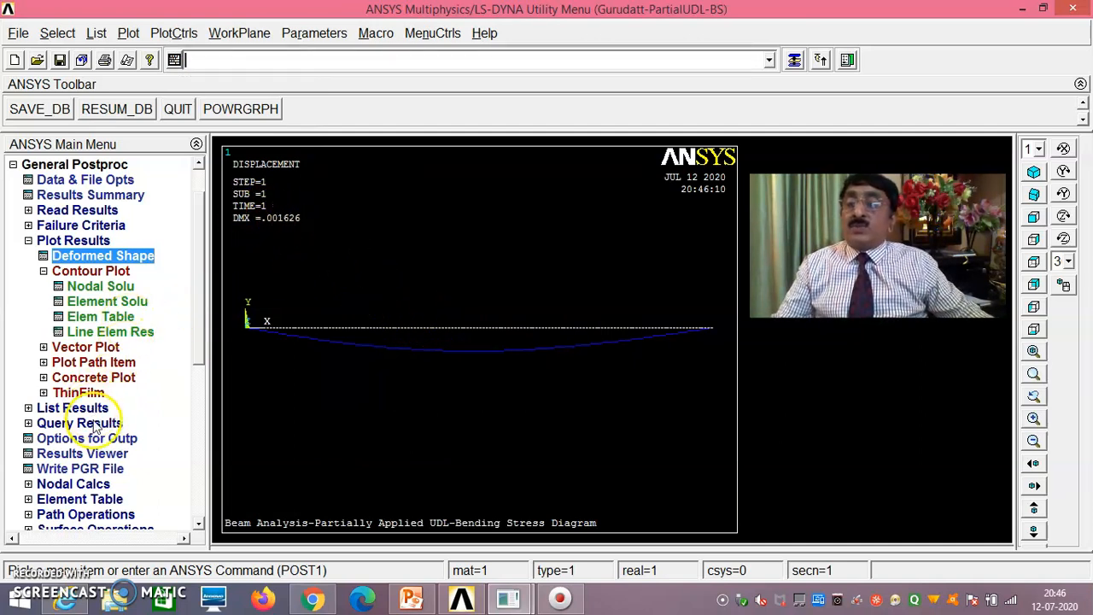
# Replot the line-element results on the undeformed shape using SMIS34 at node I, SMIS39 at node J and scale factor 1.
pyautogui.click(110, 331)
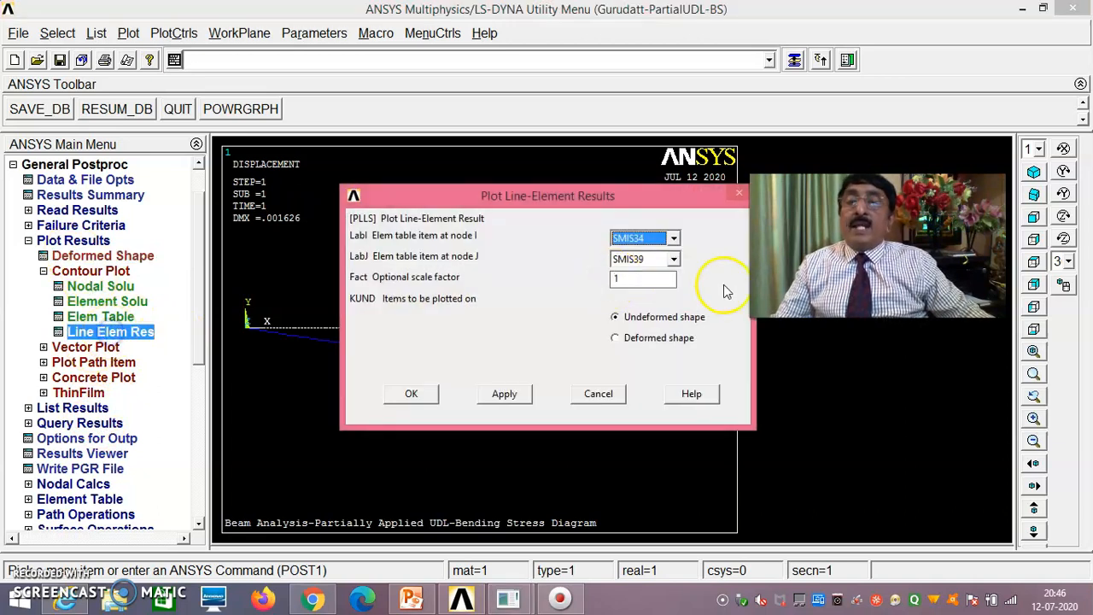
pyautogui.click(417, 394)
pyautogui.click(173, 33)
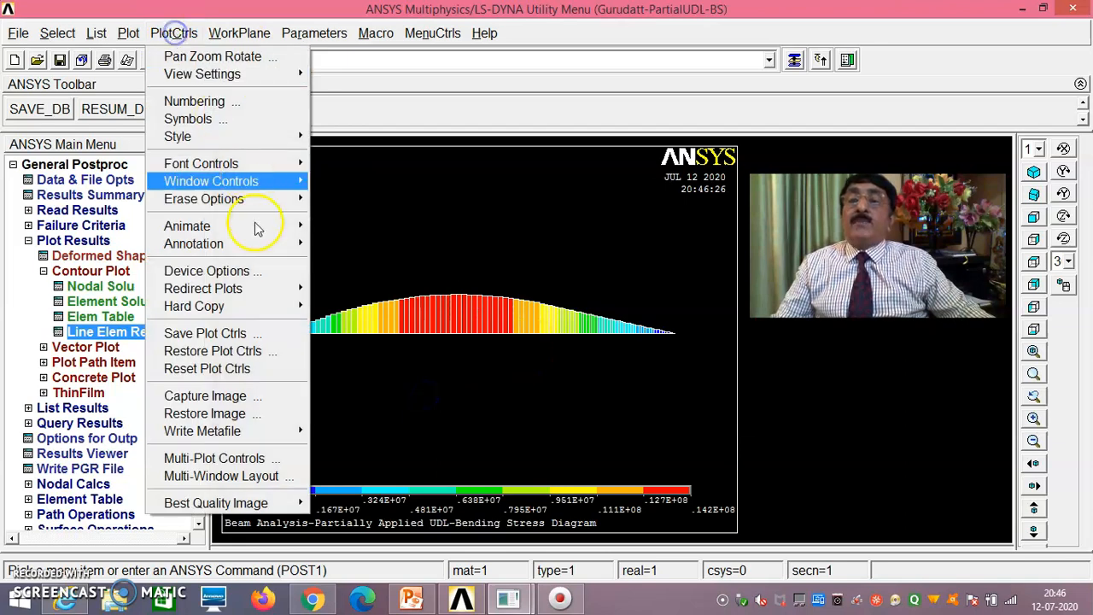
pyautogui.moveTo(278, 431)
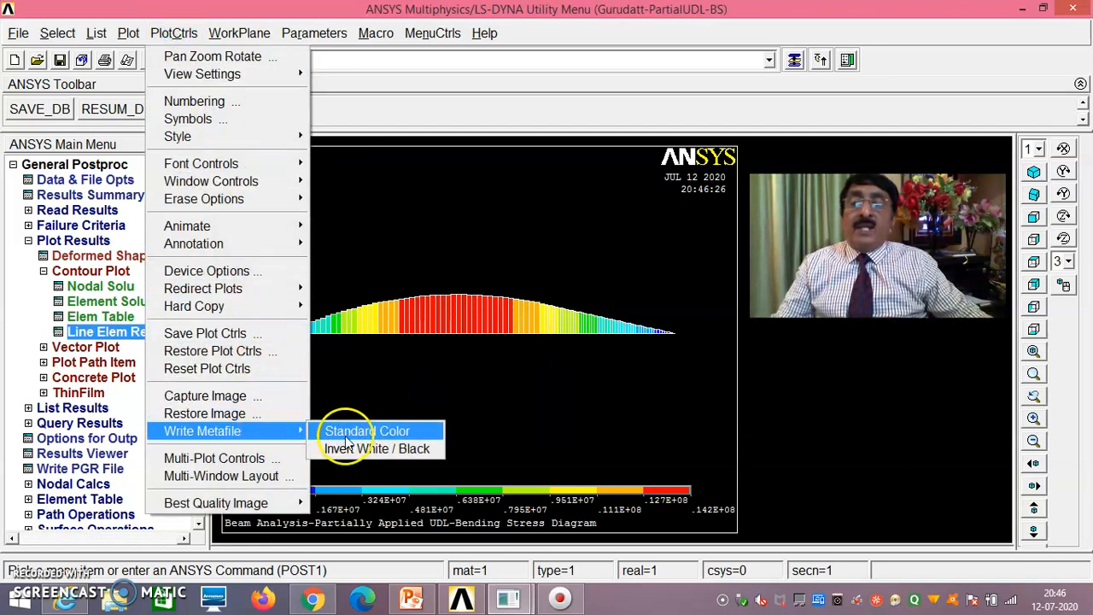
pyautogui.click(373, 427)
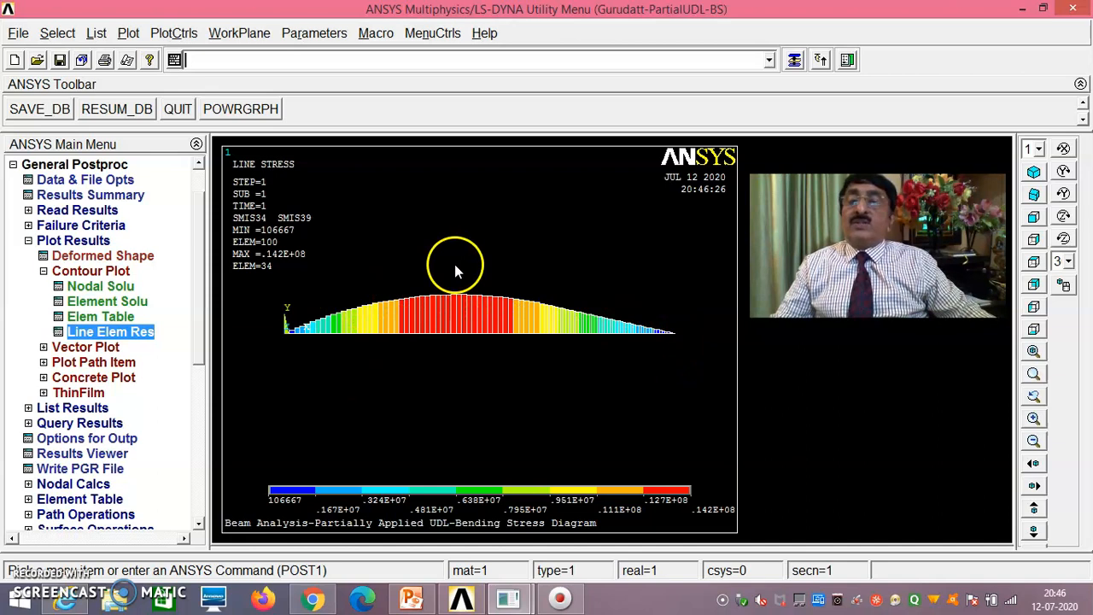
# List the session log file, look through its recorded commands up to the final plot commands, and close the listing.
pyautogui.click(18, 32)
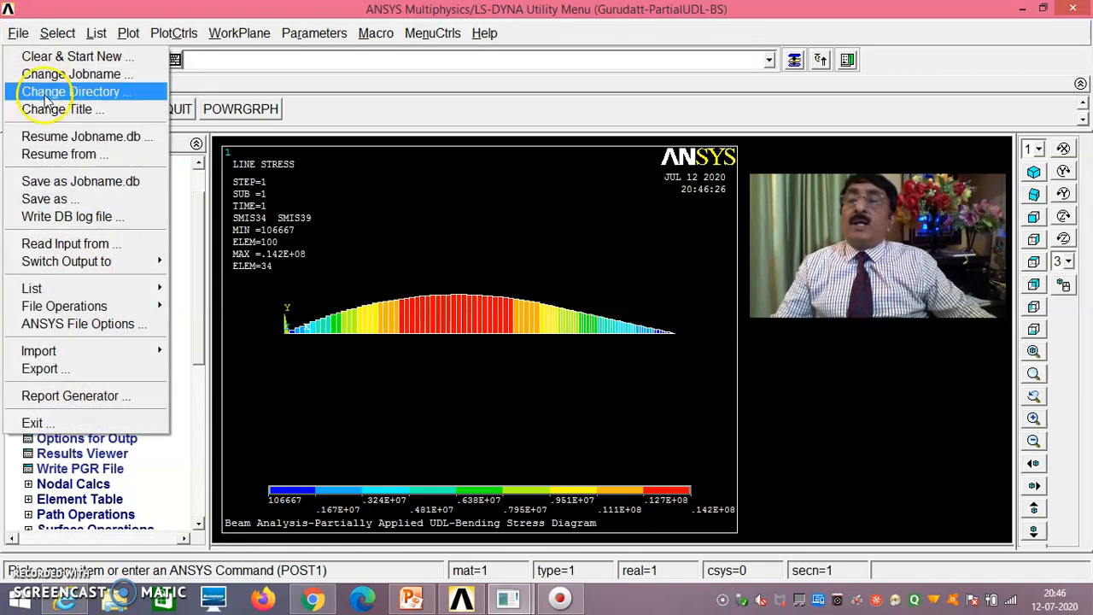
pyautogui.moveTo(54, 288)
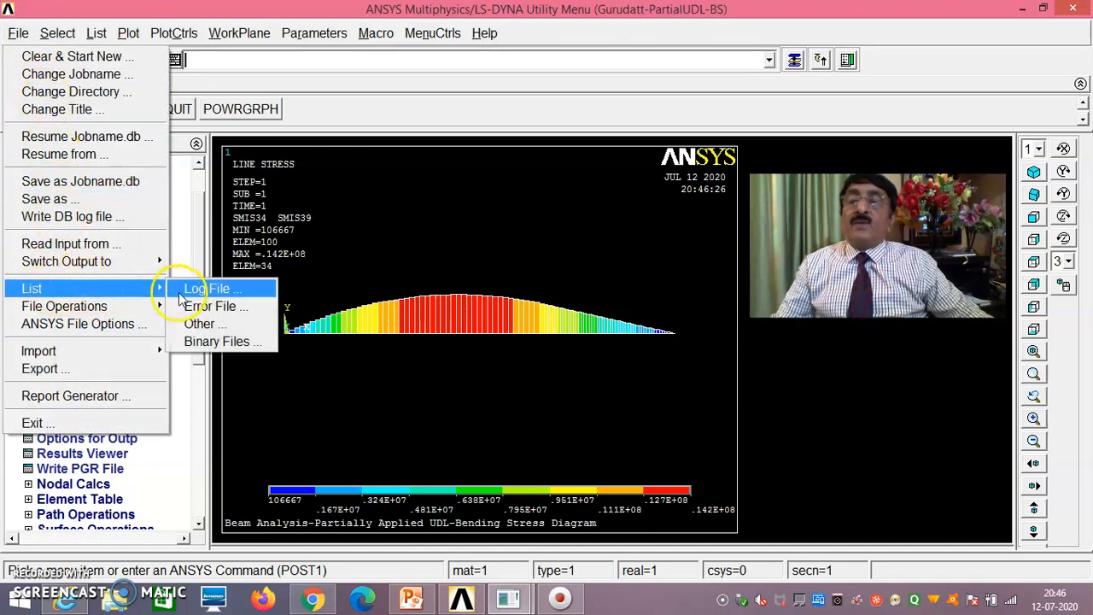
pyautogui.click(204, 288)
pyautogui.scroll(-5, 168, 272)
pyautogui.scroll(-15, 169, 274)
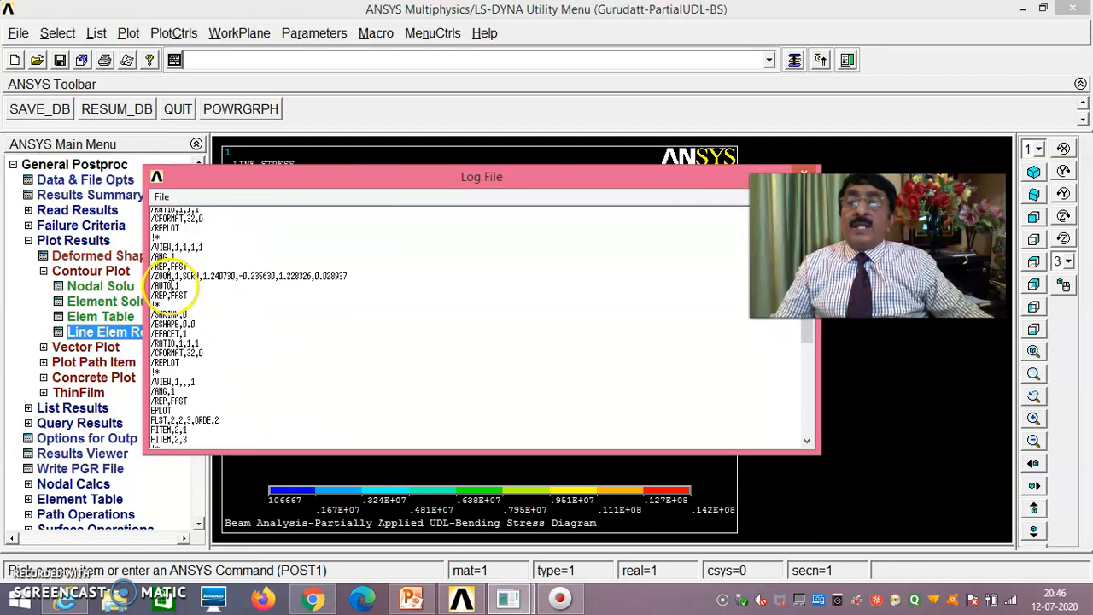
pyautogui.scroll(-5, 171, 274)
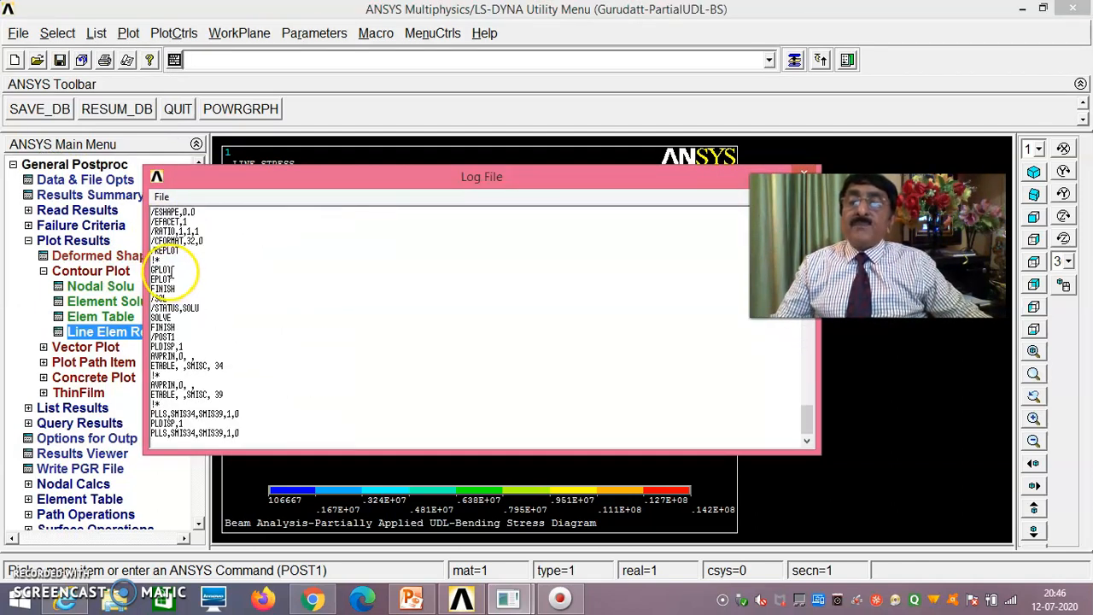
pyautogui.scroll(10, 304, 239)
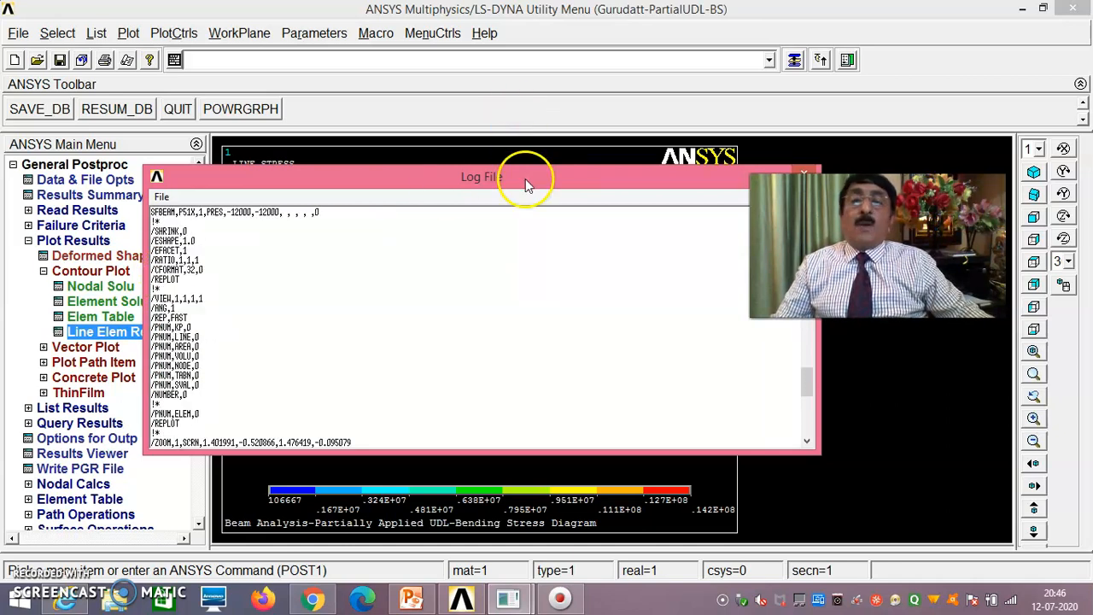
pyautogui.moveTo(525, 179); pyautogui.dragTo(431, 171)
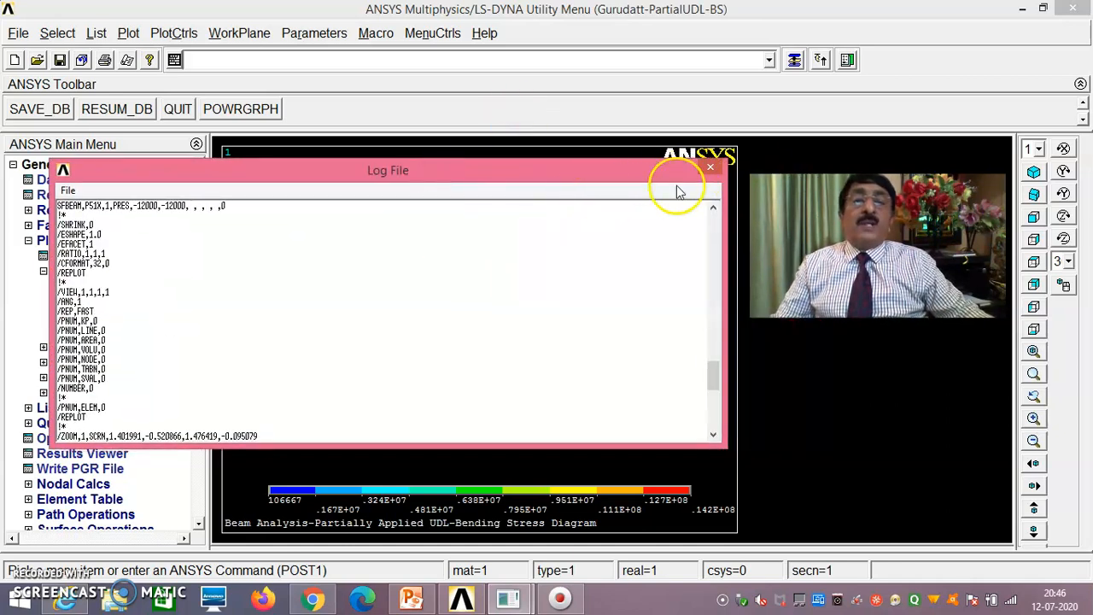
pyautogui.click(710, 169)
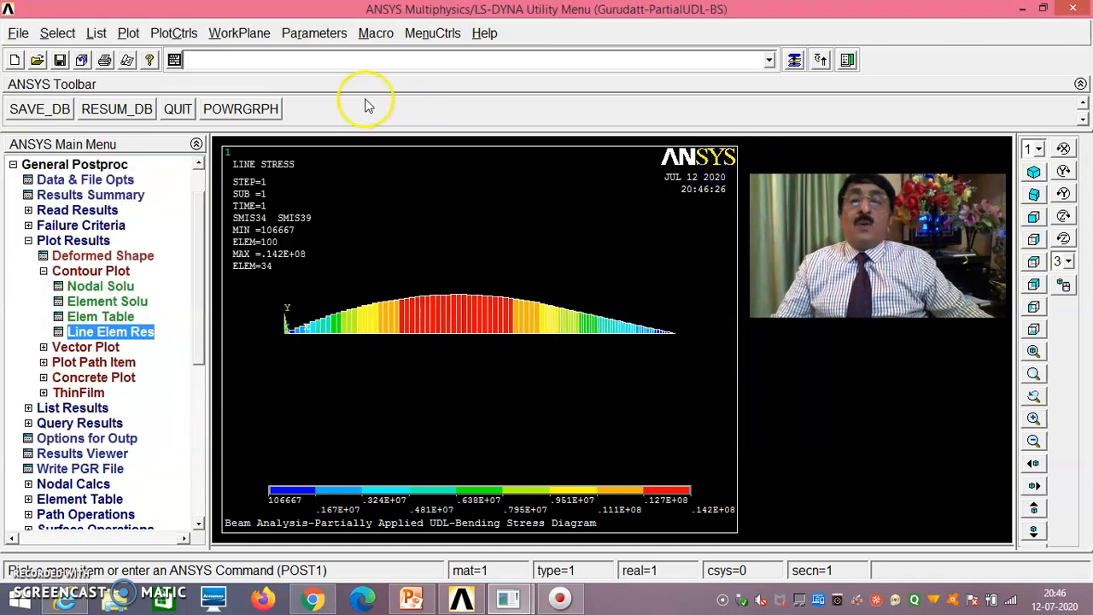
pyautogui.click(249, 65)
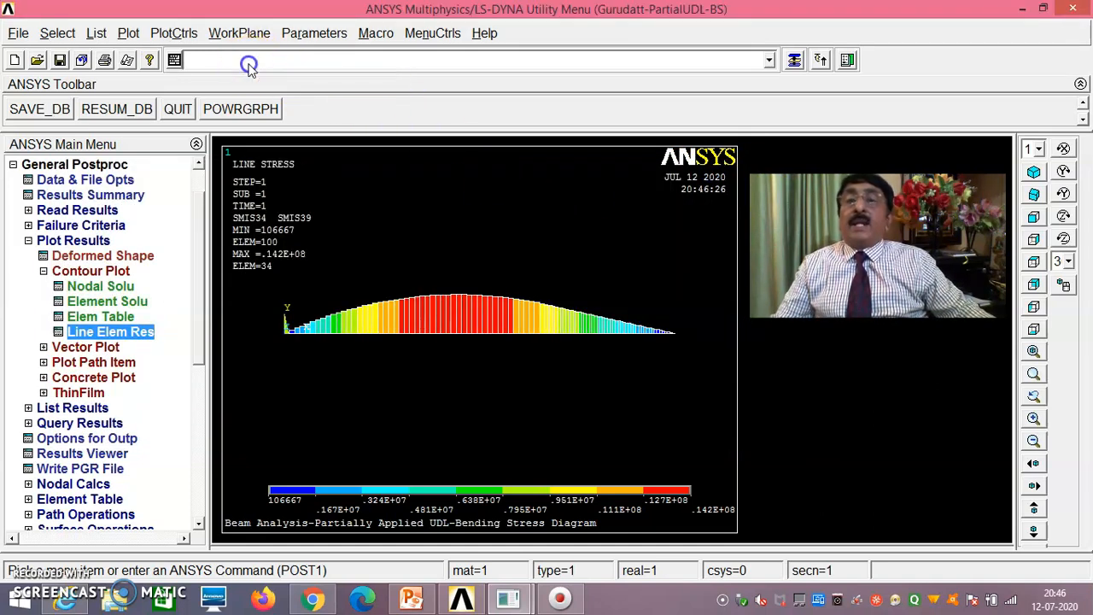
pyautogui.click(351, 229)
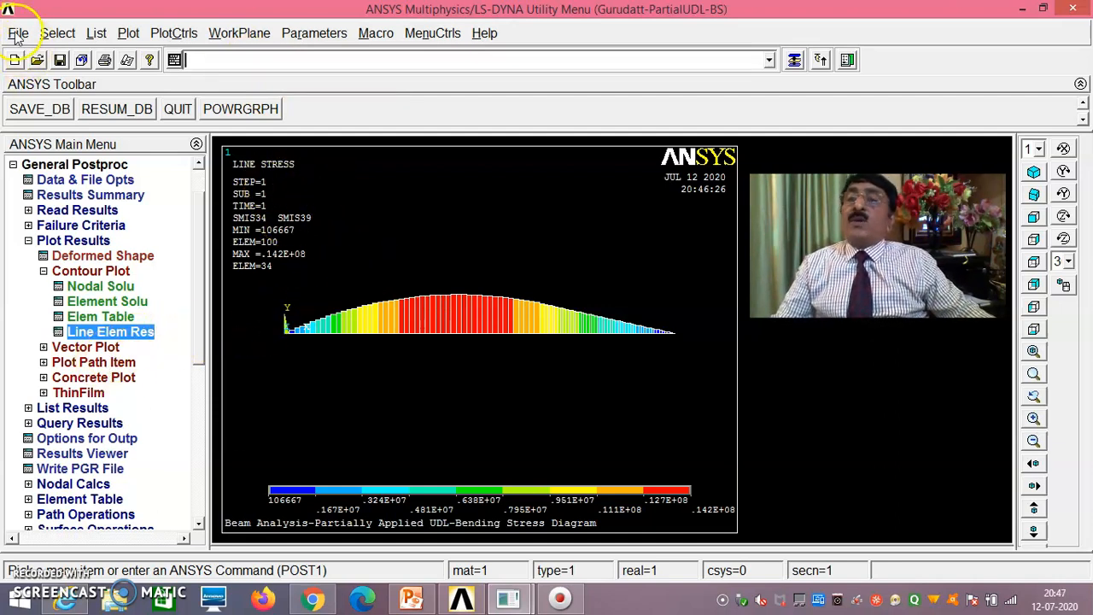
pyautogui.click(258, 66)
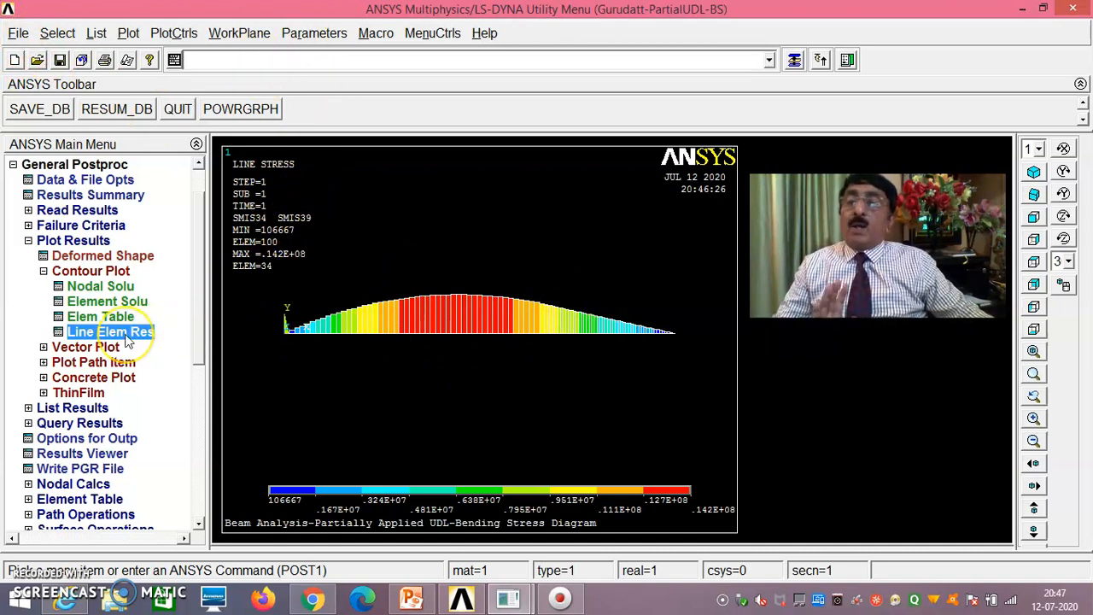